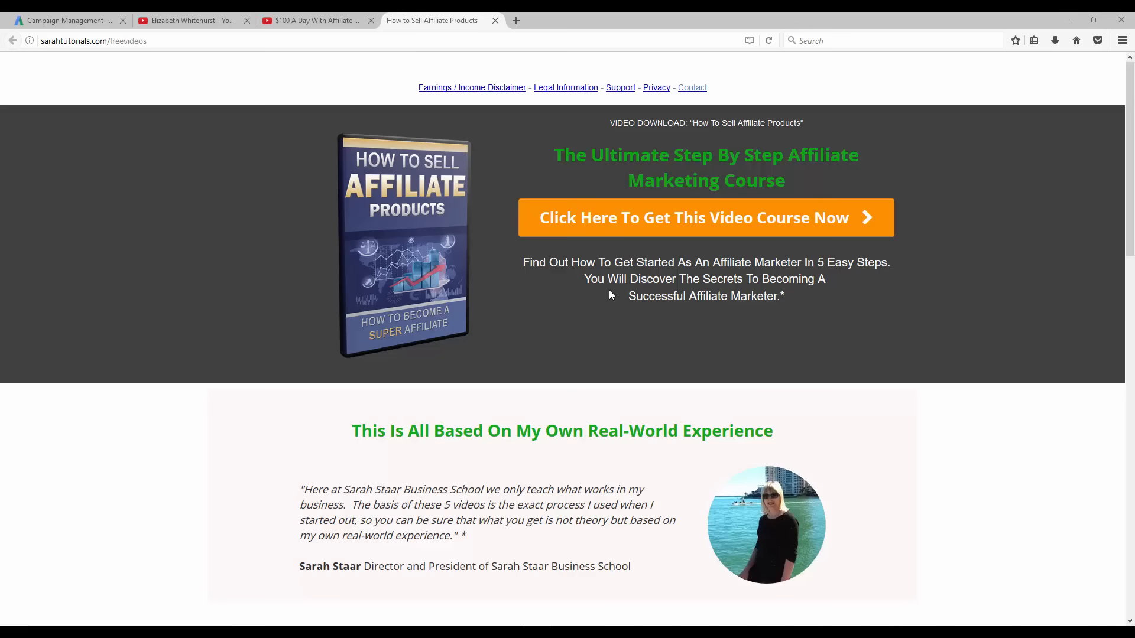
Step: Review the video course landing page from the opening offer down to the results disclaimer and legal links
{"action": "scroll", "coordinate": [286, 425], "scroll_direction": "down", "scroll_amount": 5}
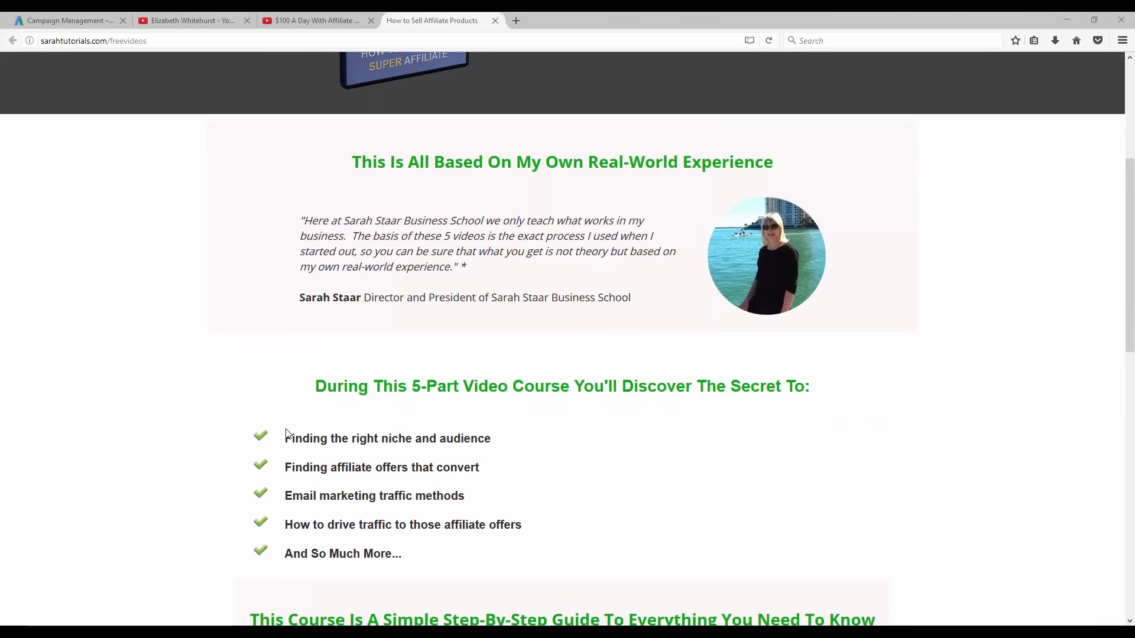
{"action": "scroll", "coordinate": [342, 246], "scroll_direction": "up", "scroll_amount": 5}
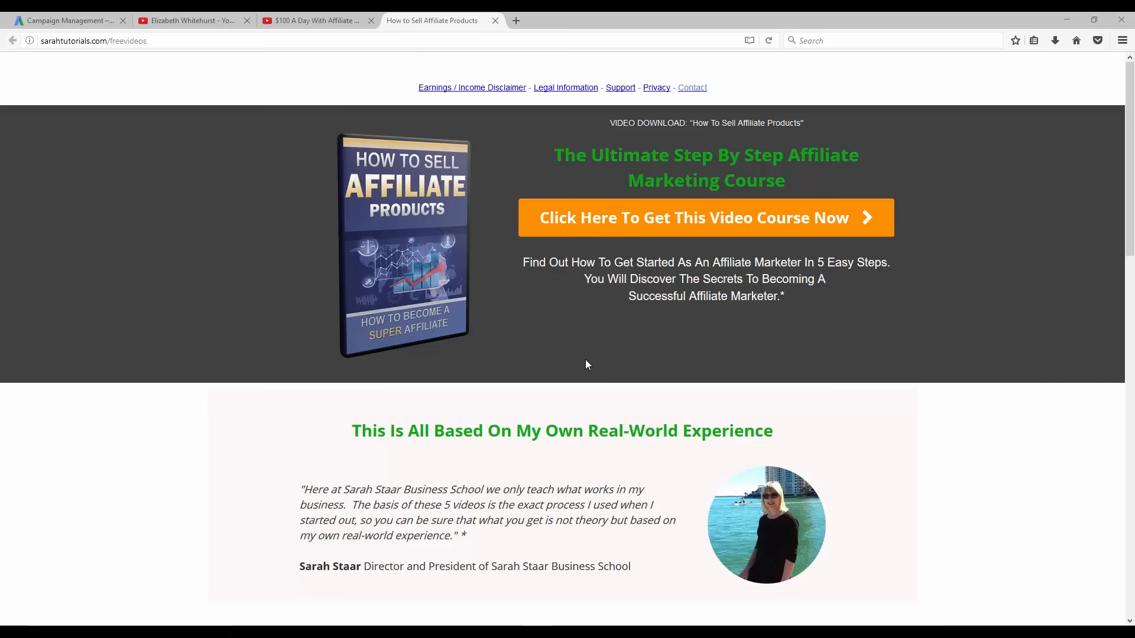
{"action": "scroll", "coordinate": [662, 420], "scroll_direction": "down", "scroll_amount": 1}
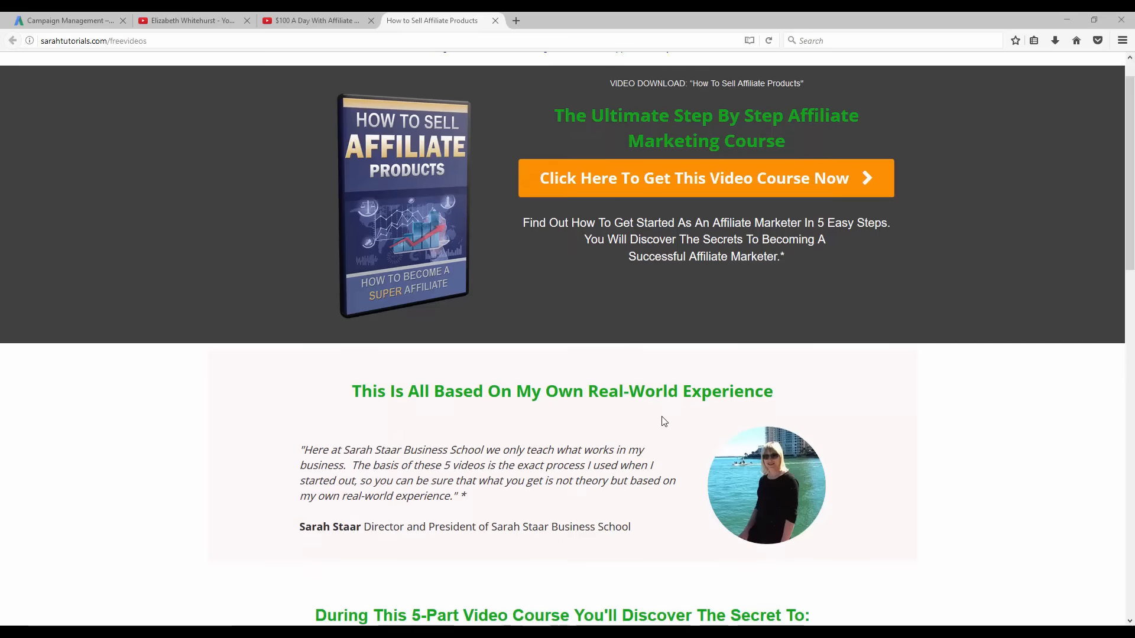
{"action": "scroll", "coordinate": [674, 437], "scroll_direction": "down", "scroll_amount": 15}
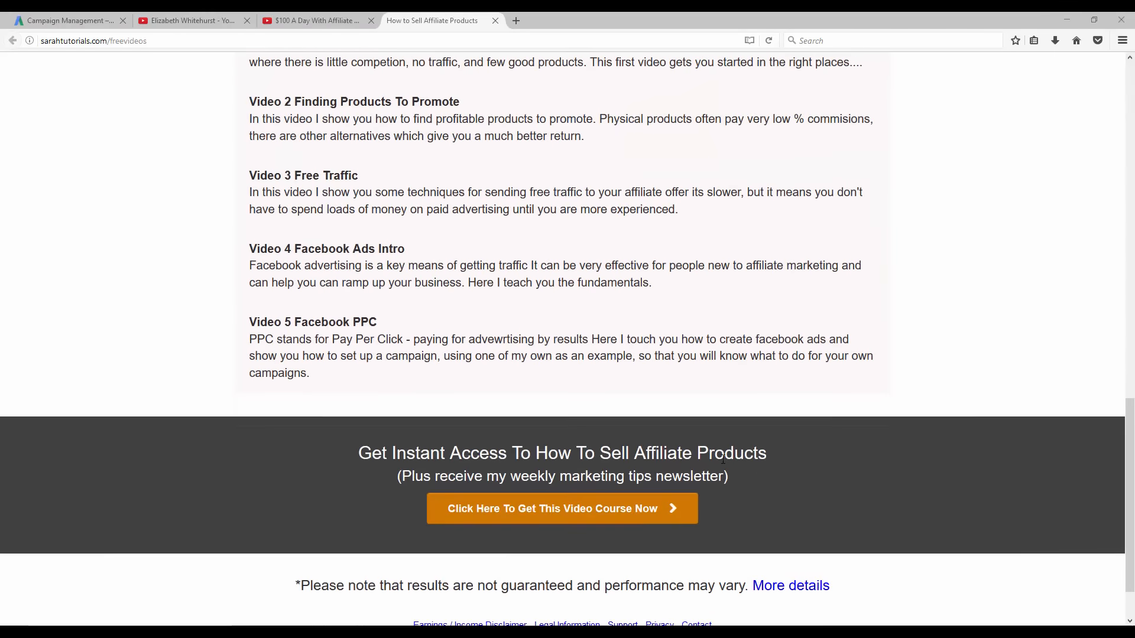
{"action": "scroll", "coordinate": [722, 460], "scroll_direction": "up", "scroll_amount": 15}
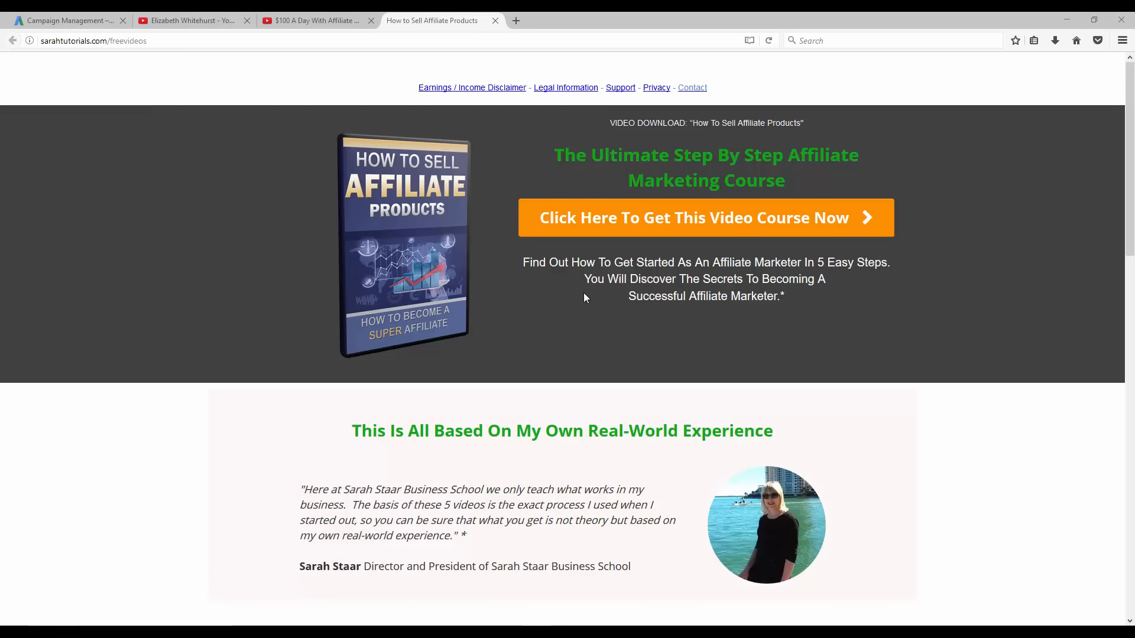
{"action": "scroll", "coordinate": [697, 399], "scroll_direction": "down", "scroll_amount": 15}
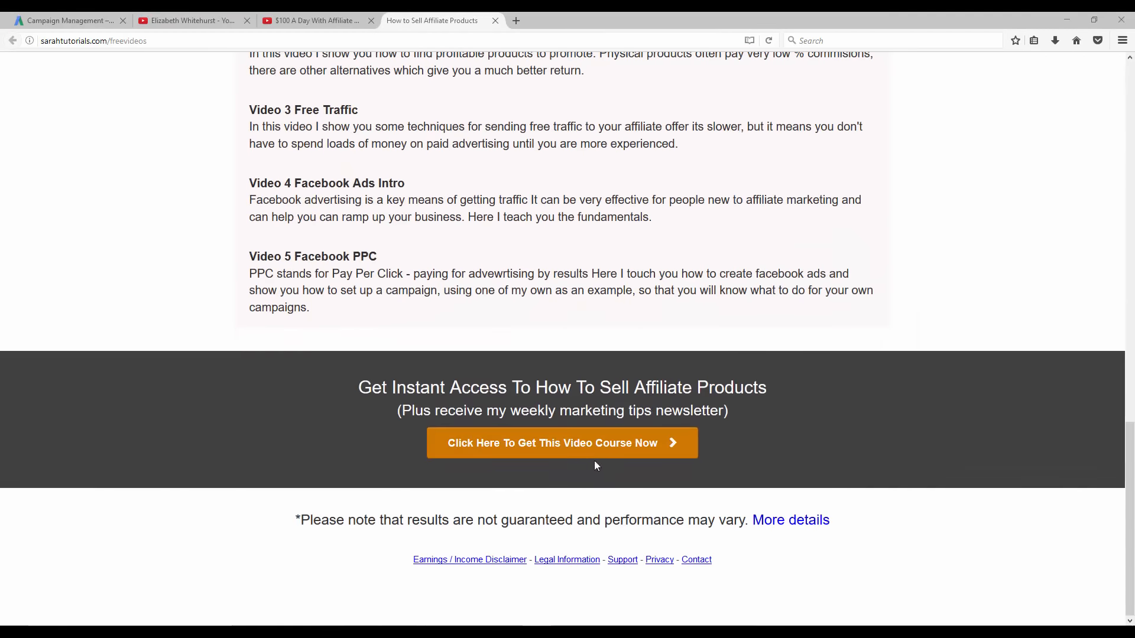
{"action": "left_click_drag", "start_coordinate": [300, 521], "coordinate": [676, 524]}
{"action": "left_click", "coordinate": [553, 535]}
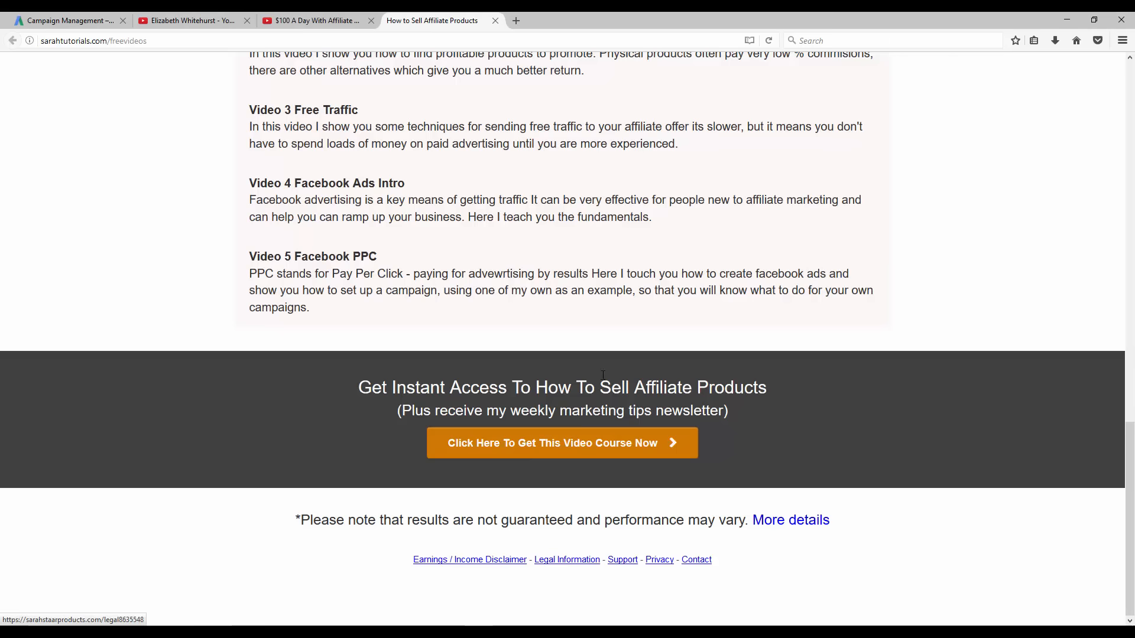
{"action": "scroll", "coordinate": [857, 494], "scroll_direction": "up", "scroll_amount": 1}
{"action": "scroll", "coordinate": [856, 494], "scroll_direction": "up", "scroll_amount": 20}
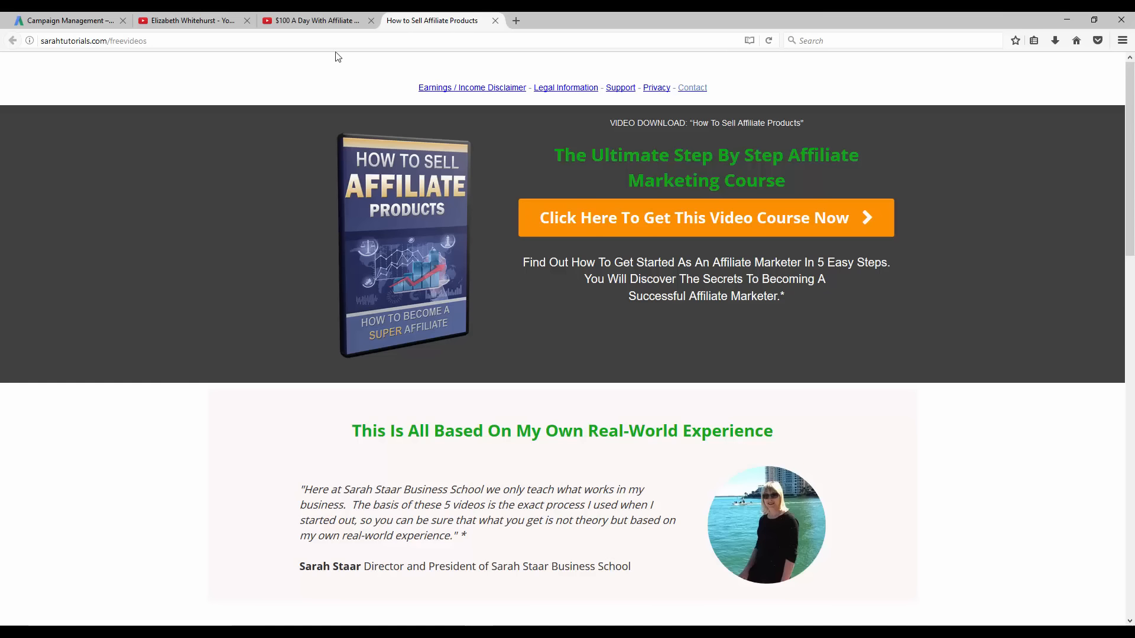
Step: Examine the Sarah Staar Business School YouTube channel and its list of uploaded affiliate marketing videos
{"action": "left_click", "coordinate": [306, 21]}
{"action": "left_click", "coordinate": [163, 22]}
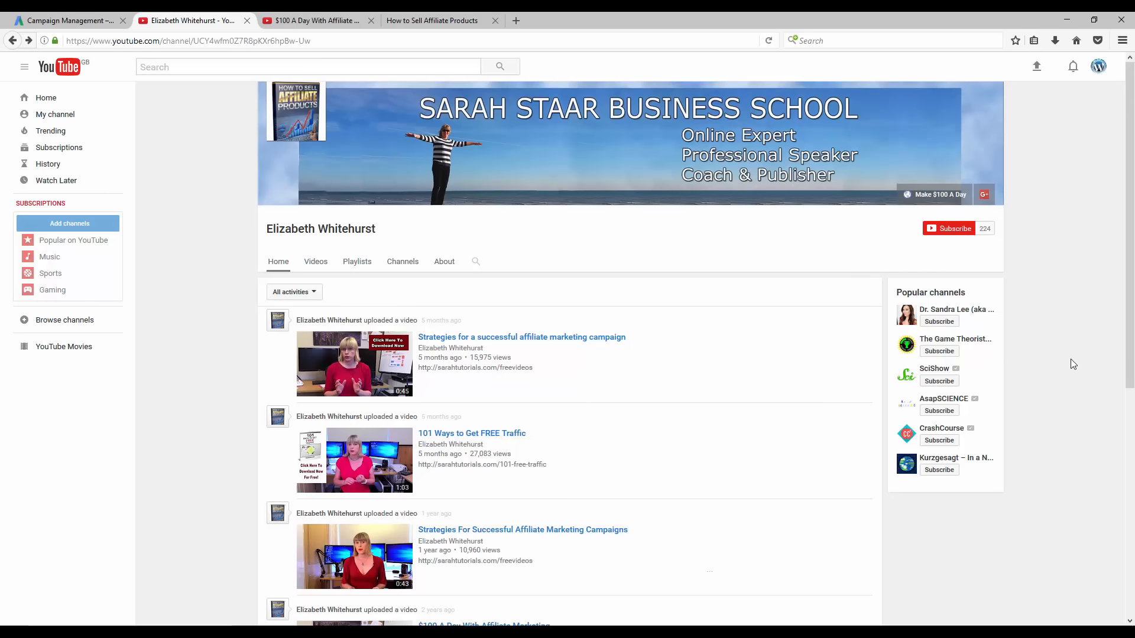
{"action": "scroll", "coordinate": [1070, 362], "scroll_direction": "down", "scroll_amount": 2}
{"action": "scroll", "coordinate": [1072, 363], "scroll_direction": "down", "scroll_amount": 8}
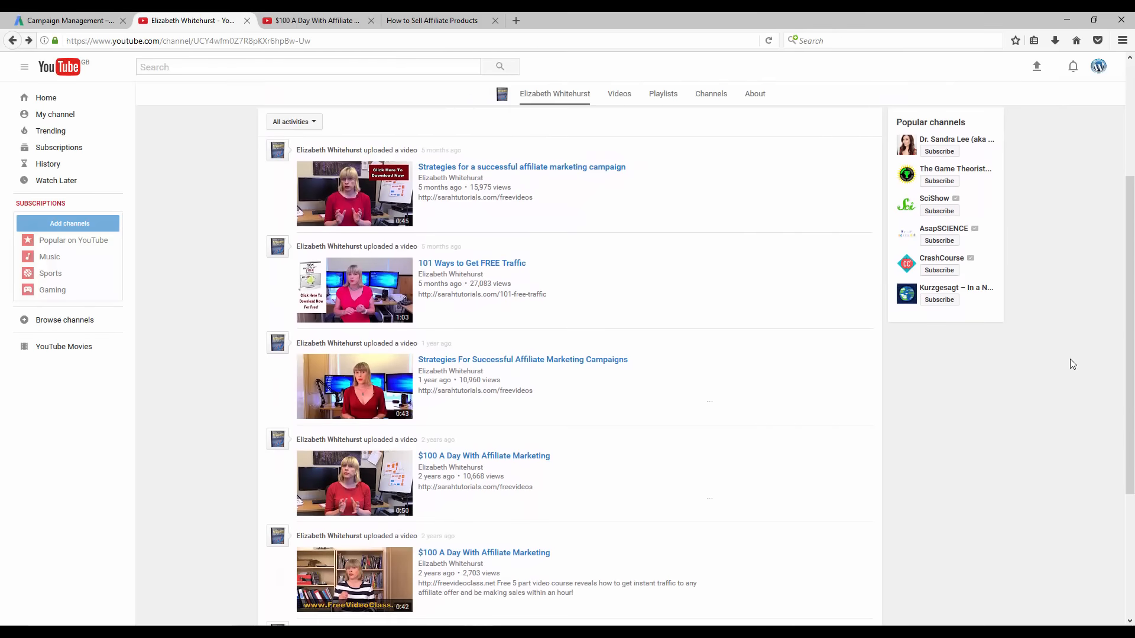
{"action": "scroll", "coordinate": [1070, 364], "scroll_direction": "down", "scroll_amount": 1}
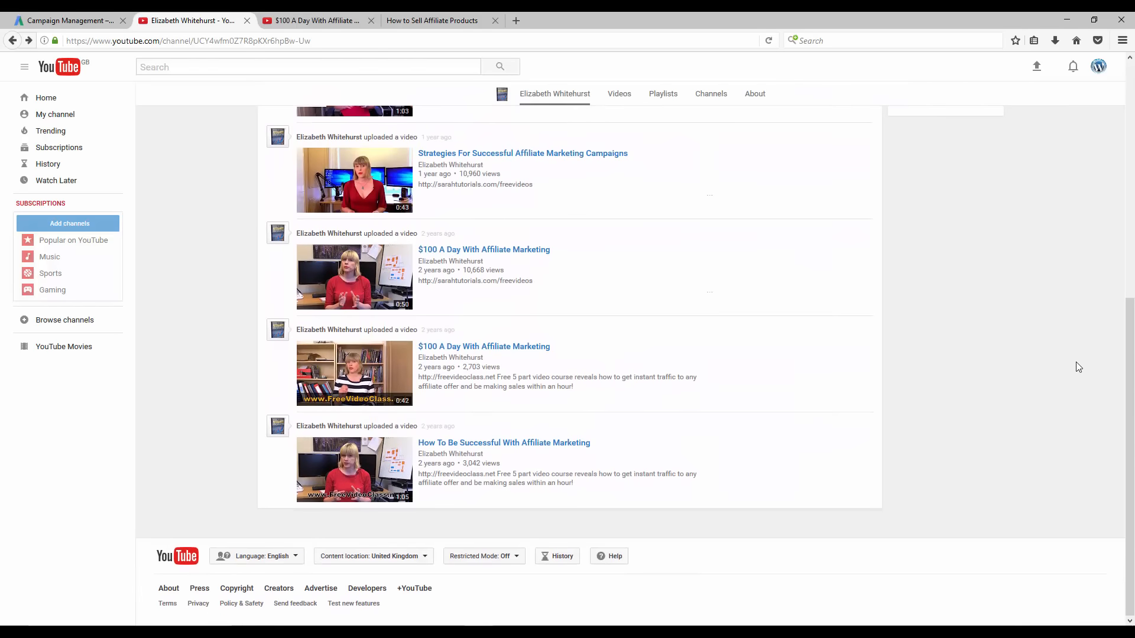
{"action": "scroll", "coordinate": [1078, 366], "scroll_direction": "up", "scroll_amount": 5}
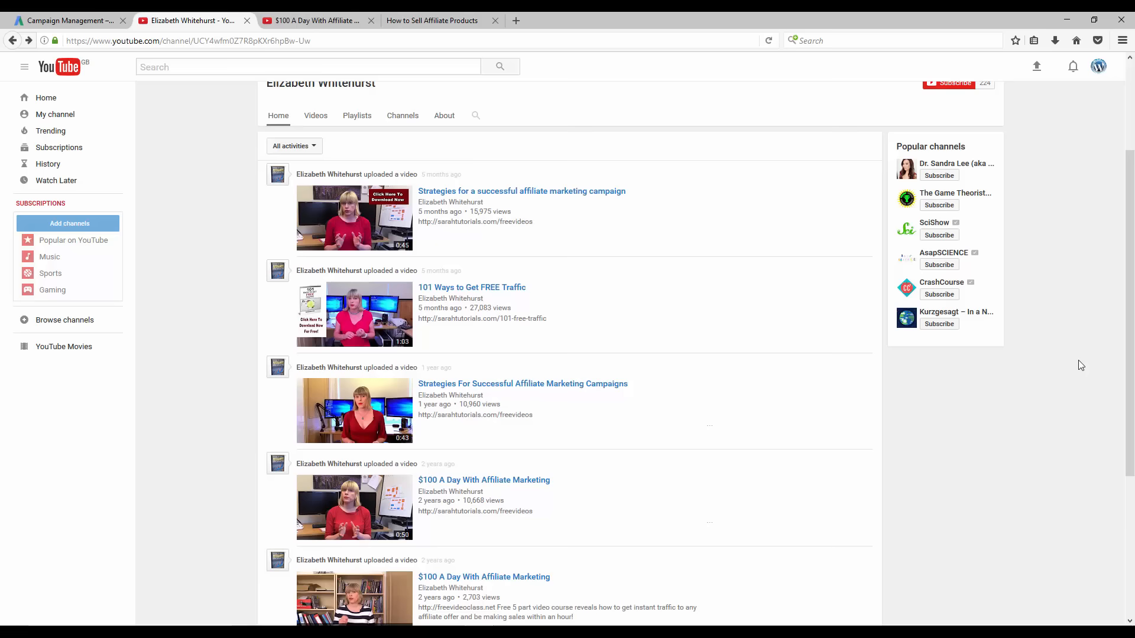
{"action": "scroll", "coordinate": [1087, 368], "scroll_direction": "up", "scroll_amount": 3}
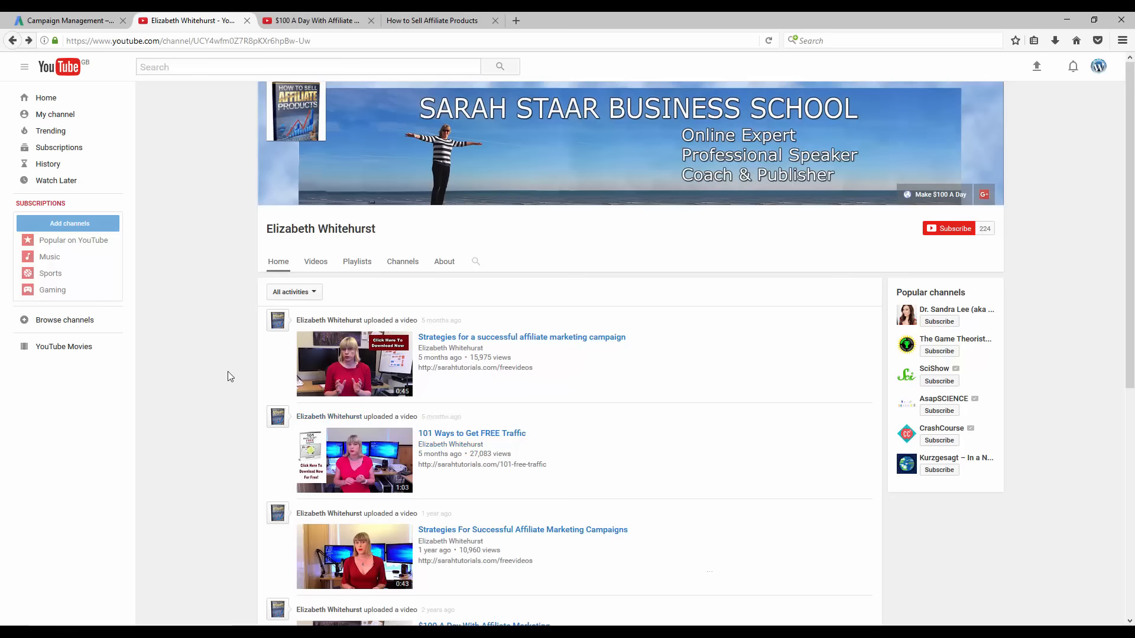
{"action": "scroll", "coordinate": [212, 417], "scroll_direction": "down", "scroll_amount": 3}
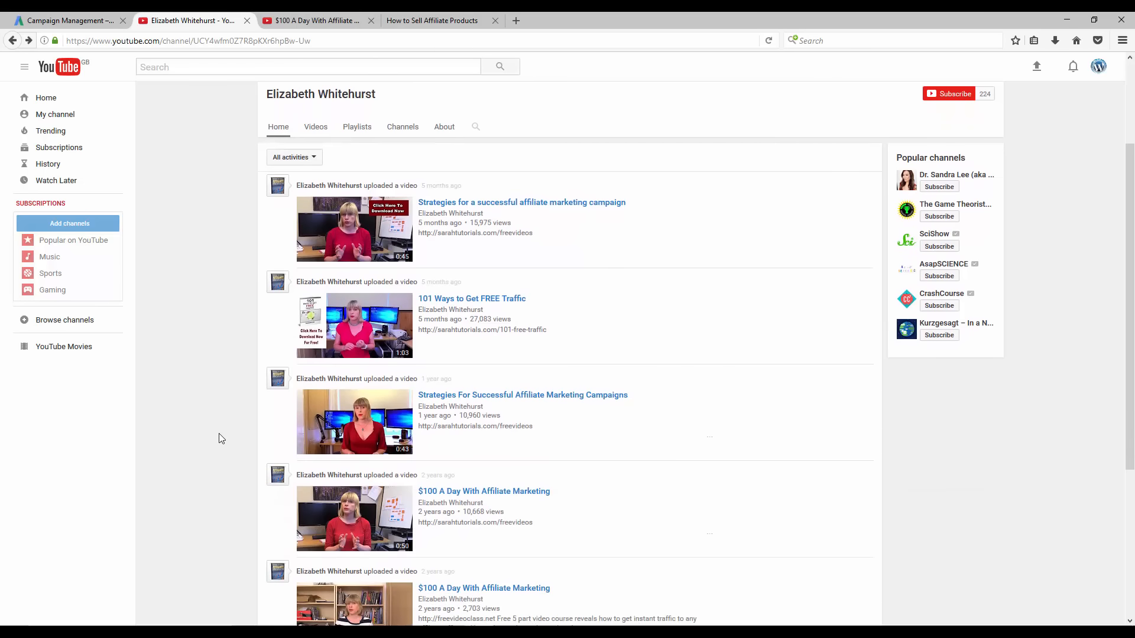
{"action": "scroll", "coordinate": [223, 440], "scroll_direction": "down", "scroll_amount": 1}
{"action": "scroll", "coordinate": [248, 446], "scroll_direction": "down", "scroll_amount": 3}
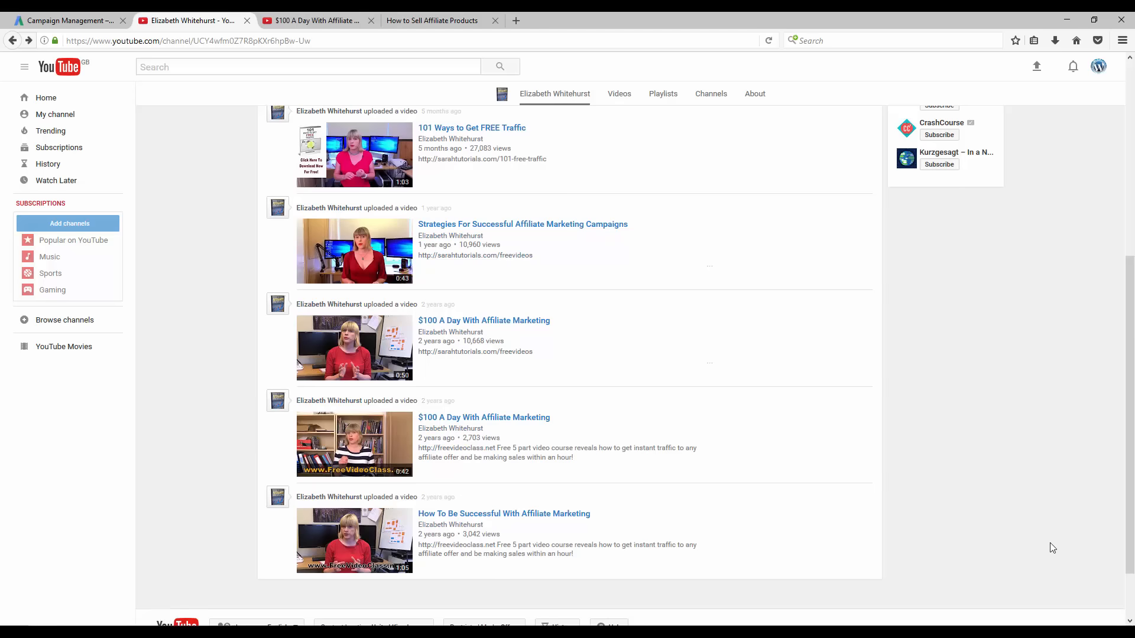
{"action": "scroll", "coordinate": [1049, 553], "scroll_direction": "up", "scroll_amount": 3}
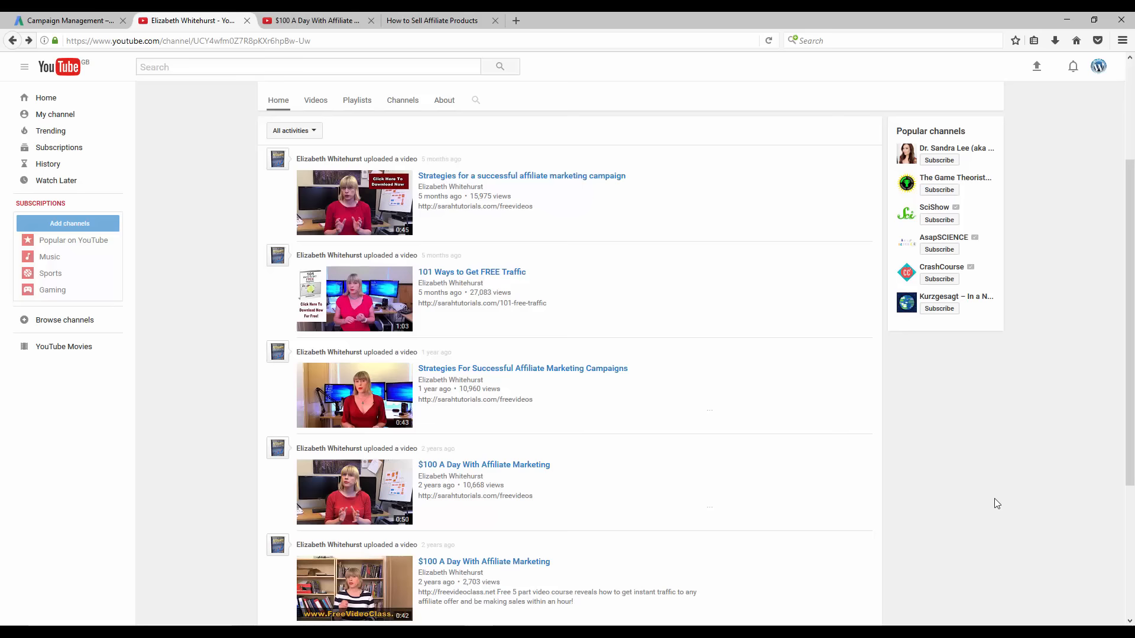
{"action": "scroll", "coordinate": [1006, 505], "scroll_direction": "up", "scroll_amount": 3}
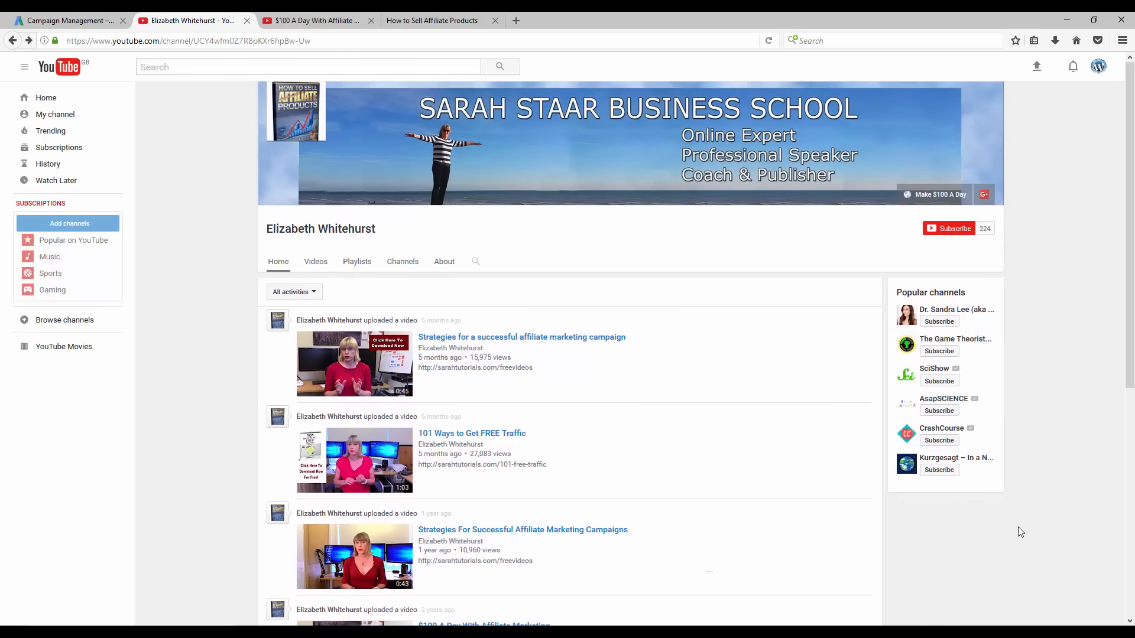
{"action": "scroll", "coordinate": [1021, 532], "scroll_direction": "down", "scroll_amount": 2}
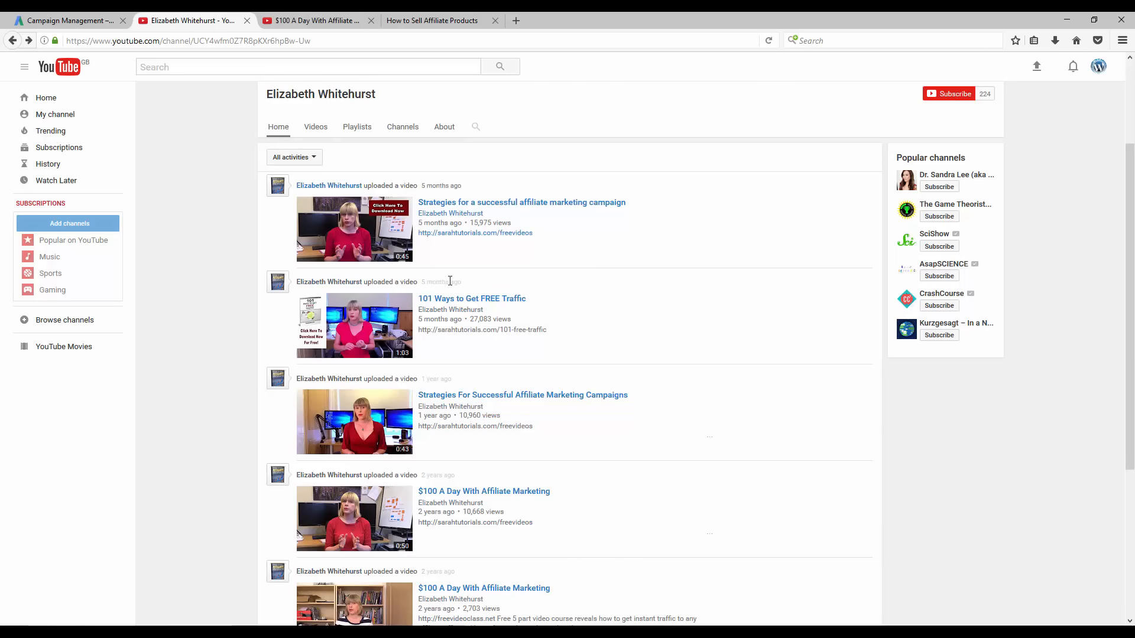
{"action": "scroll", "coordinate": [441, 402], "scroll_direction": "down", "scroll_amount": 3}
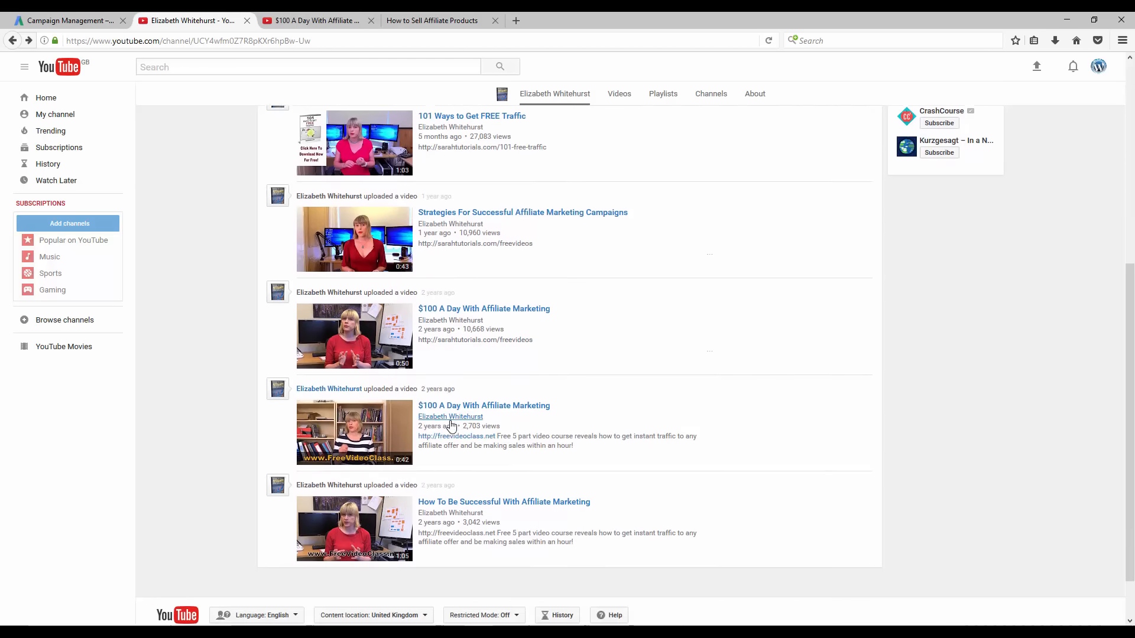
{"action": "scroll", "coordinate": [451, 424], "scroll_direction": "up", "scroll_amount": 3}
Step: Check the "$100 A Day With Affiliate Marketing" video page against the landing page and select the video's web address
{"action": "left_click", "coordinate": [313, 20]}
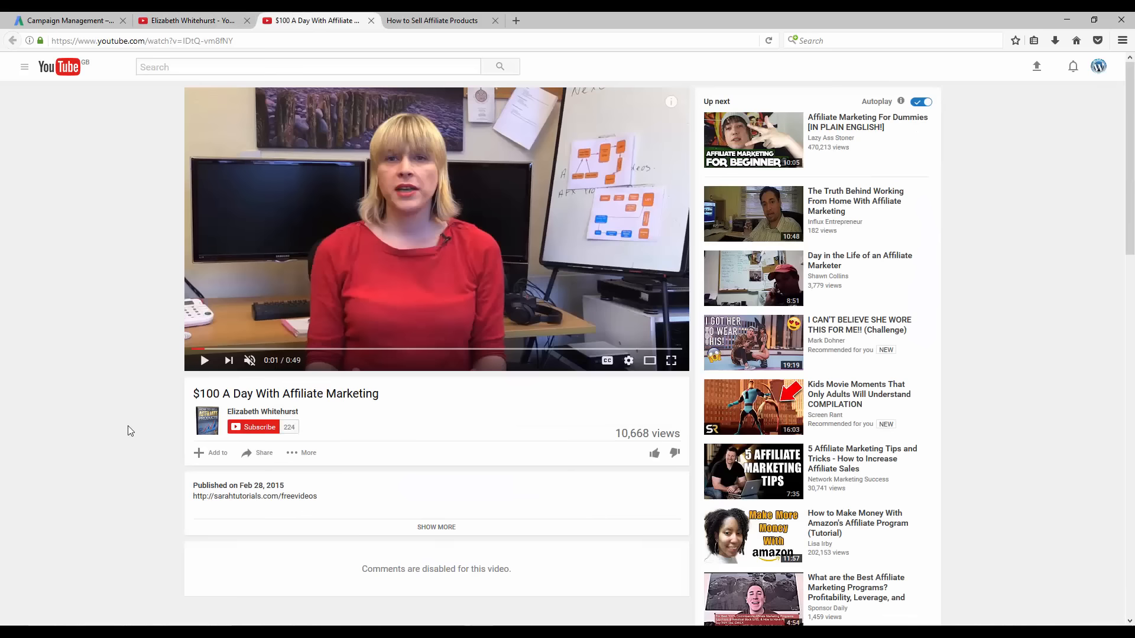
{"action": "left_click", "coordinate": [423, 20]}
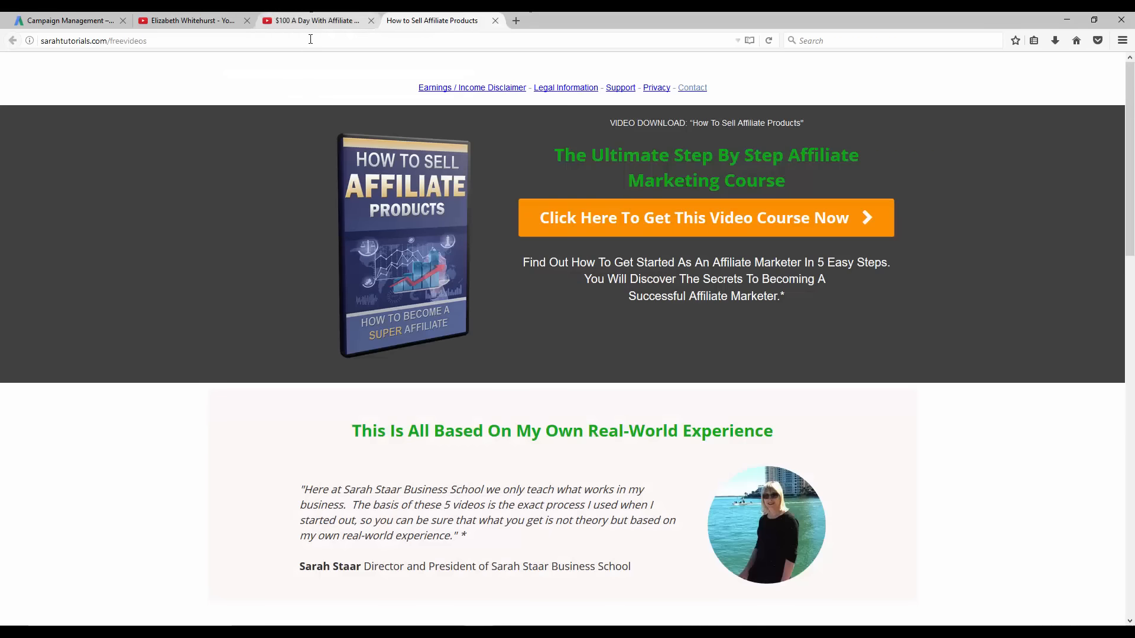
{"action": "left_click", "coordinate": [316, 20]}
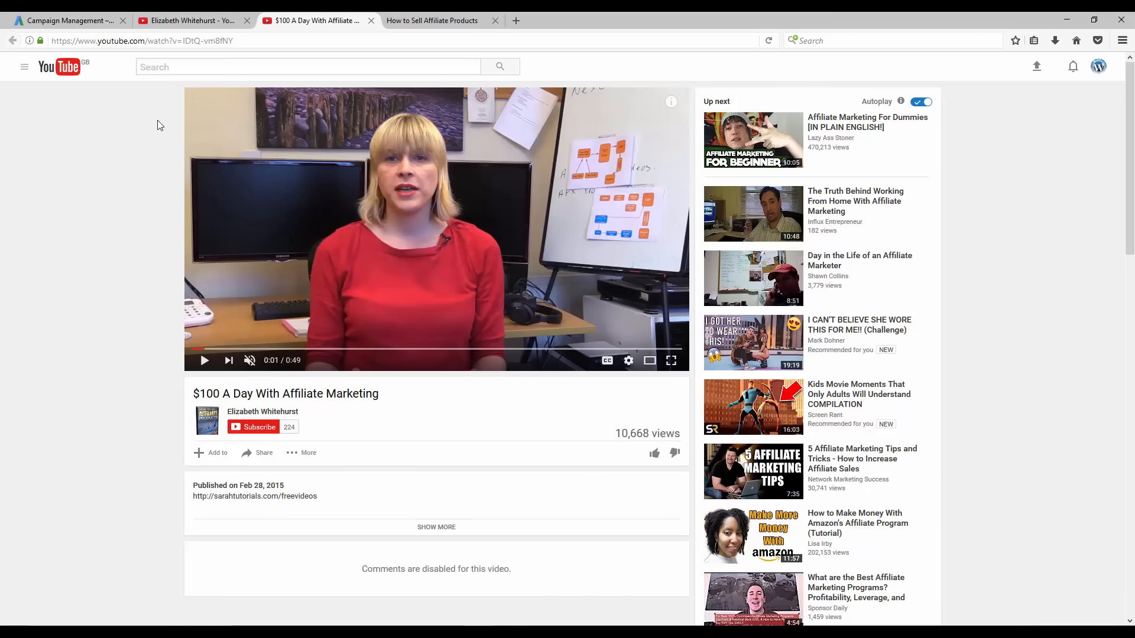
{"action": "left_click", "coordinate": [52, 41]}
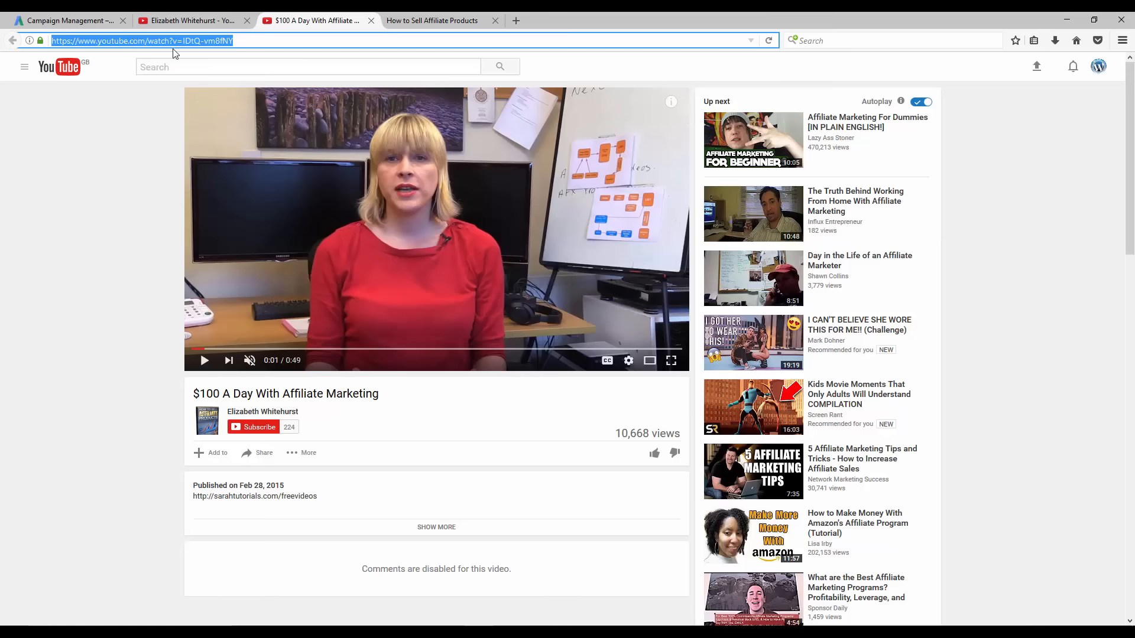
Step: Switch to the Notepad notes, bring them into view and remove one blank line below the YouTube video URL
{"action": "left_click", "coordinate": [479, 632]}
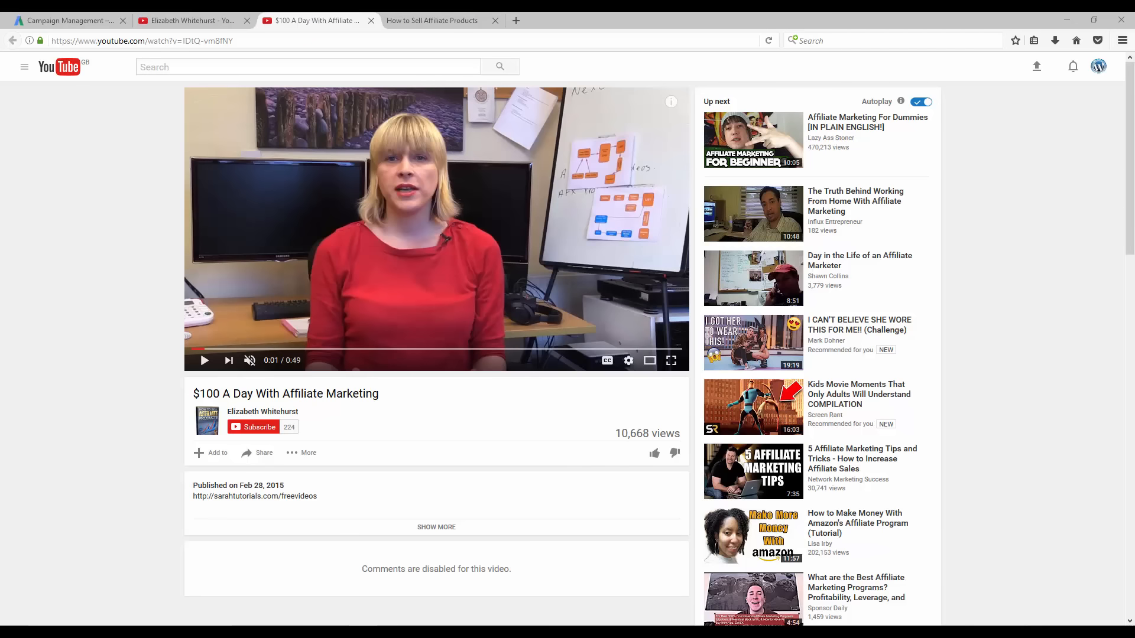
{"action": "left_click_drag", "start_coordinate": [1134, 213], "coordinate": [440, 165]}
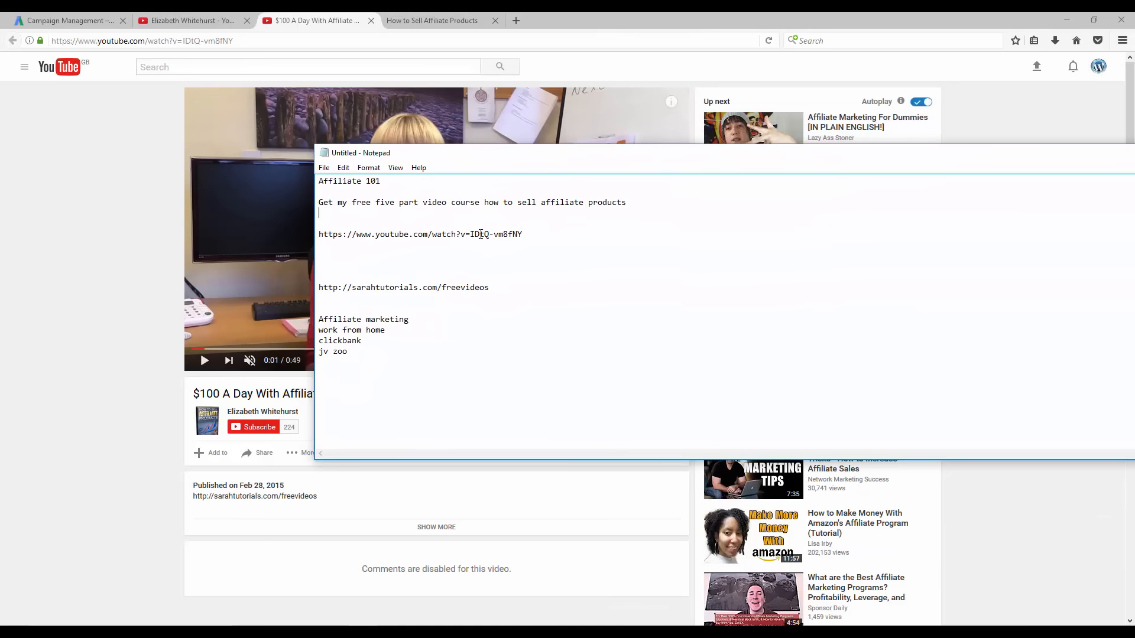
{"action": "left_click", "coordinate": [363, 250]}
{"action": "key", "text": "Delete"}
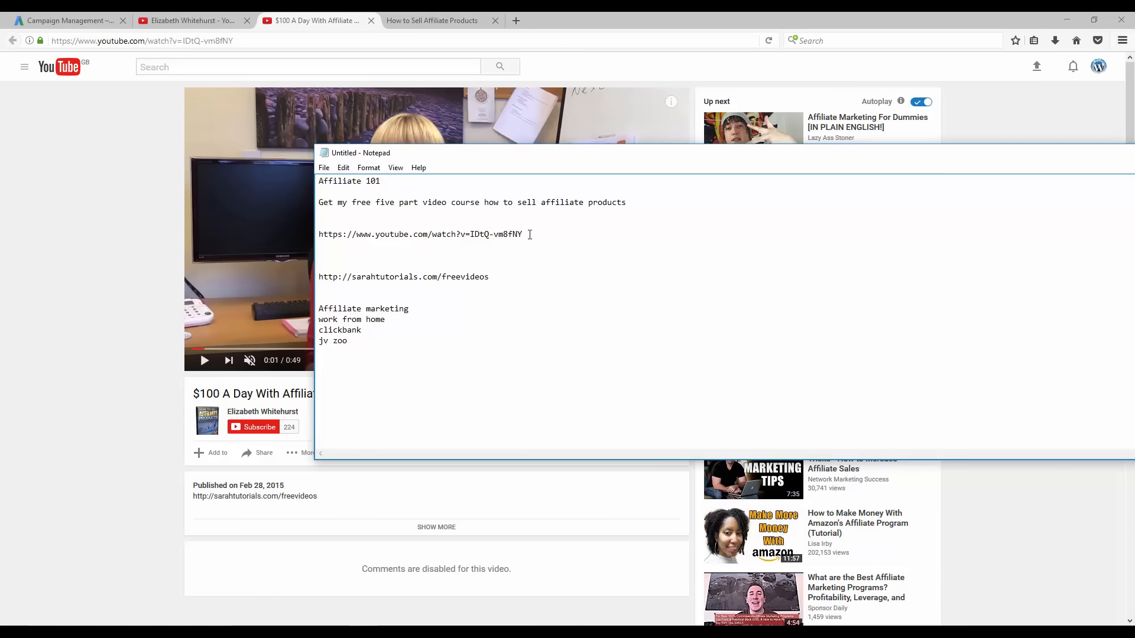
Step: Review the ad notes in Notepad, covering the headline, description, video URL, landing page URL and keywords
{"action": "left_click_drag", "start_coordinate": [530, 234], "coordinate": [322, 242]}
{"action": "left_click", "coordinate": [342, 248]}
{"action": "left_click", "coordinate": [530, 240]}
{"action": "left_click_drag", "start_coordinate": [319, 182], "coordinate": [385, 183]}
{"action": "left_click", "coordinate": [347, 194]}
{"action": "left_click", "coordinate": [625, 218]}
{"action": "left_click_drag", "start_coordinate": [328, 233], "coordinate": [520, 234]}
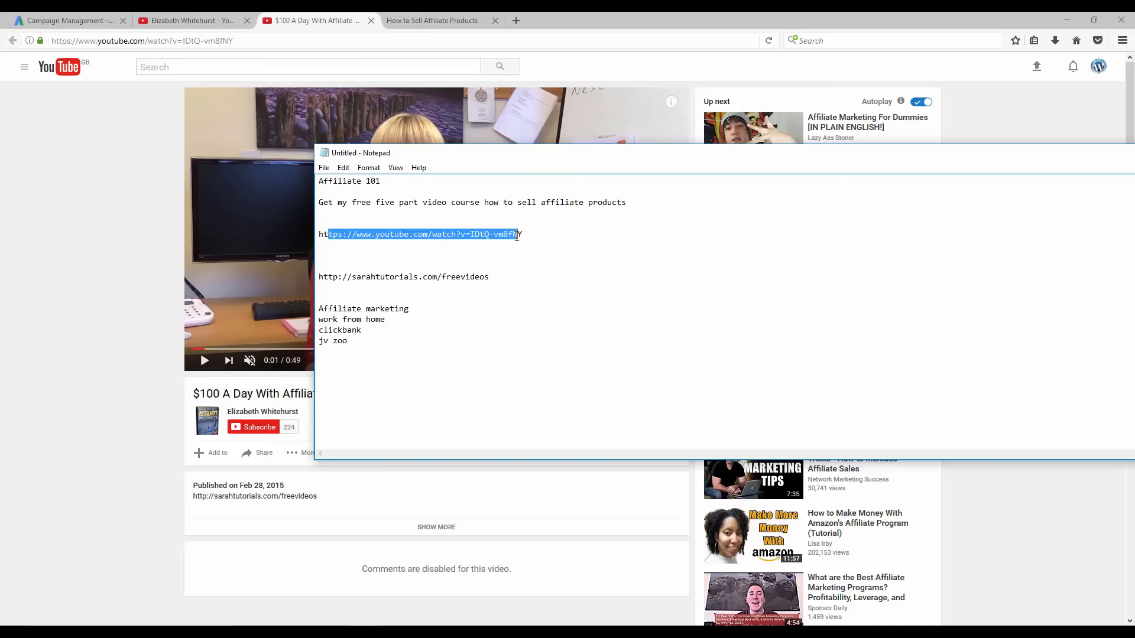
{"action": "left_click", "coordinate": [521, 236]}
{"action": "left_click_drag", "start_coordinate": [497, 283], "coordinate": [319, 278]}
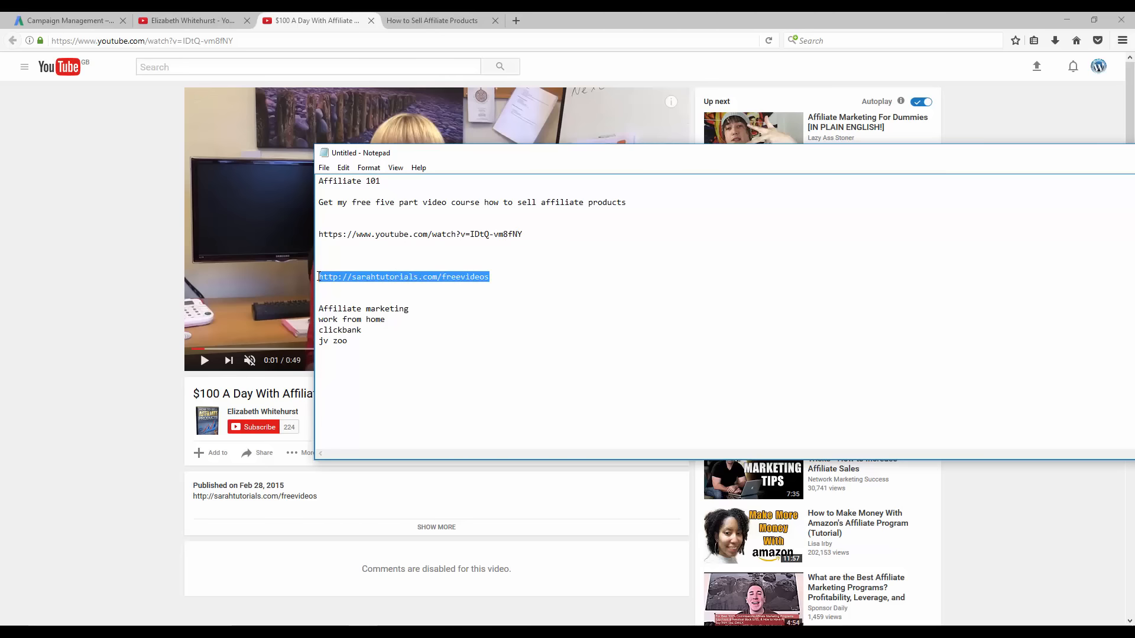
{"action": "left_click", "coordinate": [451, 276]}
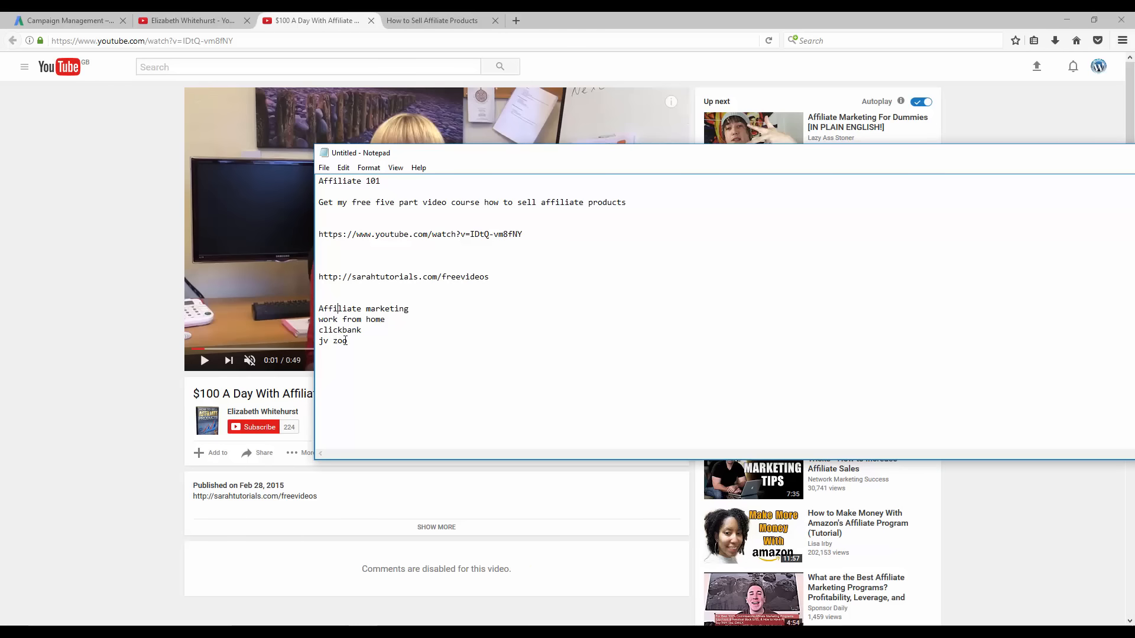
{"action": "left_click_drag", "start_coordinate": [437, 159], "coordinate": [306, 131]}
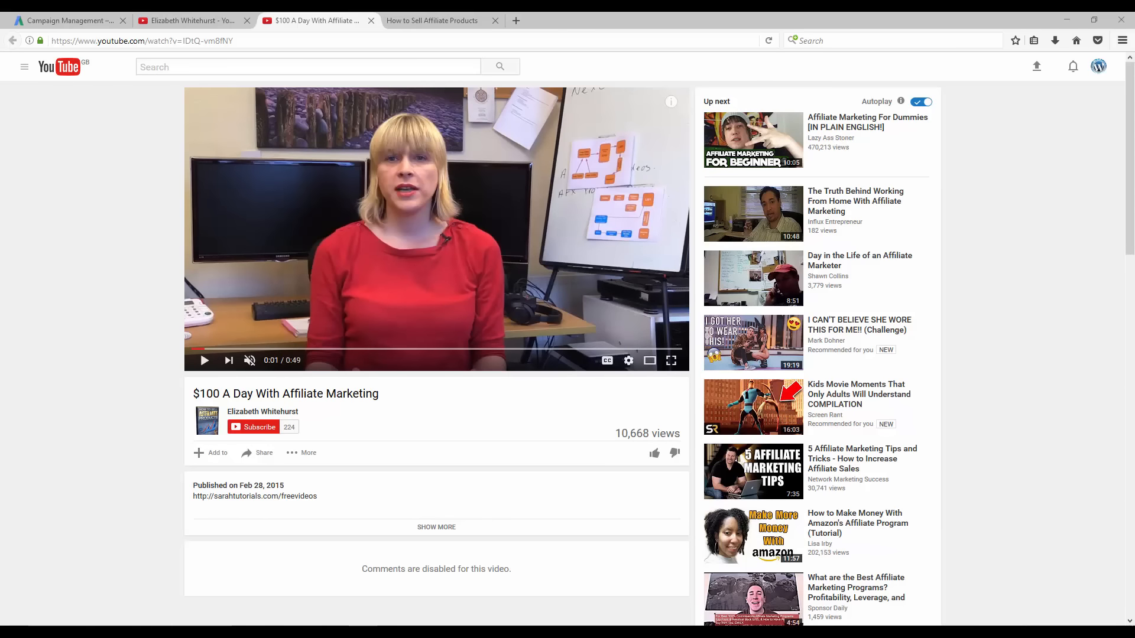
Step: Search YouTube for "Affiliate marketing" and examine the sponsored video in the results
{"action": "left_click", "coordinate": [227, 74]}
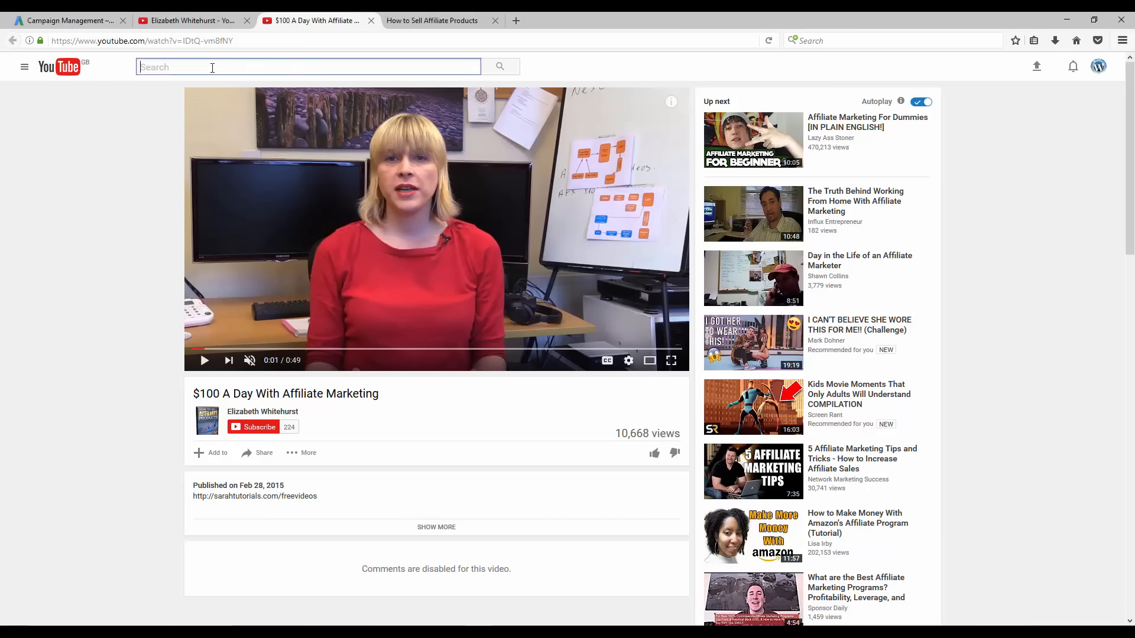
{"action": "type", "text": "Affiliate marketing"}
{"action": "key", "text": "Return"}
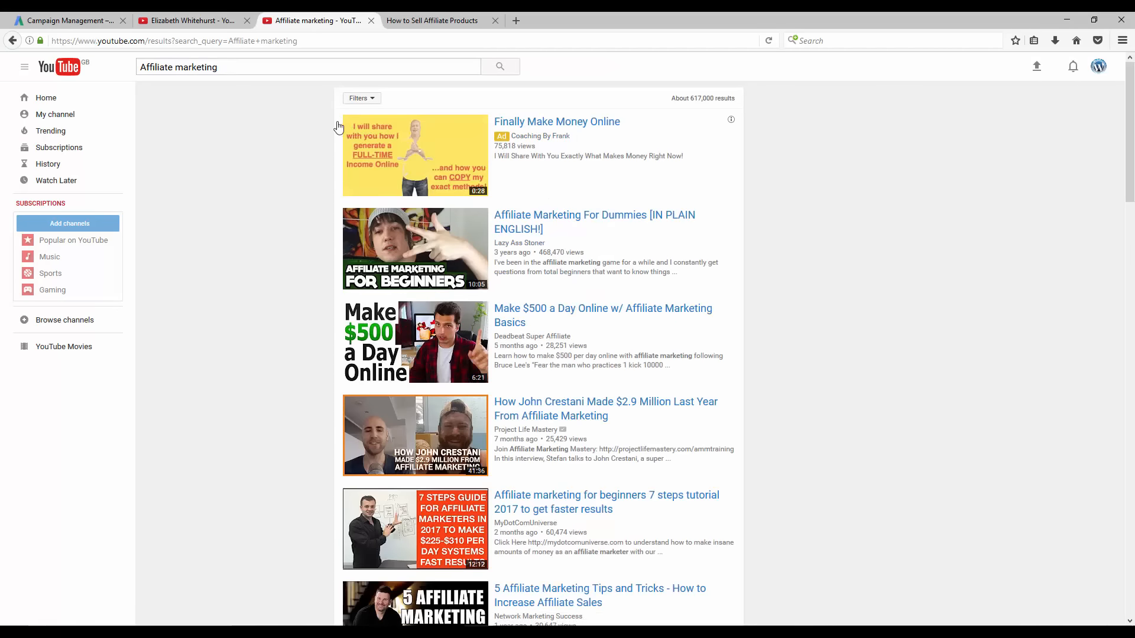
{"action": "left_click", "coordinate": [525, 127]}
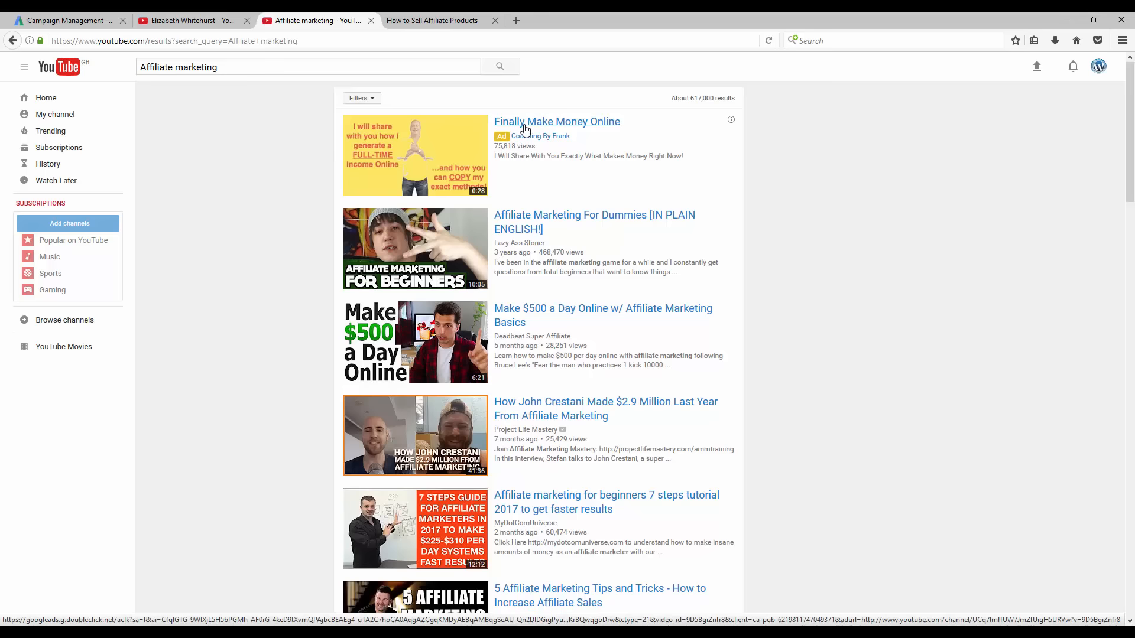
Step: Bring the Notepad notes back into view and highlight the keyword list from "Affiliate marketing" to "jv zoo"
{"action": "left_click_drag", "start_coordinate": [1134, 100], "coordinate": [430, 92]}
{"action": "left_click", "coordinate": [428, 261]}
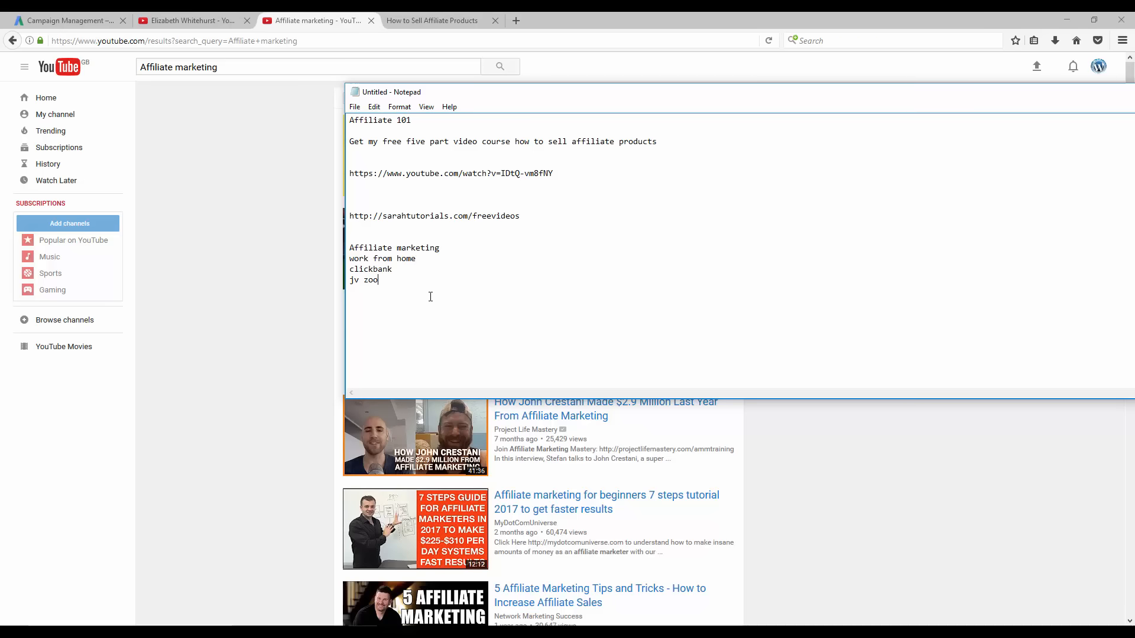
{"action": "left_click_drag", "start_coordinate": [347, 245], "coordinate": [397, 278]}
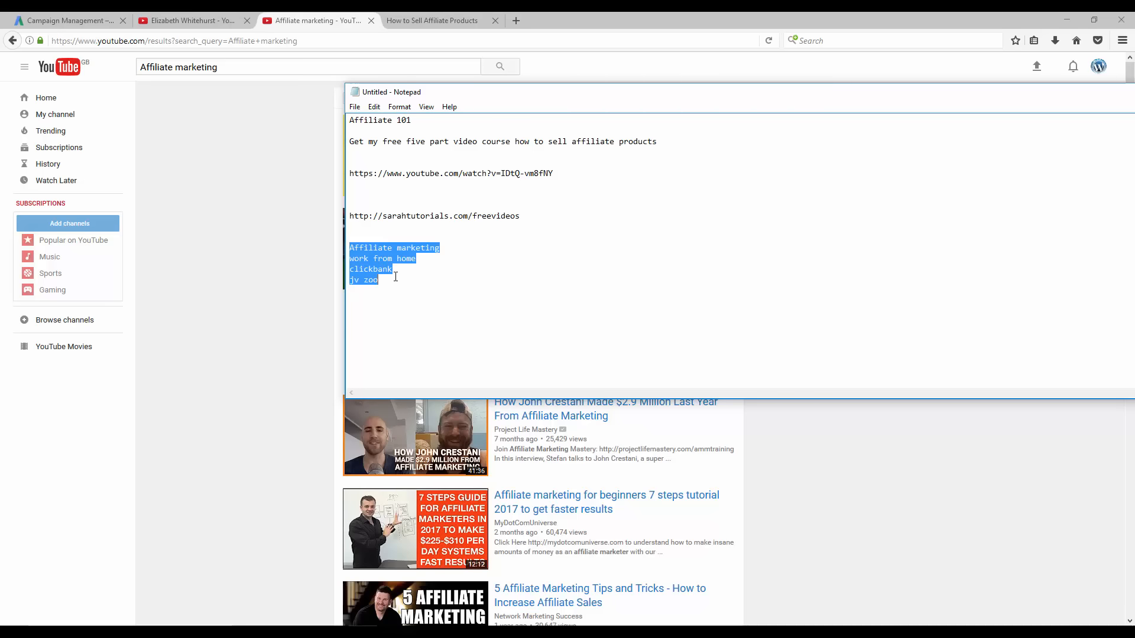
Step: Reposition the Notepad notes, review the keyword list from "Affiliate marketing" to "jv zoo", and move the notes out of view
{"action": "left_click", "coordinate": [410, 295]}
{"action": "left_click_drag", "start_coordinate": [455, 98], "coordinate": [458, 125]}
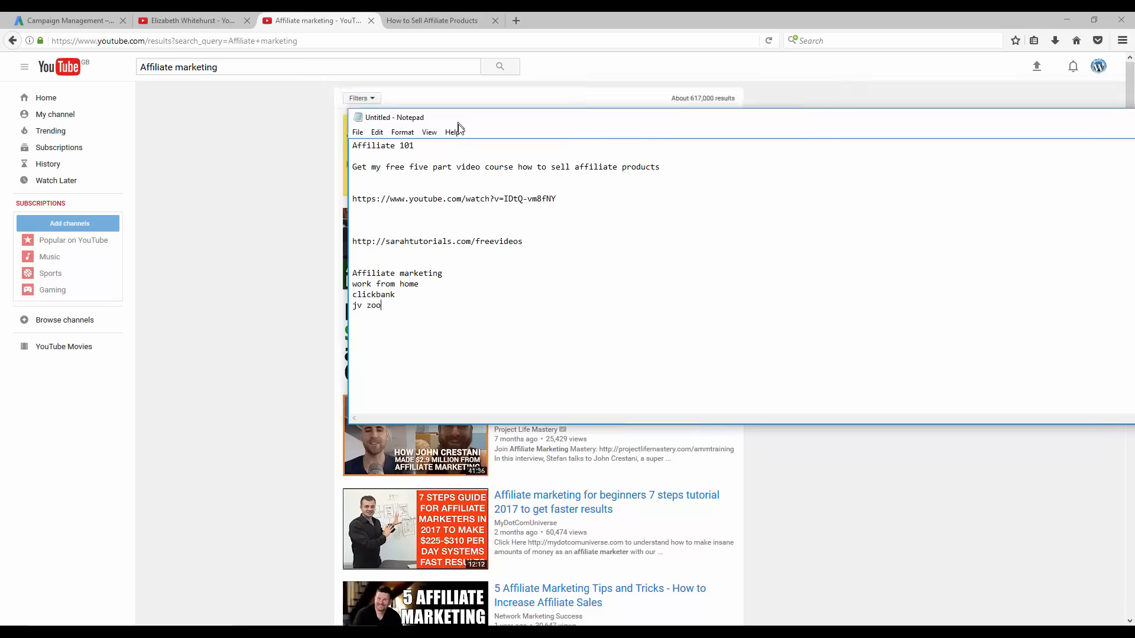
{"action": "left_click_drag", "start_coordinate": [393, 315], "coordinate": [352, 273]}
{"action": "left_click", "coordinate": [481, 148]}
{"action": "left_click_drag", "start_coordinate": [470, 126], "coordinate": [1134, 169]}
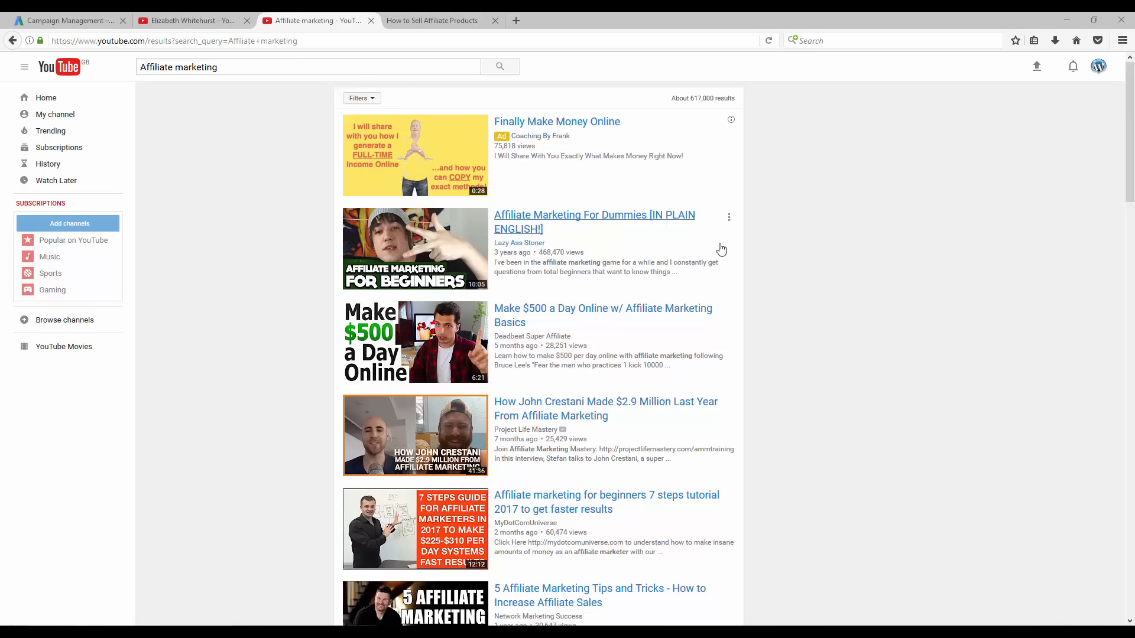
Step: Revisit the landing page and YouTube search results, and open the channel's 10,668-view video "$100 A Day With Affiliate Marketing"
{"action": "left_click", "coordinate": [163, 20]}
{"action": "left_click", "coordinate": [417, 20]}
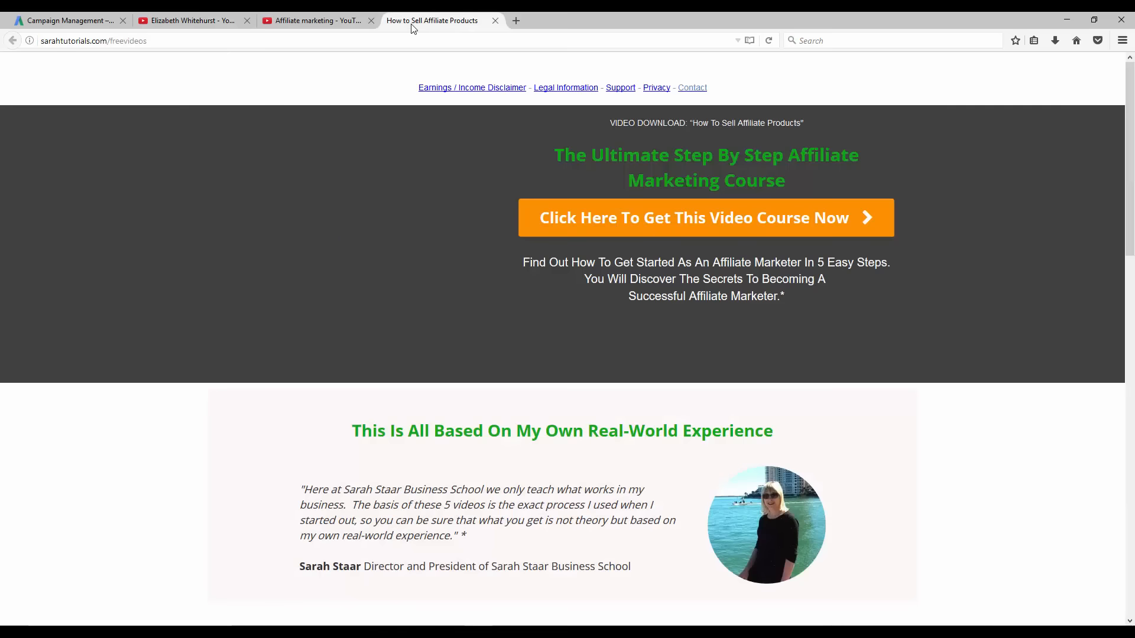
{"action": "left_click", "coordinate": [313, 20]}
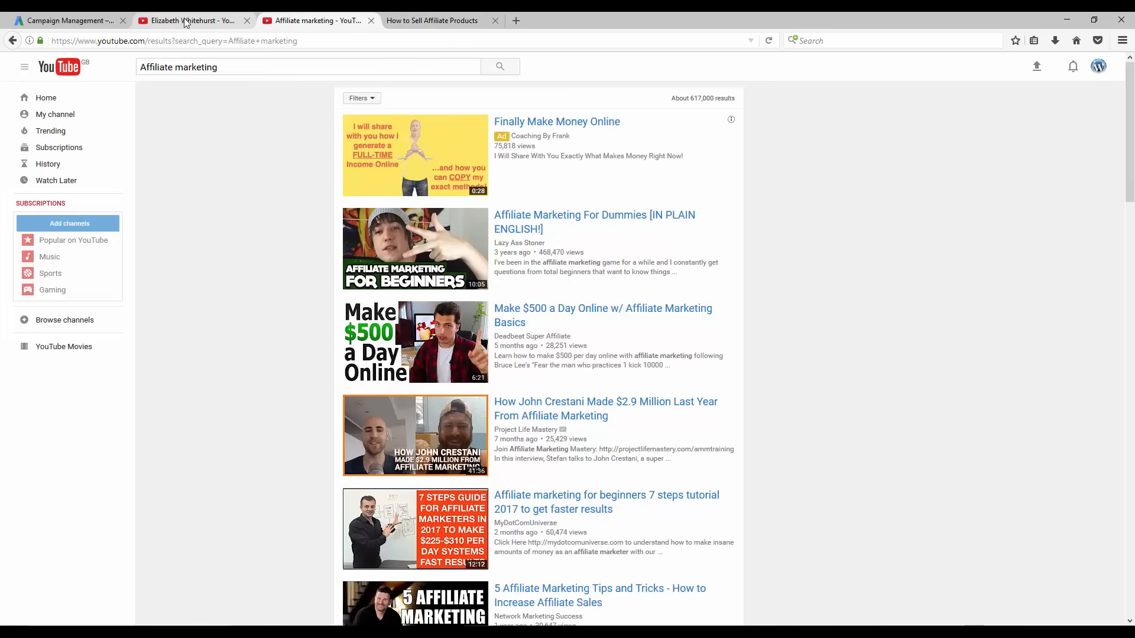
{"action": "left_click", "coordinate": [185, 20]}
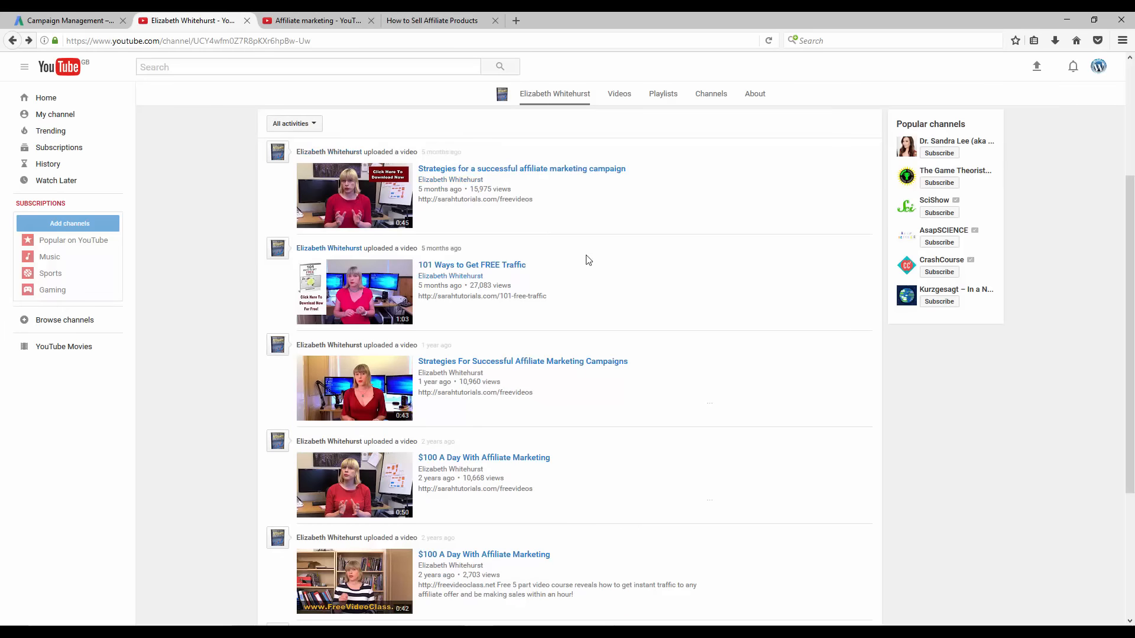
{"action": "left_click", "coordinate": [480, 459]}
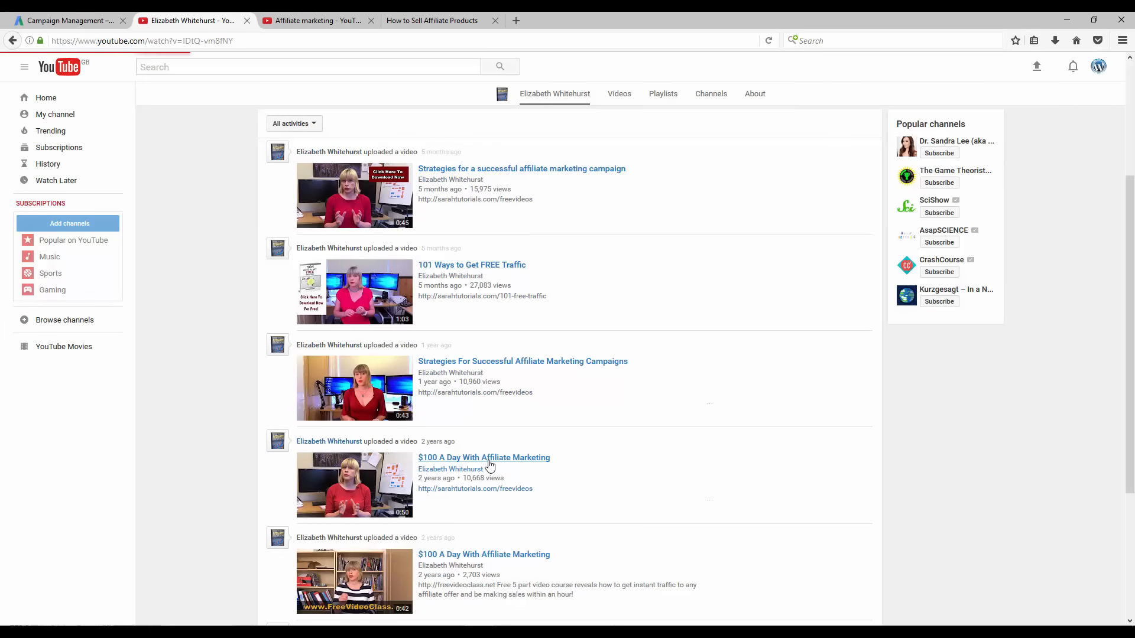
Step: Expand the video's description and play it muted until the "Get It Now - Click Here" overlay shows, pausing there
{"action": "left_click", "coordinate": [206, 362]}
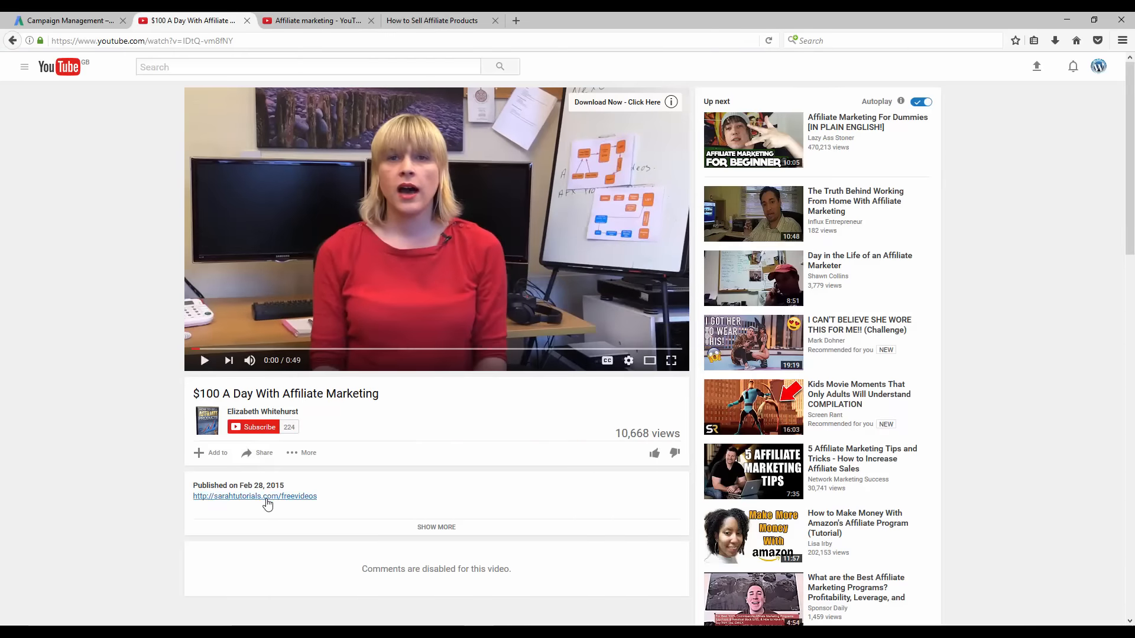
{"action": "left_click", "coordinate": [466, 527]}
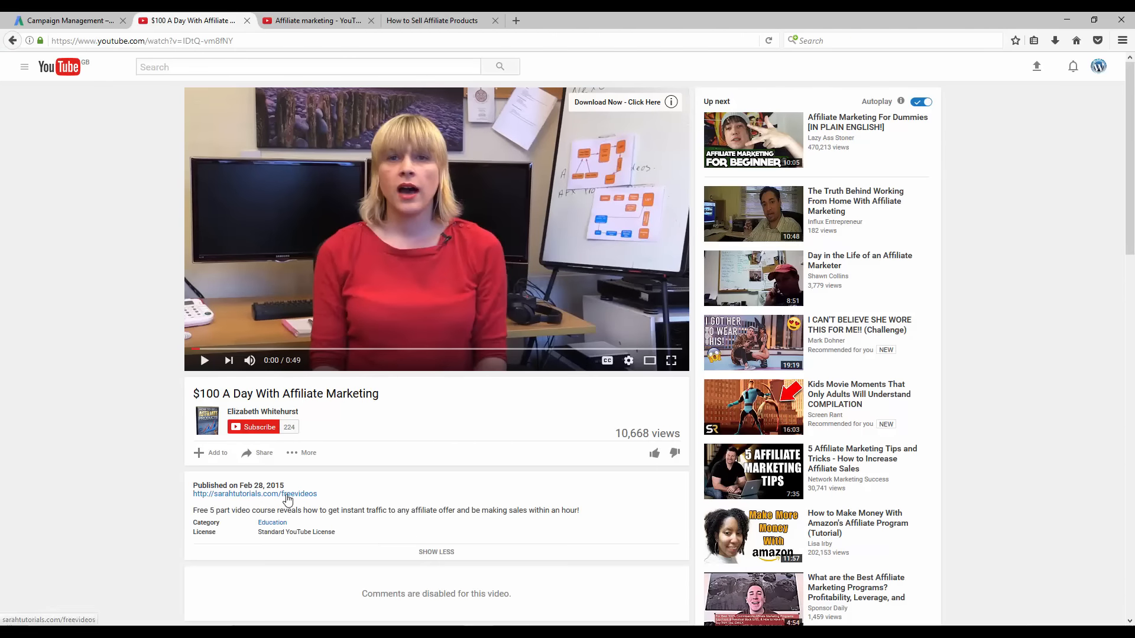
{"action": "left_click", "coordinate": [249, 360]}
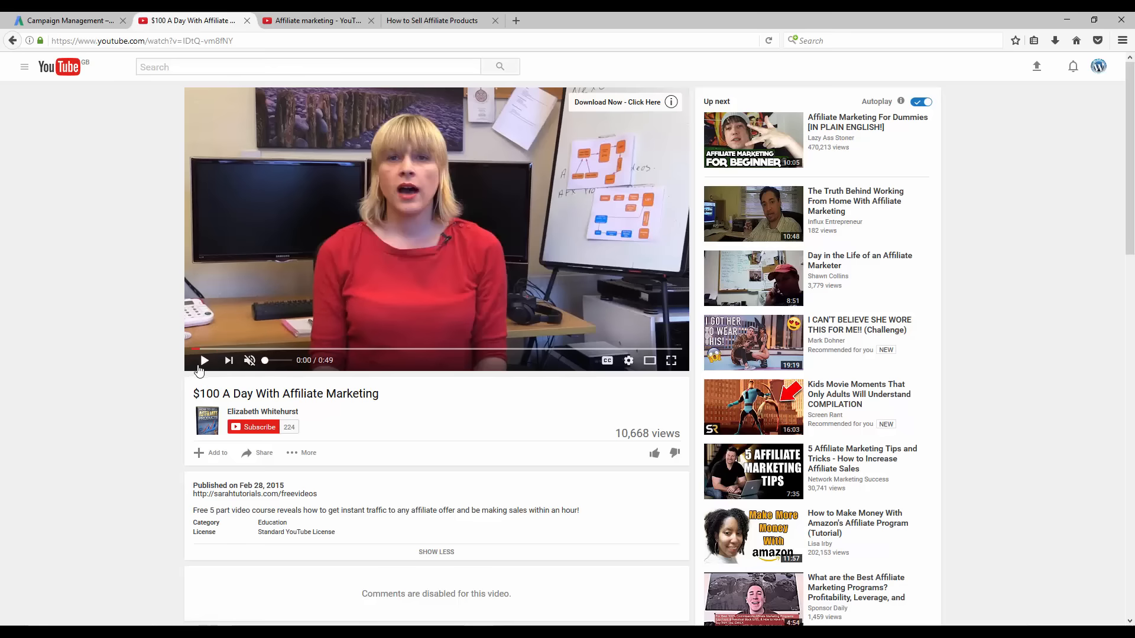
{"action": "left_click", "coordinate": [206, 360]}
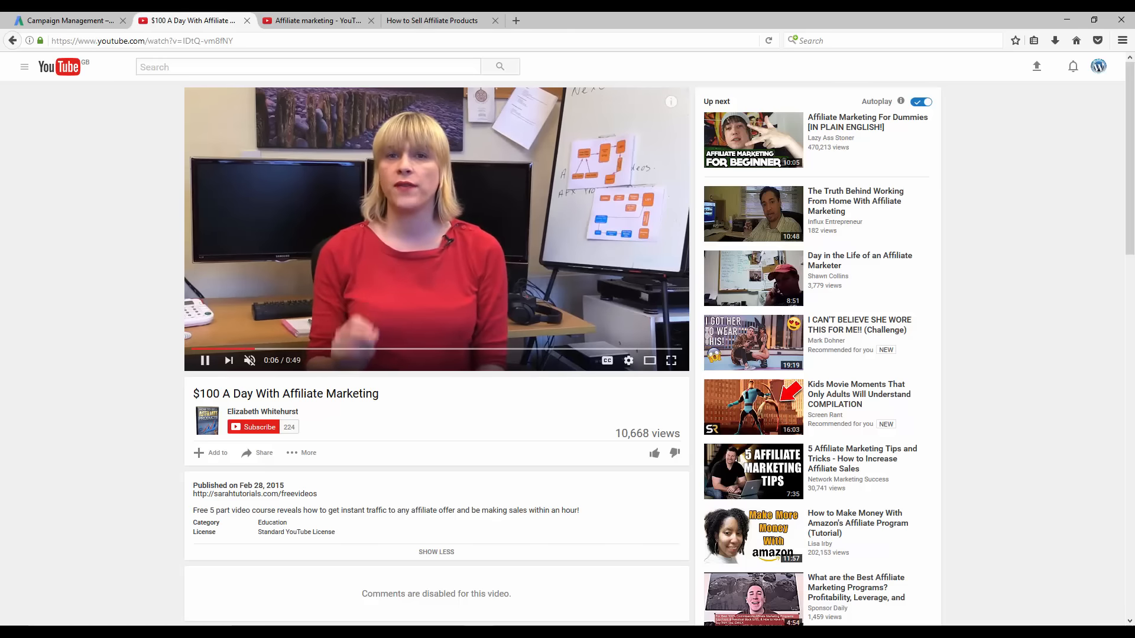
{"action": "left_click", "coordinate": [203, 361]}
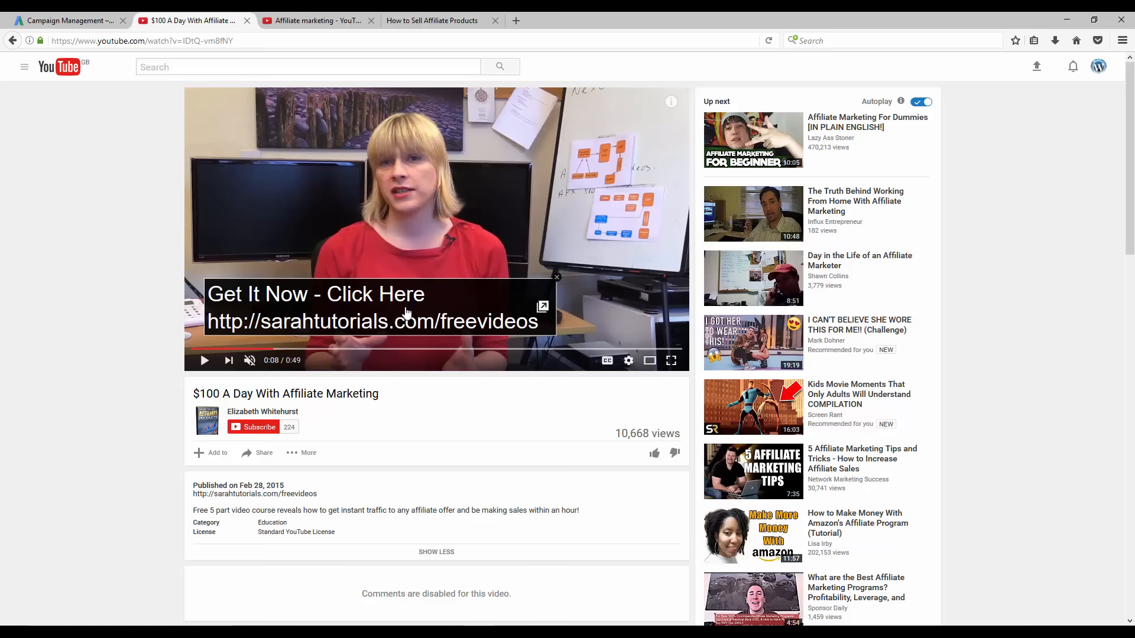
Step: Examine the "How to Sell Affiliate Products" landing page and return to the YouTube video
{"action": "left_click", "coordinate": [437, 20]}
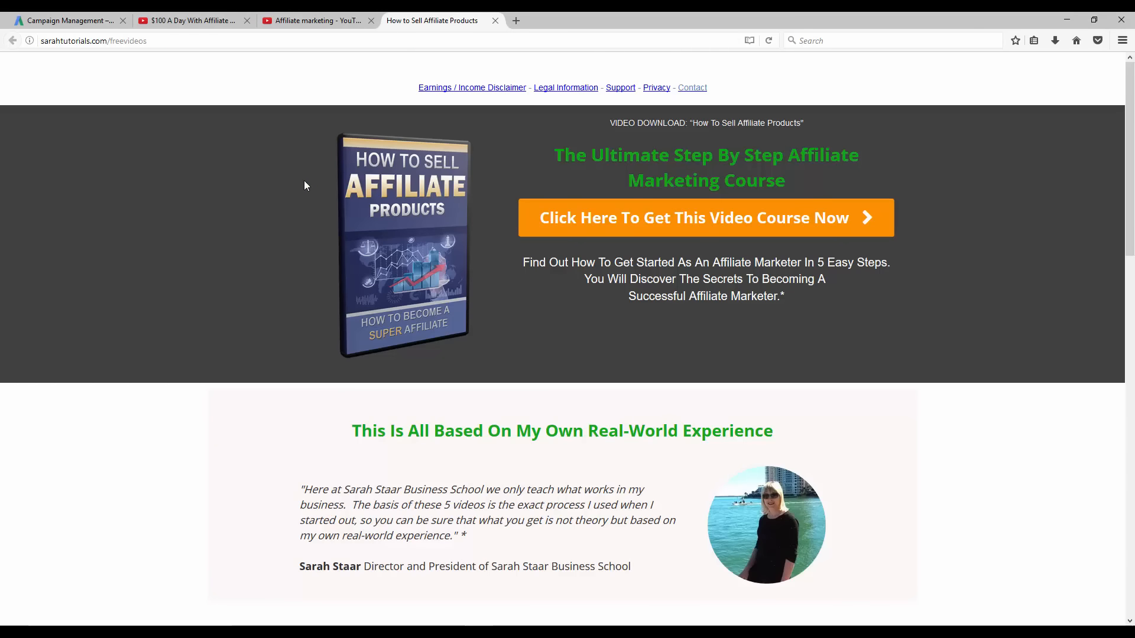
{"action": "left_click", "coordinate": [317, 23]}
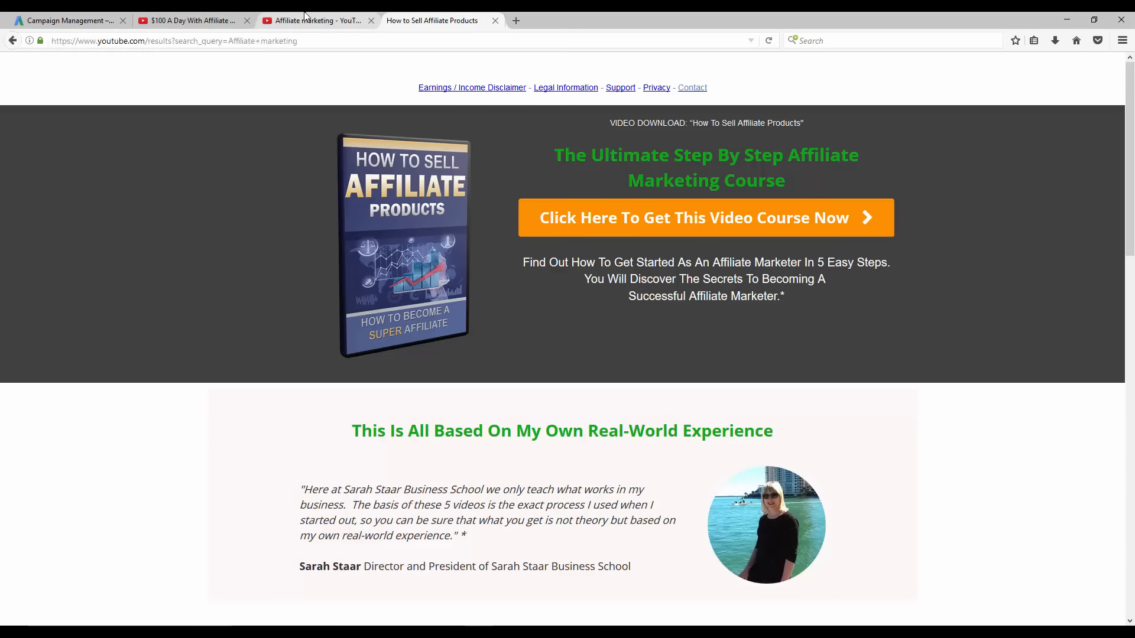
{"action": "left_click", "coordinate": [230, 21]}
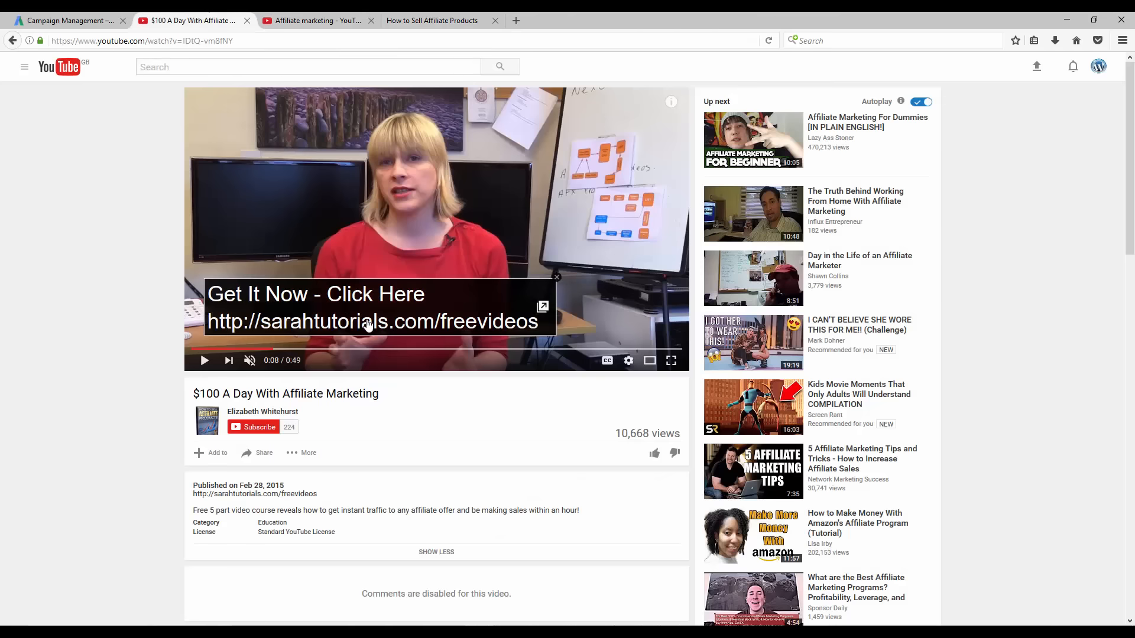
Step: Switch to Notepad to review the keywords, video URL, headline and description, and move the notes out of view
{"action": "key", "text": "alt+Tab"}
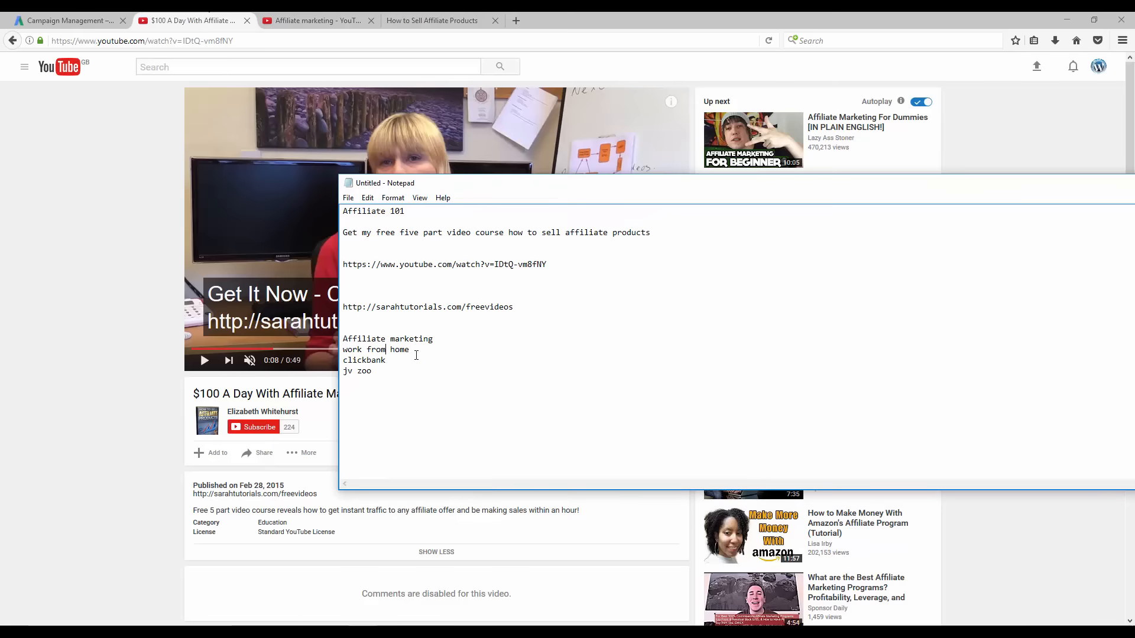
{"action": "left_click_drag", "start_coordinate": [344, 334], "coordinate": [405, 388]}
{"action": "left_click", "coordinate": [406, 388]}
{"action": "left_click_drag", "start_coordinate": [549, 264], "coordinate": [343, 264]}
{"action": "left_click", "coordinate": [675, 233]}
{"action": "left_click_drag", "start_coordinate": [674, 233], "coordinate": [349, 215]}
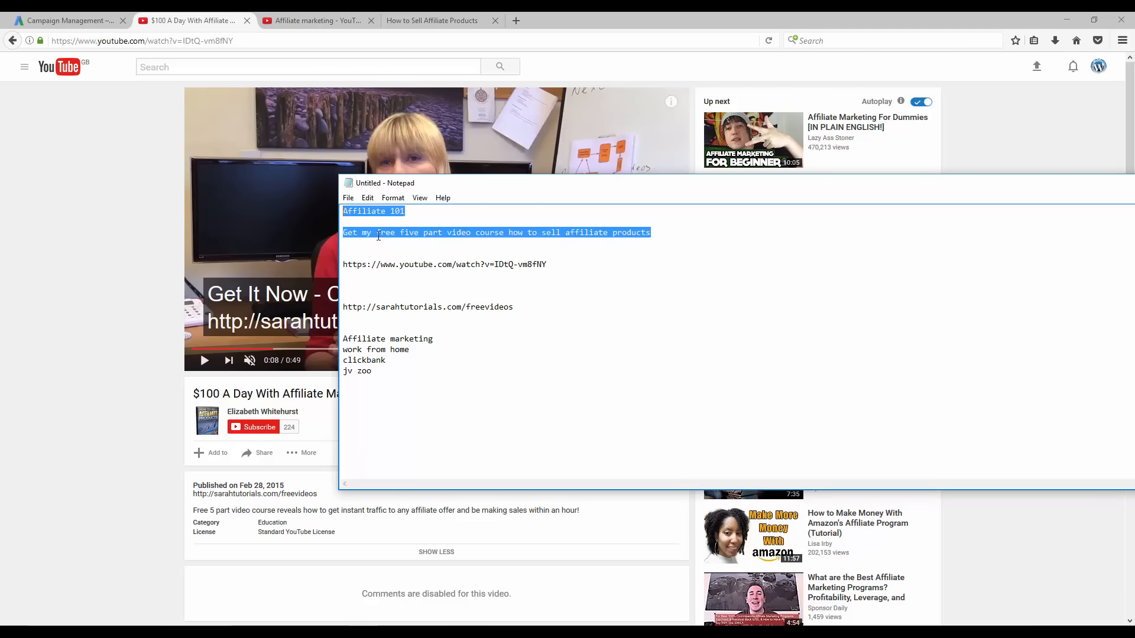
{"action": "left_click", "coordinate": [384, 248]}
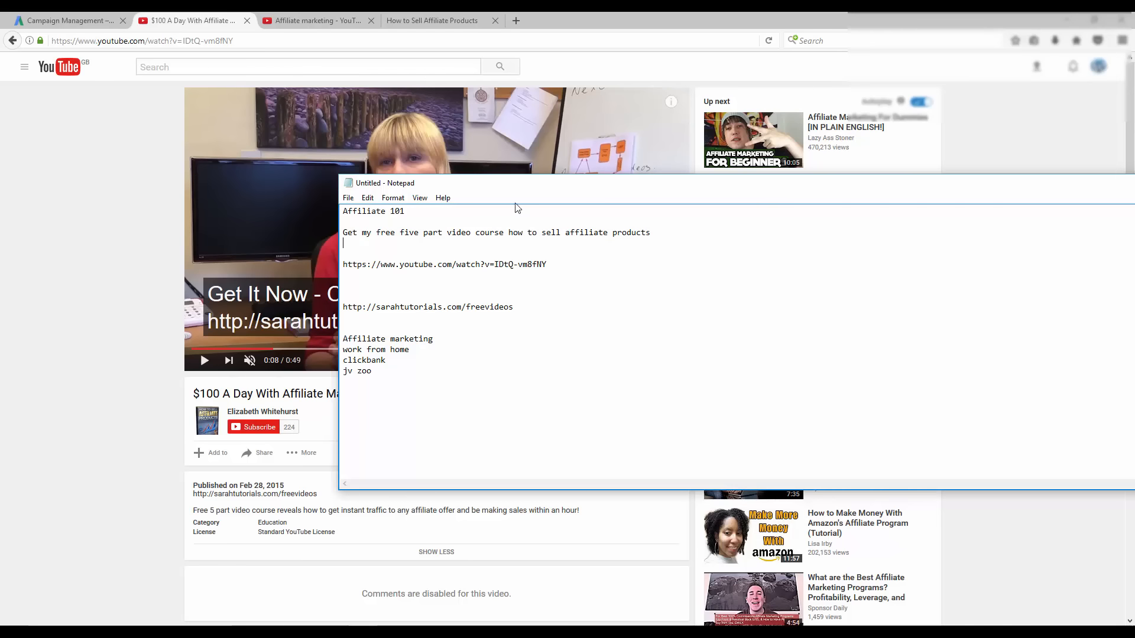
{"action": "left_click_drag", "start_coordinate": [508, 188], "coordinate": [1134, 220]}
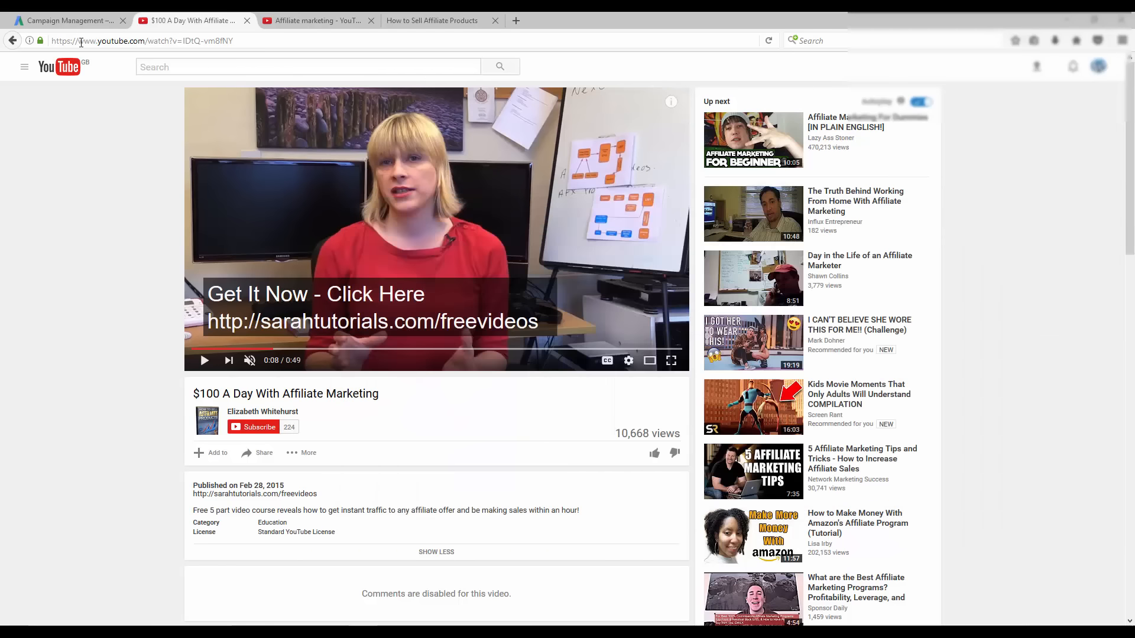
Step: Switch to Google AdWords and start a new Video campaign
{"action": "left_click", "coordinate": [66, 23]}
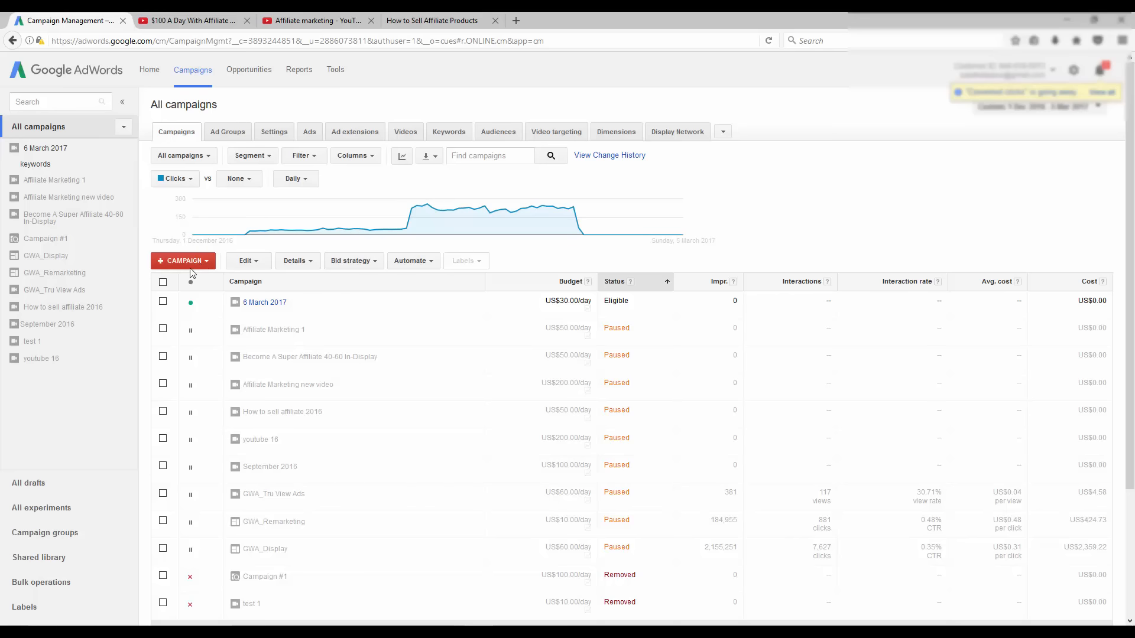
{"action": "left_click", "coordinate": [205, 263]}
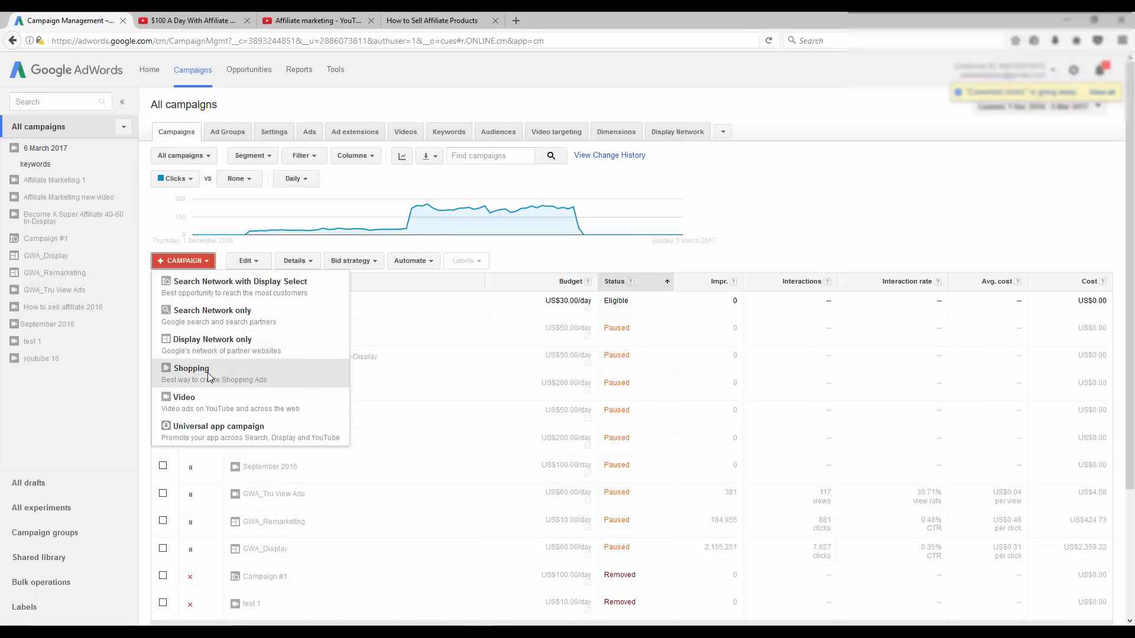
{"action": "left_click", "coordinate": [191, 405]}
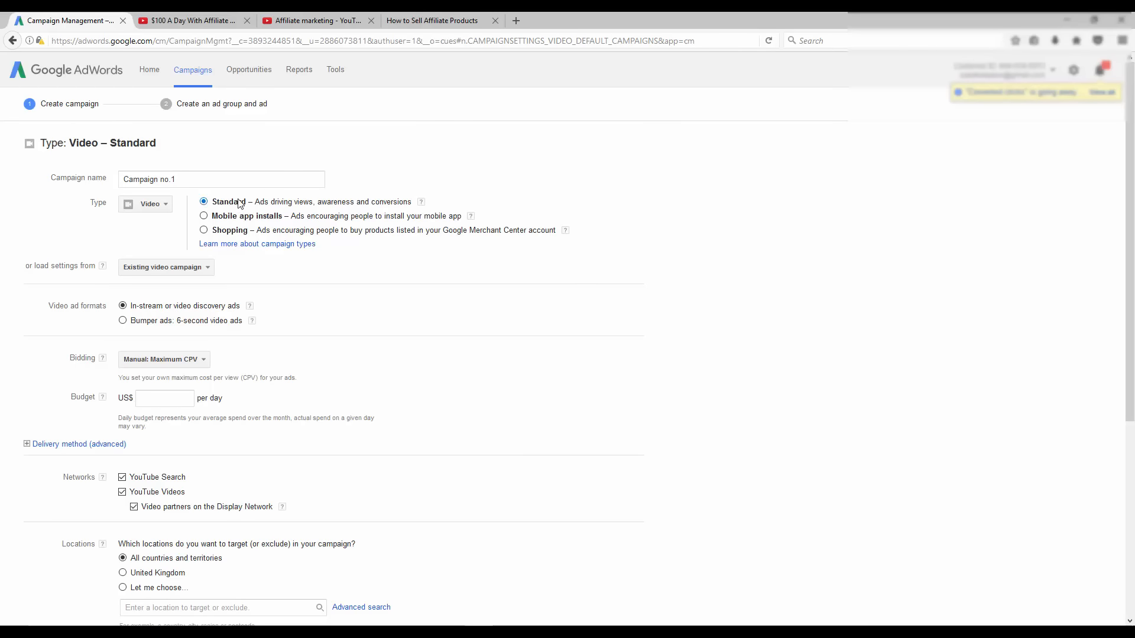
Step: Name the new video campaign "Affiliate 101"
{"action": "left_click", "coordinate": [225, 185]}
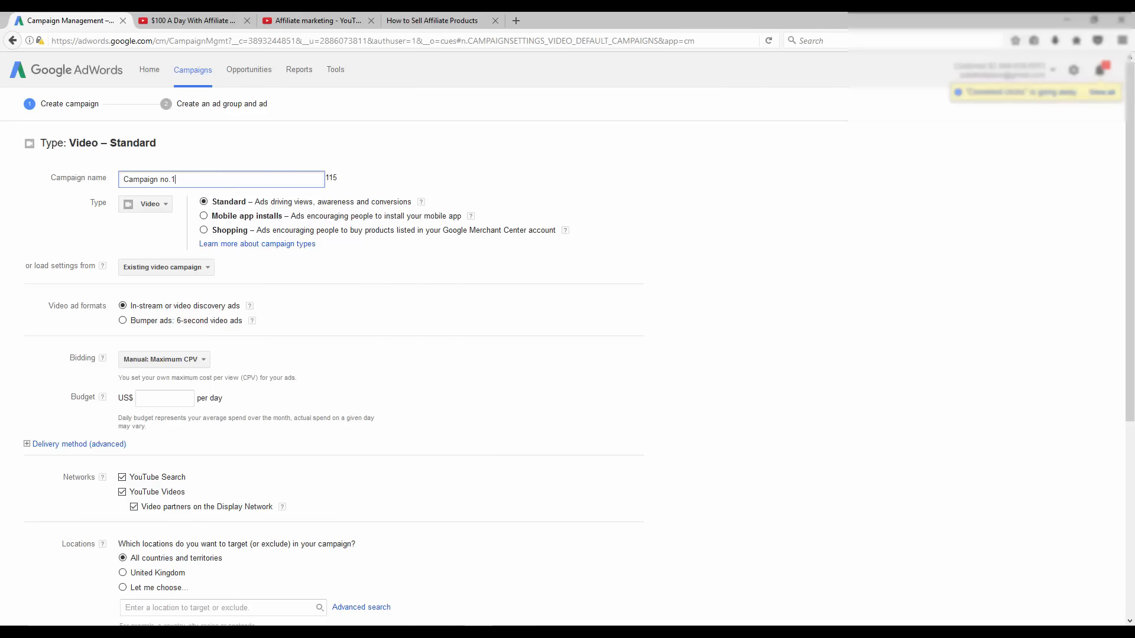
{"action": "left_click", "coordinate": [363, 631]}
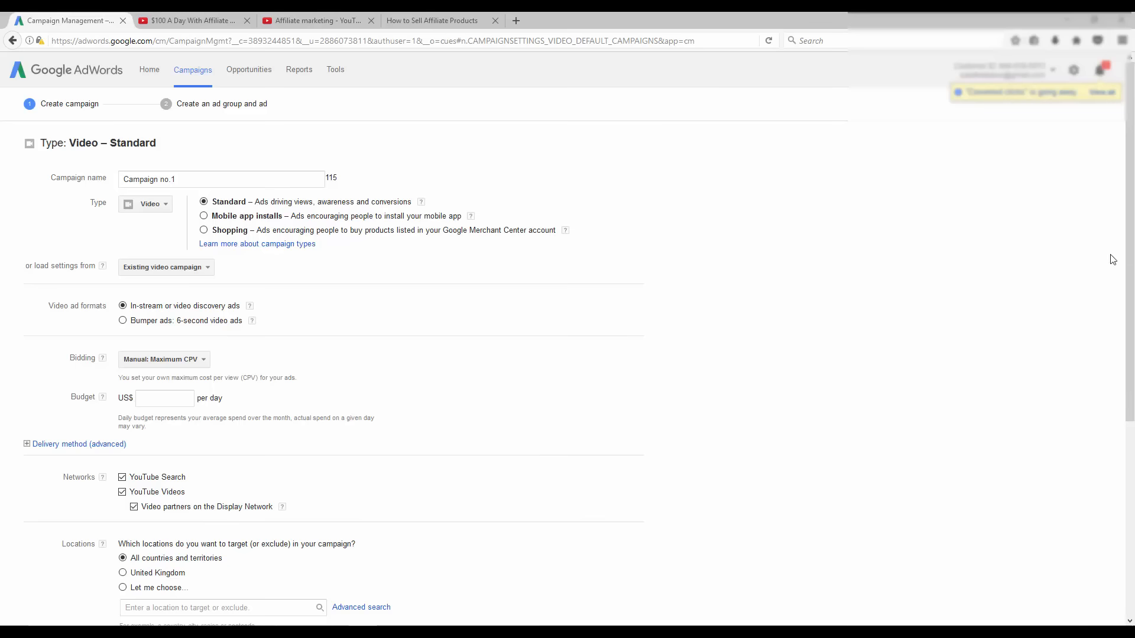
{"action": "left_click_drag", "start_coordinate": [195, 183], "coordinate": [36, 215]}
{"action": "type", "text": "Affiliate 101"}
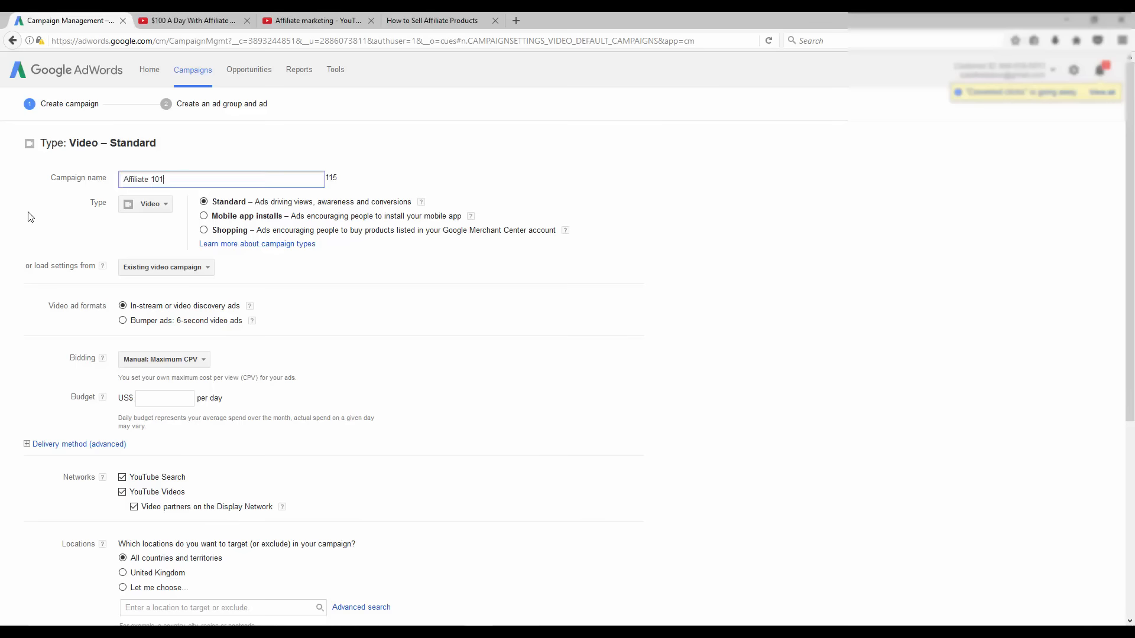
{"action": "left_click", "coordinate": [671, 286]}
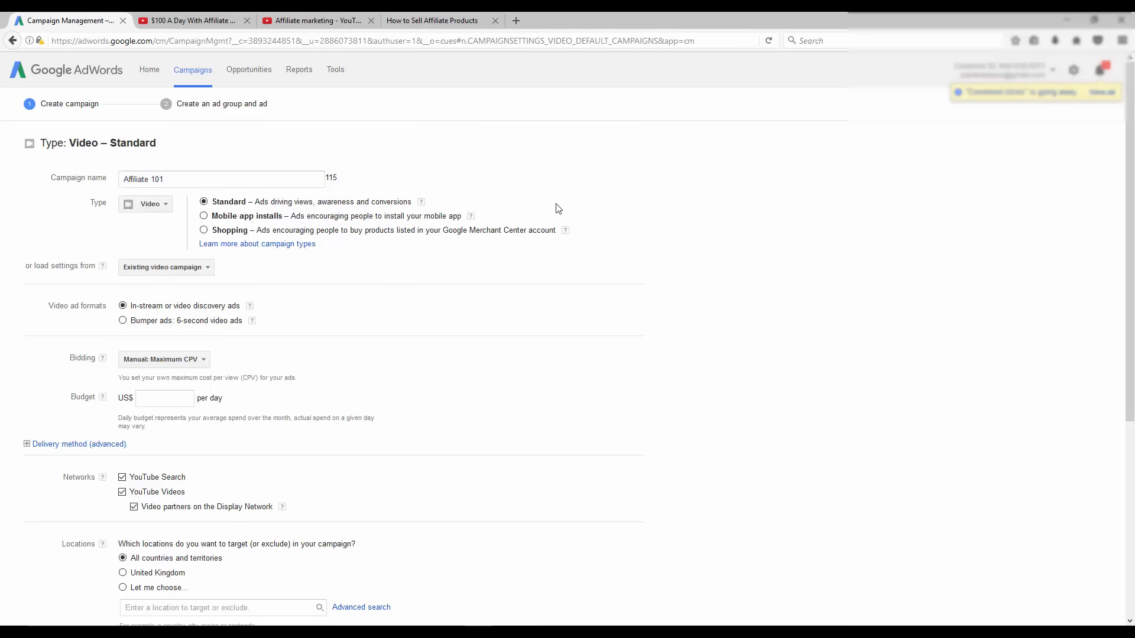
Step: Review the available campaign types and the video ad format options without changing them
{"action": "left_click", "coordinate": [149, 205]}
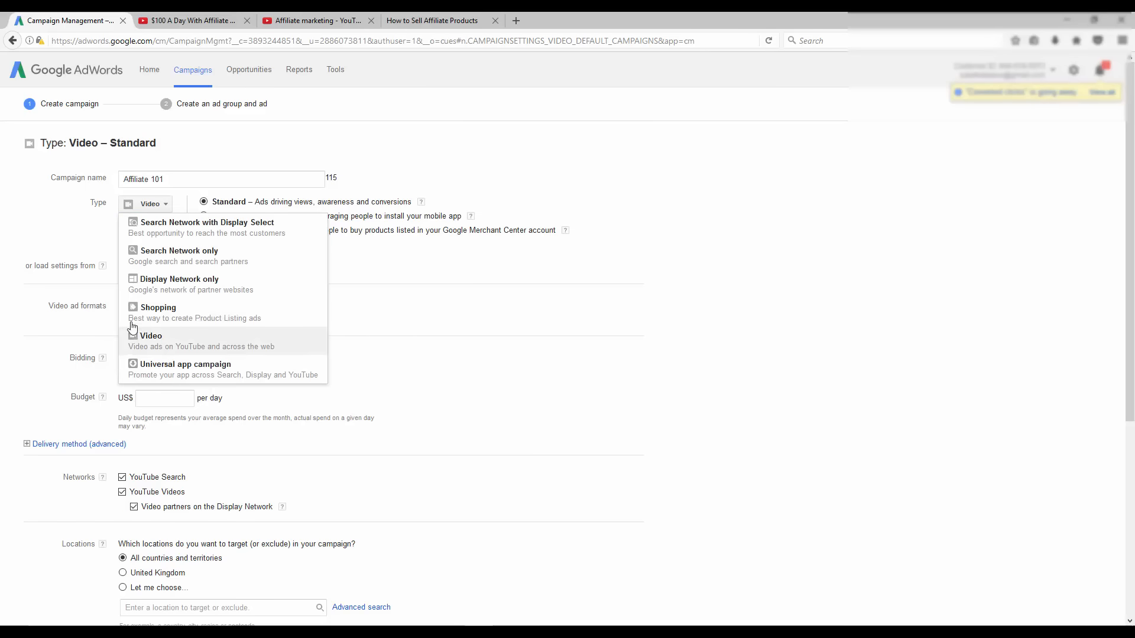
{"action": "left_click", "coordinate": [163, 205]}
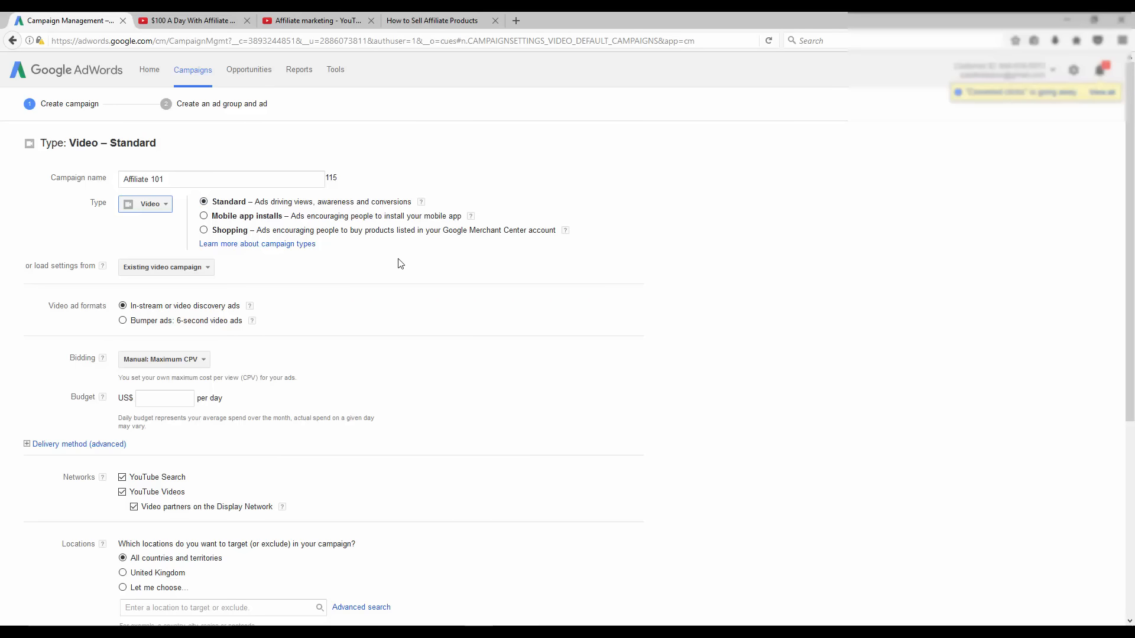
{"action": "scroll", "coordinate": [404, 265], "scroll_direction": "down", "scroll_amount": 2}
{"action": "scroll", "coordinate": [459, 234], "scroll_direction": "down", "scroll_amount": 2}
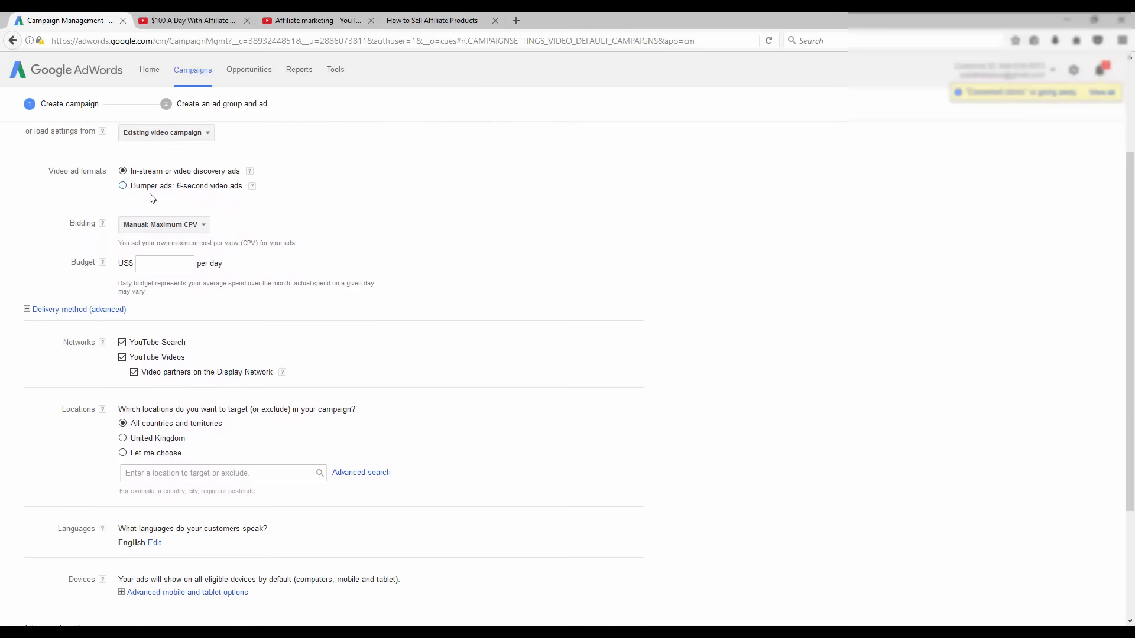
{"action": "scroll", "coordinate": [118, 216], "scroll_direction": "up", "scroll_amount": 2}
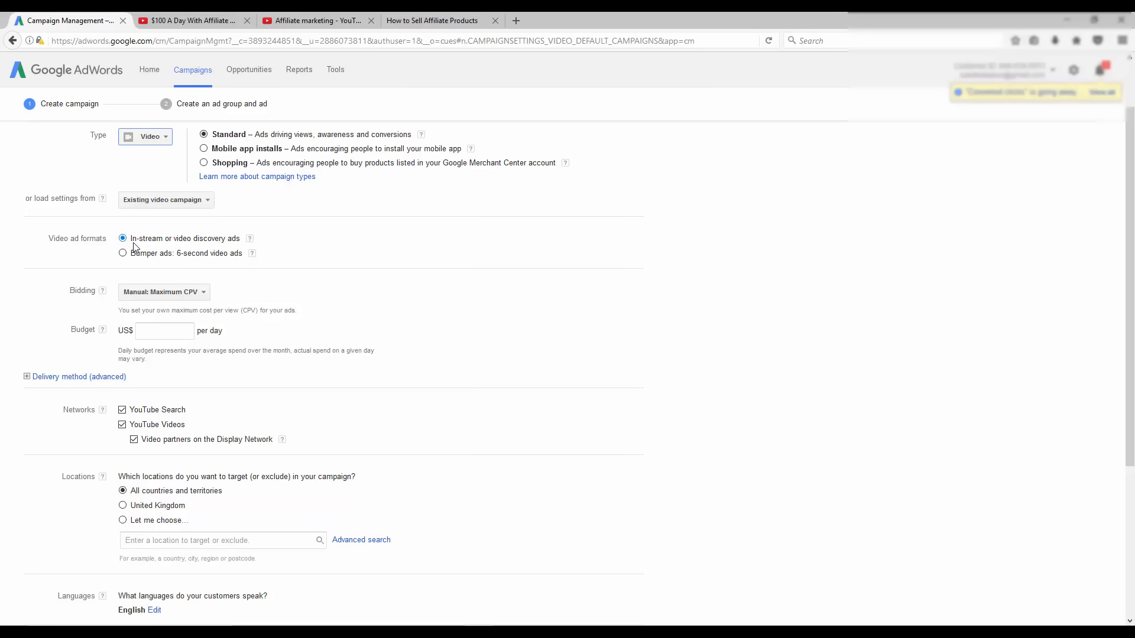
{"action": "scroll", "coordinate": [471, 274], "scroll_direction": "down", "scroll_amount": 1}
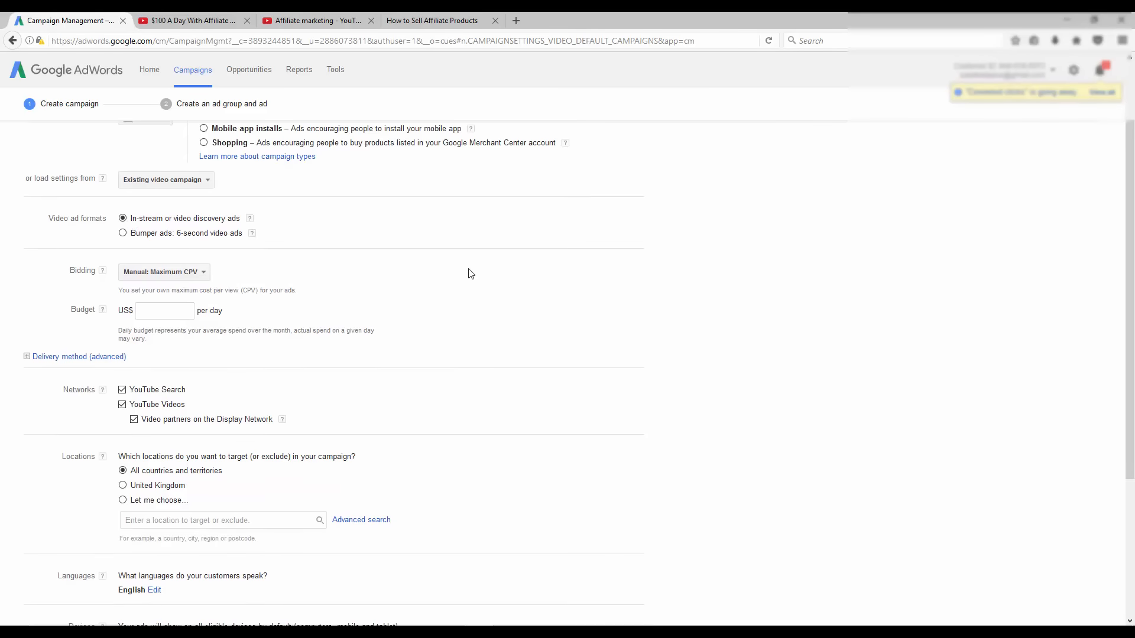
Step: Set the campaign's daily budget to US$30.00
{"action": "scroll", "coordinate": [471, 274], "scroll_direction": "down", "scroll_amount": 1}
{"action": "left_click", "coordinate": [164, 264]}
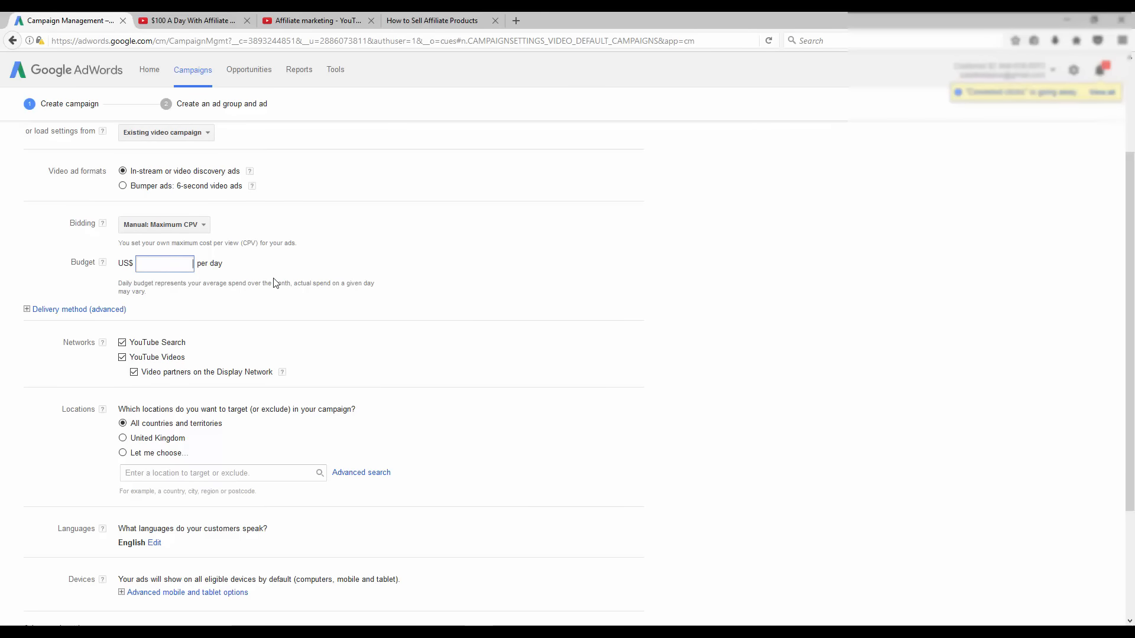
{"action": "type", "text": "30.00"}
{"action": "left_click", "coordinate": [408, 272]}
Step: Limit the campaign's networks to YouTube Search by excluding YouTube Videos and video partners on the Display Network
{"action": "scroll", "coordinate": [505, 284], "scroll_direction": "down", "scroll_amount": 3}
{"action": "scroll", "coordinate": [506, 285], "scroll_direction": "down", "scroll_amount": 1}
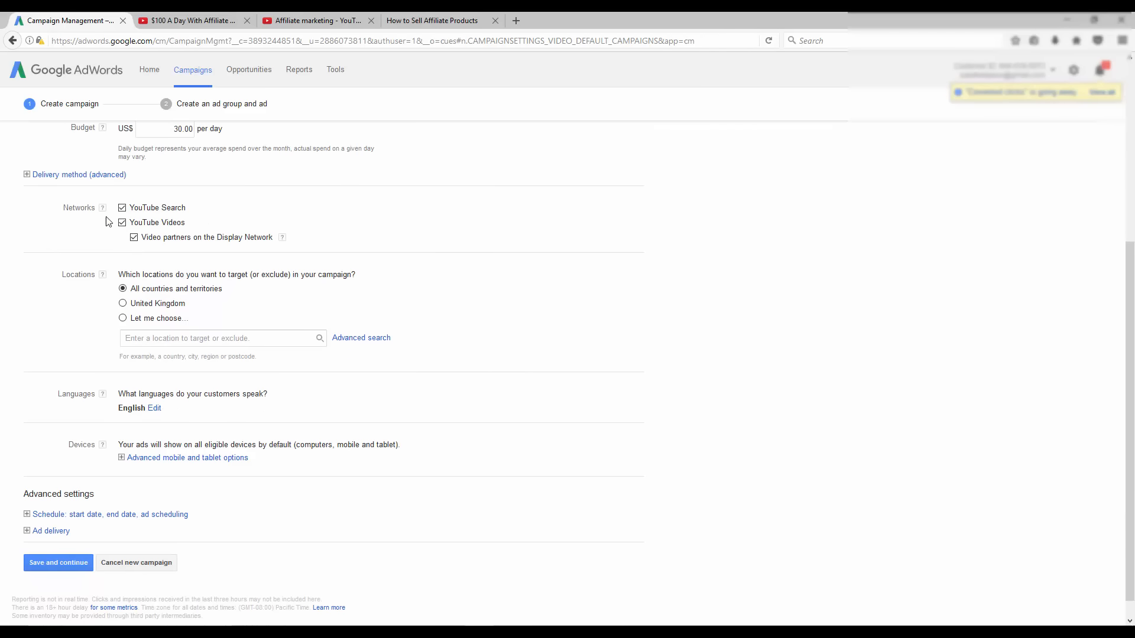
{"action": "left_click", "coordinate": [135, 238]}
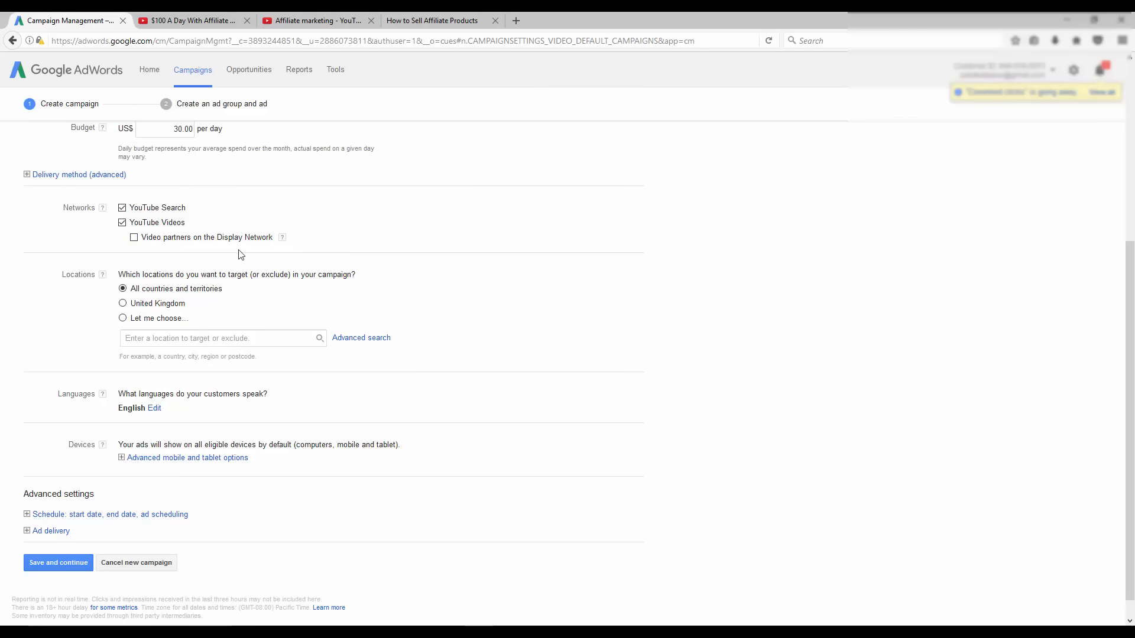
{"action": "left_click", "coordinate": [122, 223]}
{"action": "scroll", "coordinate": [427, 211], "scroll_direction": "down", "scroll_amount": 1}
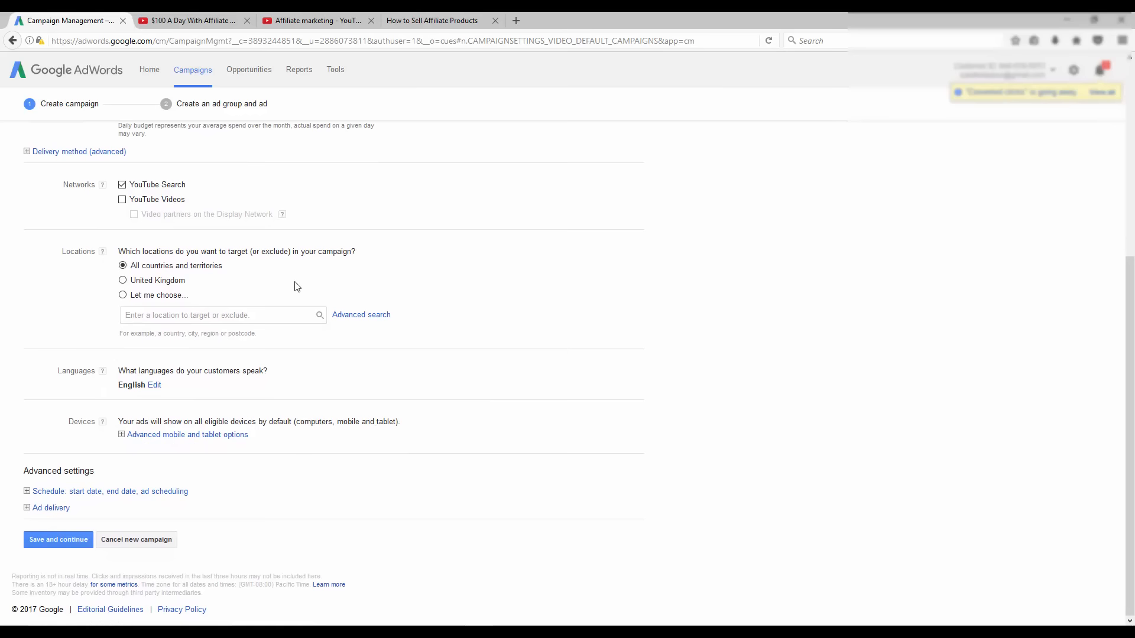
Step: Switch the campaign's locations to a custom selection and target the countries United Kingdom and Ireland
{"action": "left_click", "coordinate": [287, 313]}
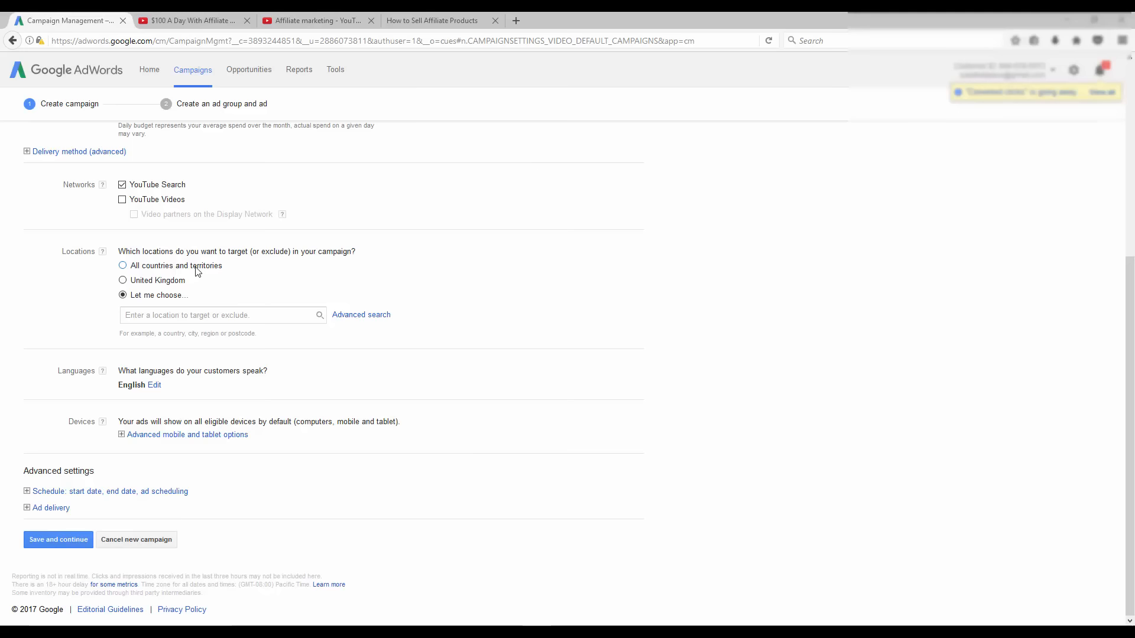
{"action": "left_click", "coordinate": [220, 317]}
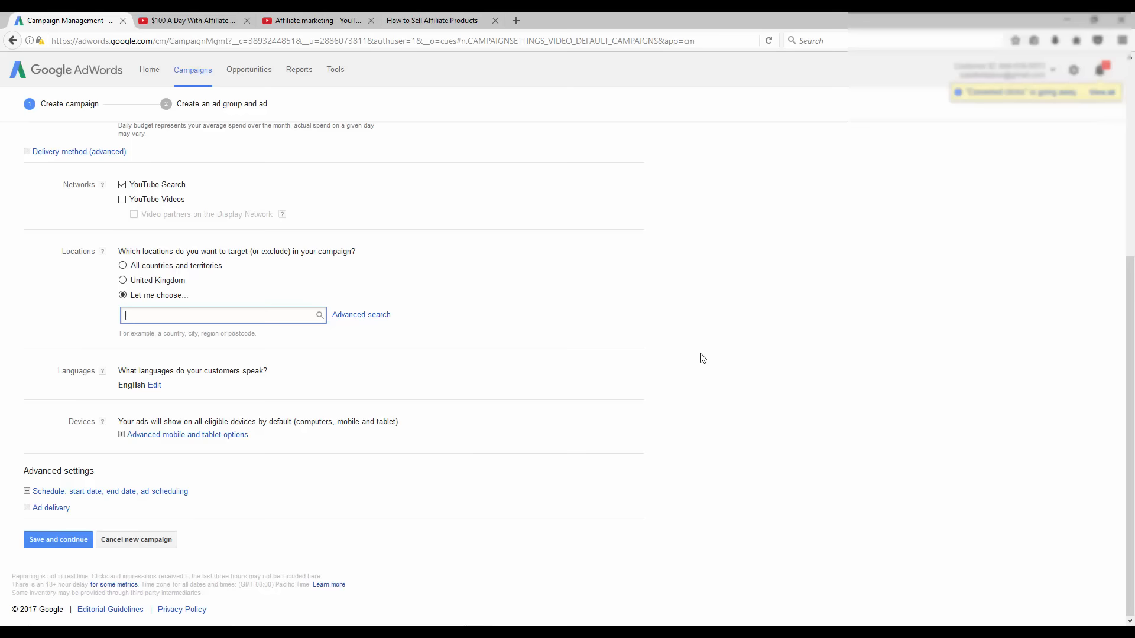
{"action": "type", "text": "united"}
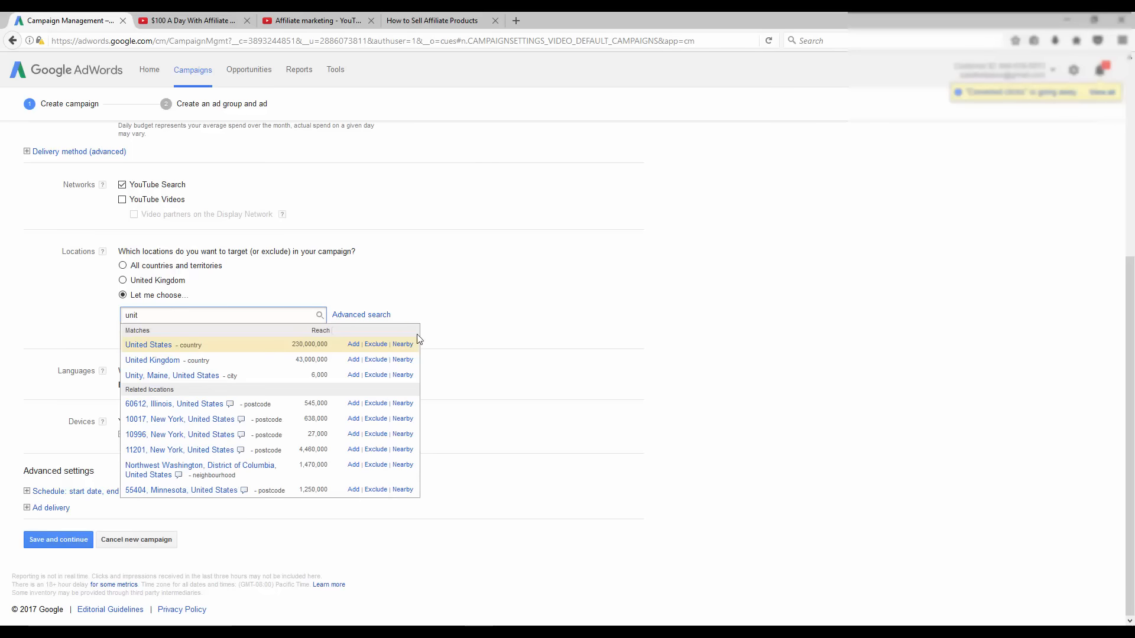
{"action": "left_click", "coordinate": [157, 359]}
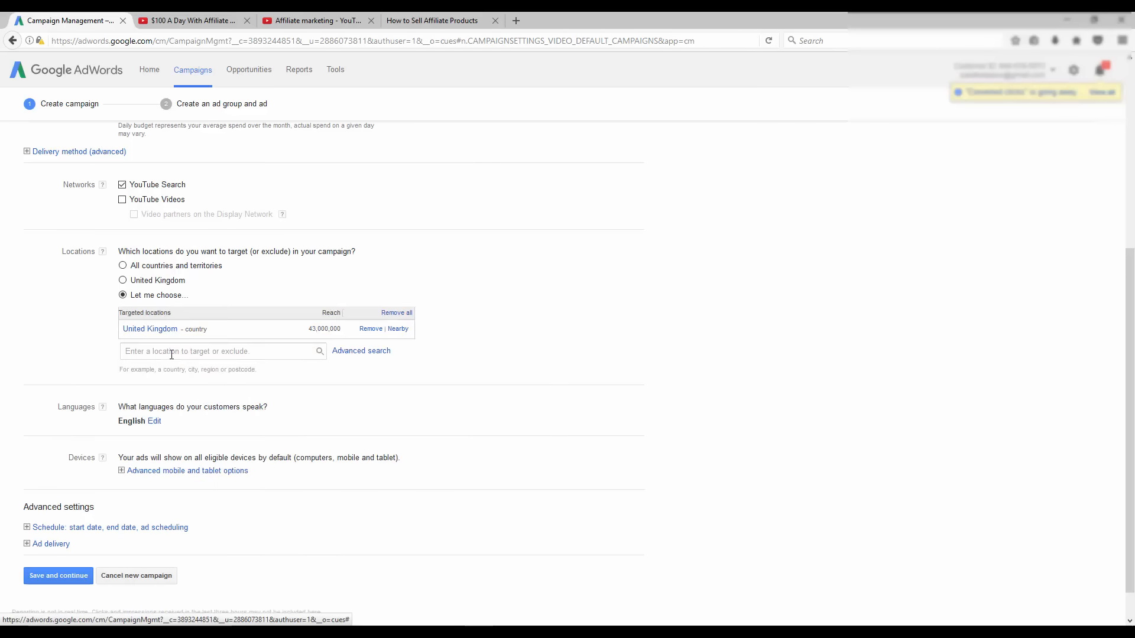
{"action": "left_click", "coordinate": [203, 354]}
{"action": "type", "text": "ir"}
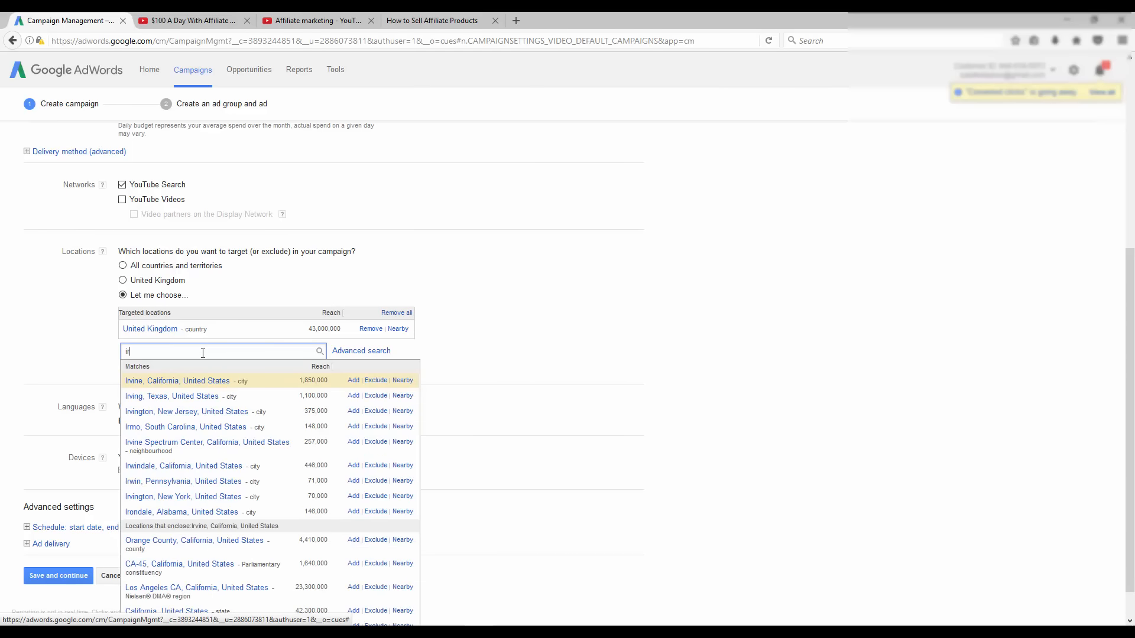
{"action": "type", "text": "la"}
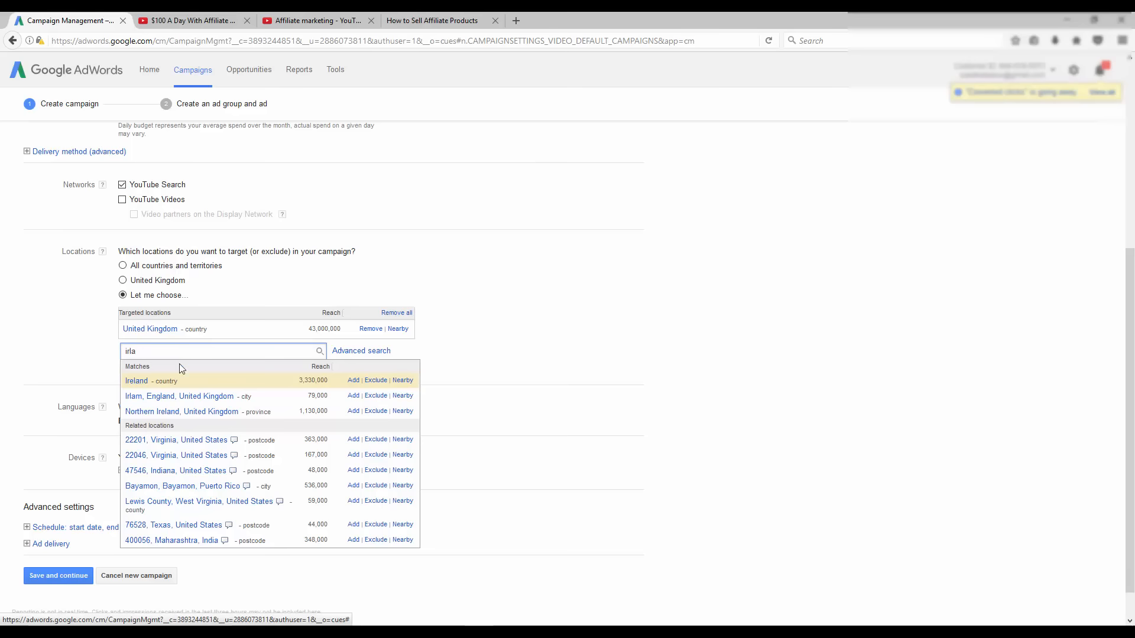
{"action": "left_click", "coordinate": [141, 374]}
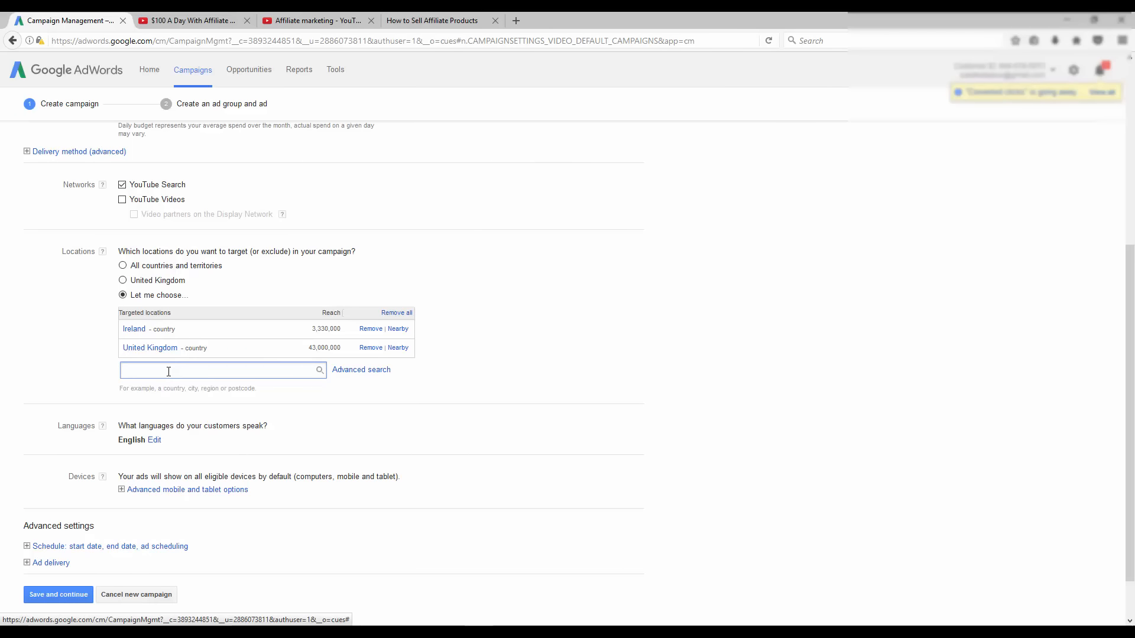
Step: Add the countries United States and Canada to the campaign's targeted locations
{"action": "type", "text": "unit"}
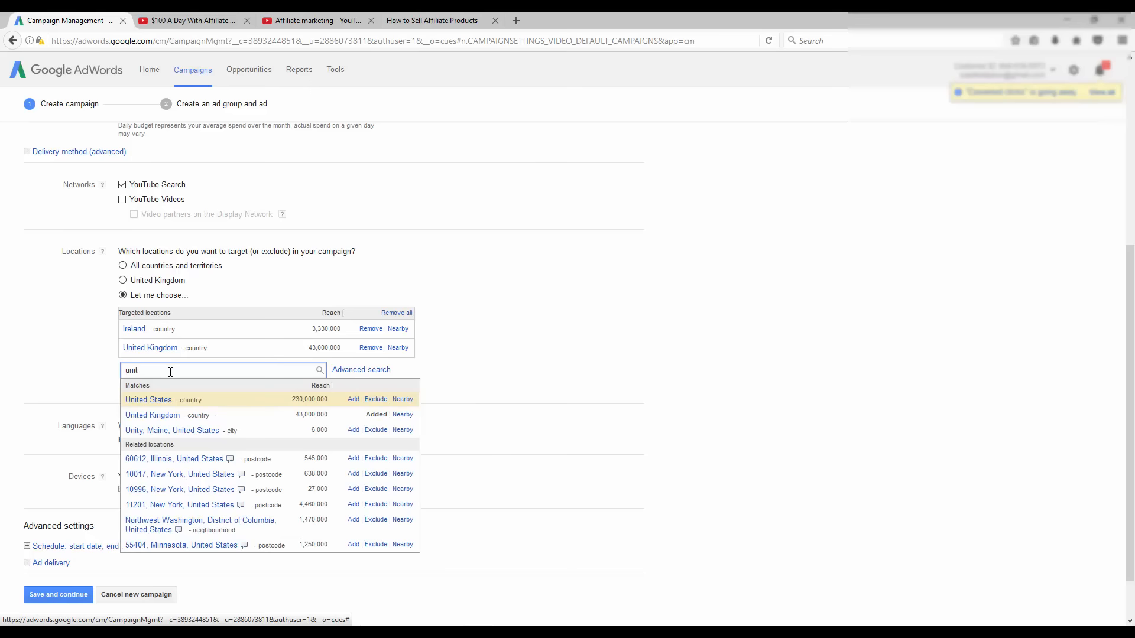
{"action": "left_click", "coordinate": [165, 400]}
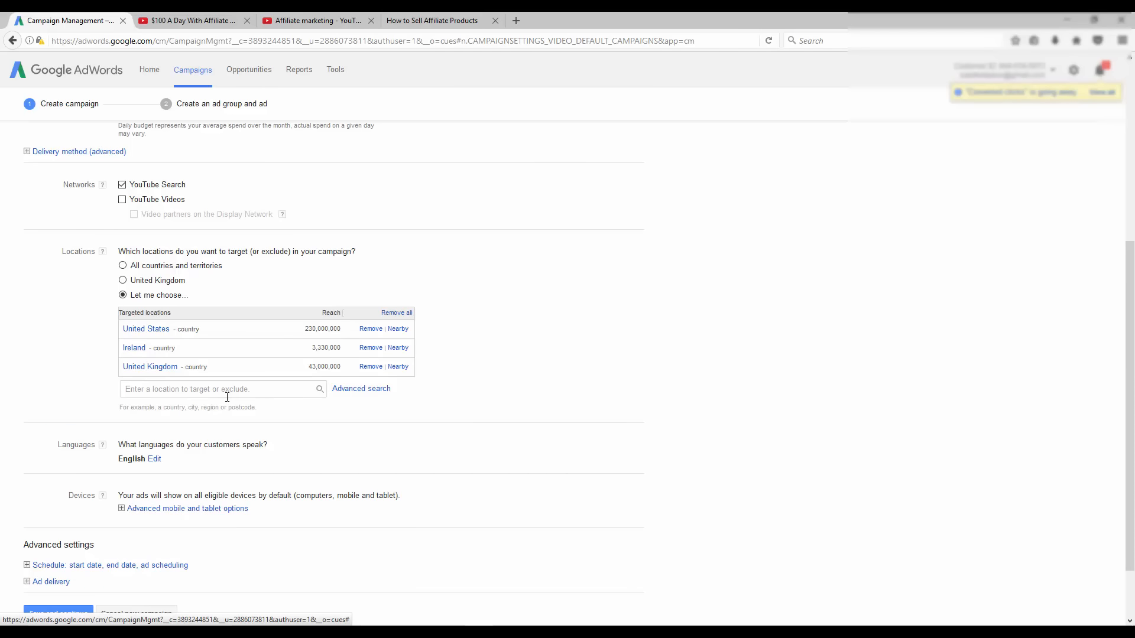
{"action": "type", "text": "can"}
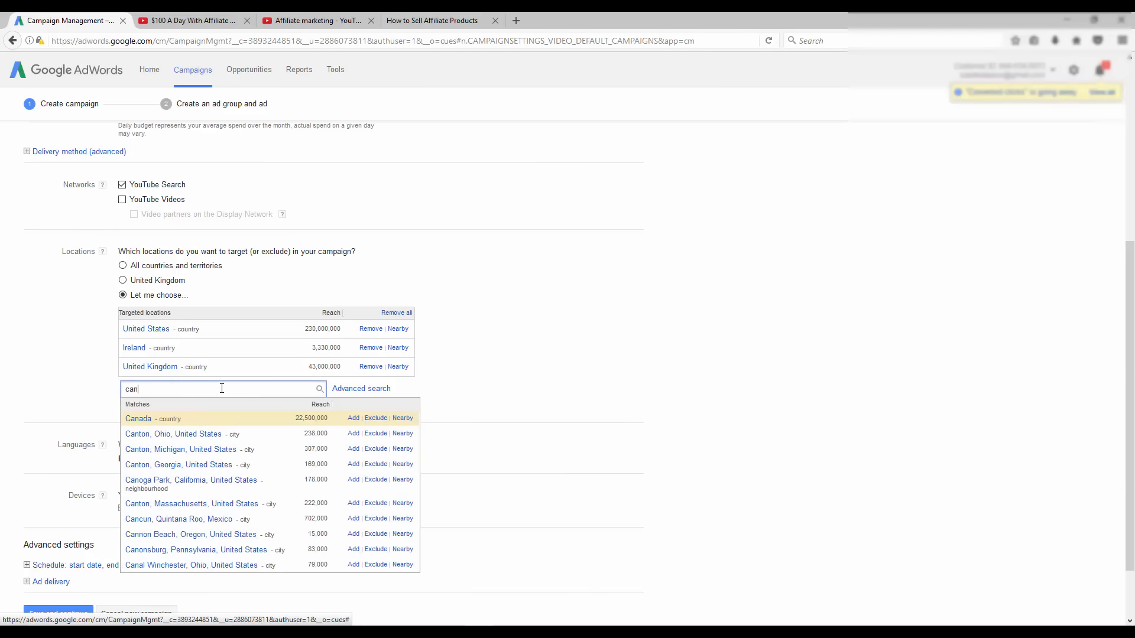
{"action": "left_click", "coordinate": [133, 419]}
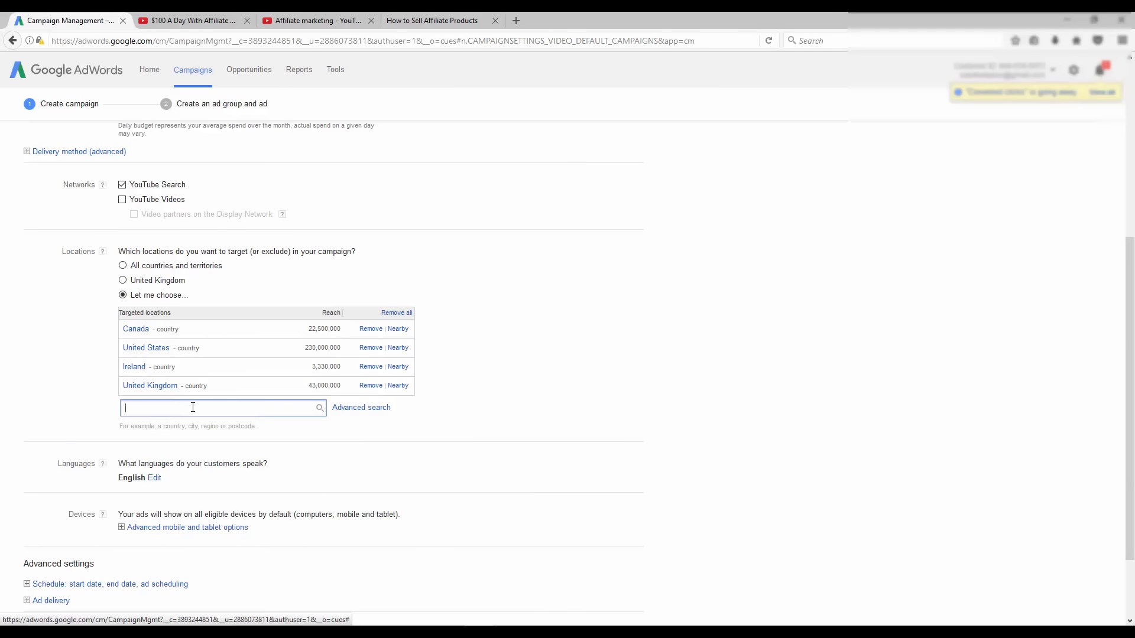
Step: Add the countries Australia and New Zealand to the targeted locations and look over the list
{"action": "type", "text": "aus"}
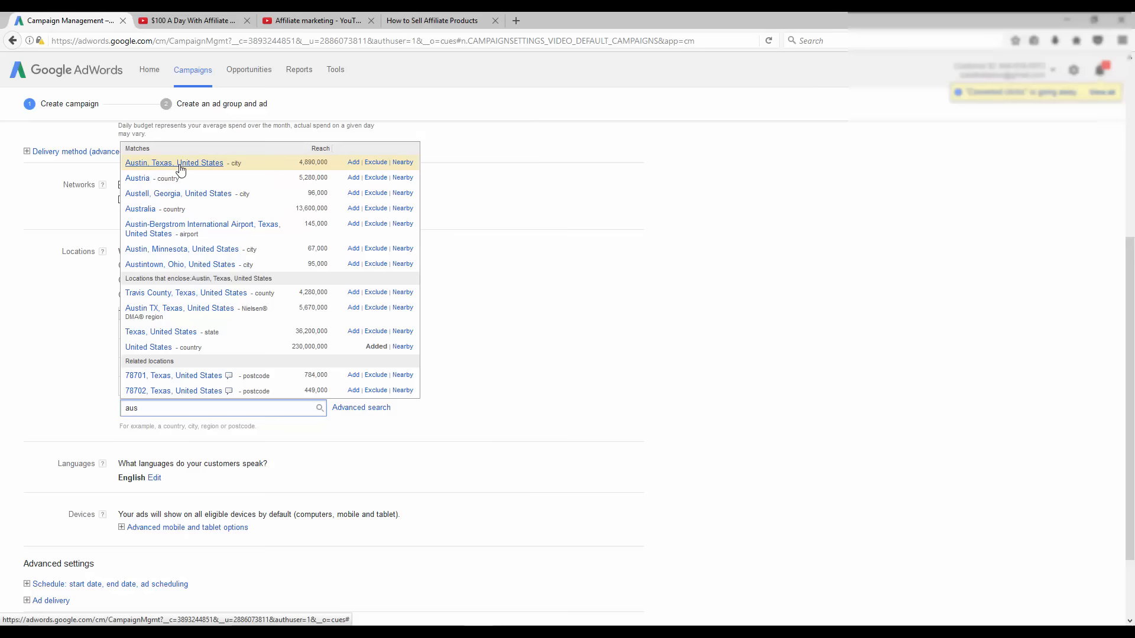
{"action": "left_click", "coordinate": [140, 210]}
{"action": "left_click", "coordinate": [162, 423]}
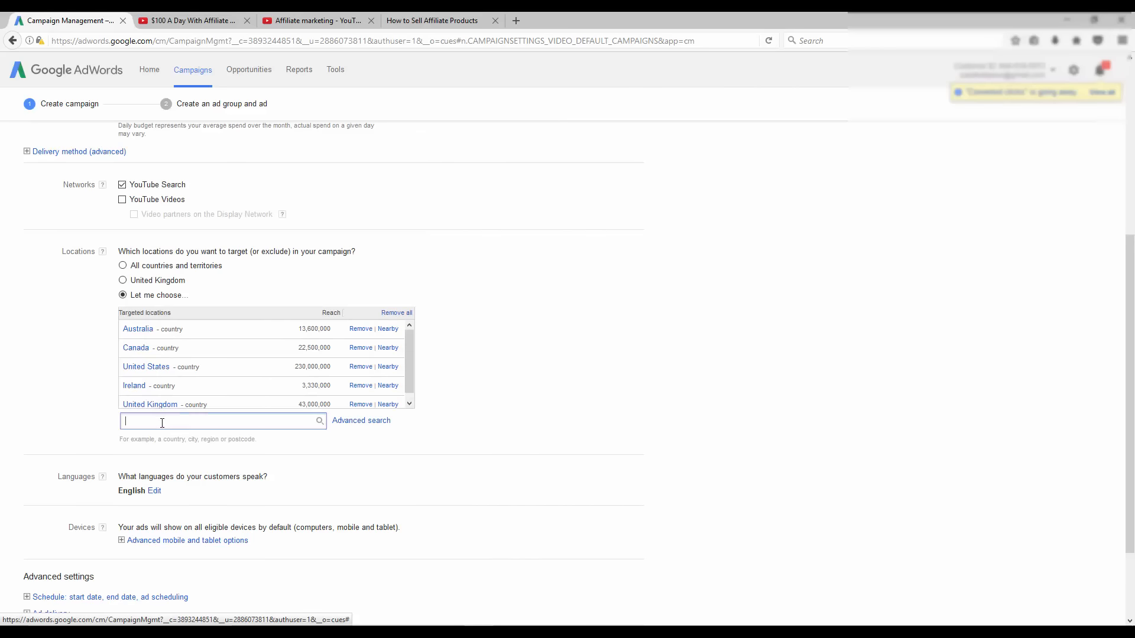
{"action": "type", "text": "new z"}
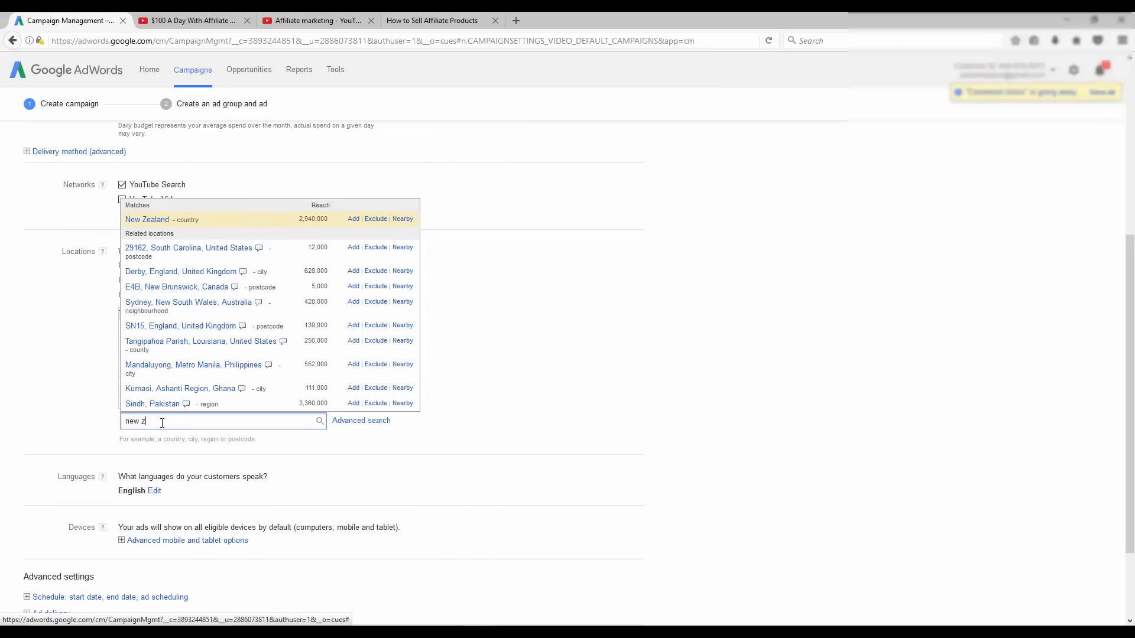
{"action": "right_click", "coordinate": [163, 424]}
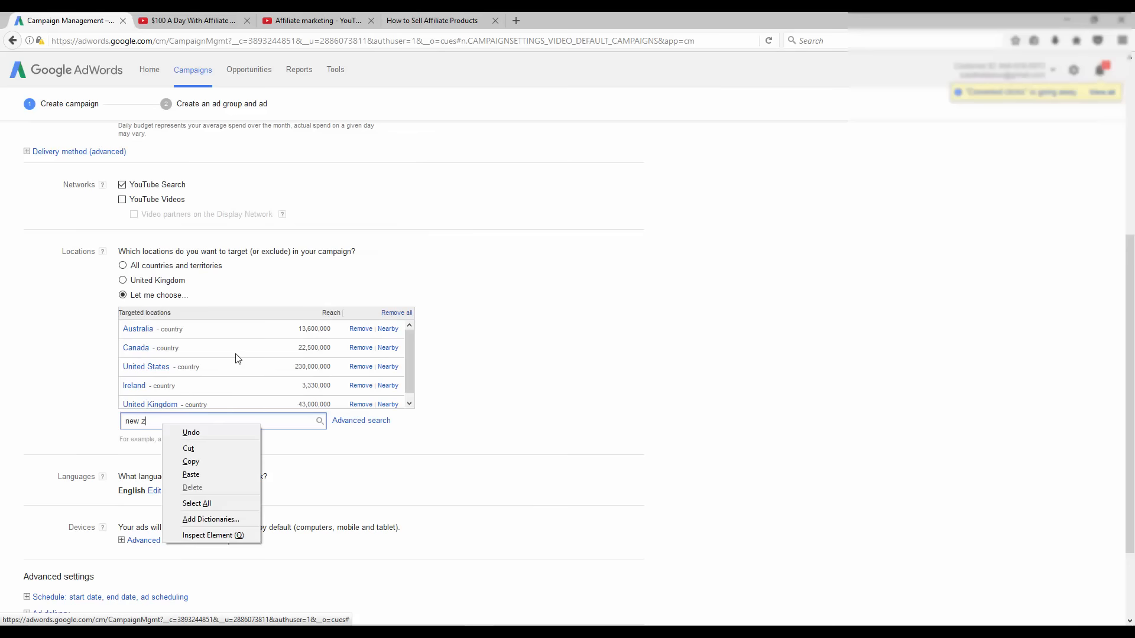
{"action": "left_click", "coordinate": [153, 422]}
{"action": "key", "text": "BackSpace"}
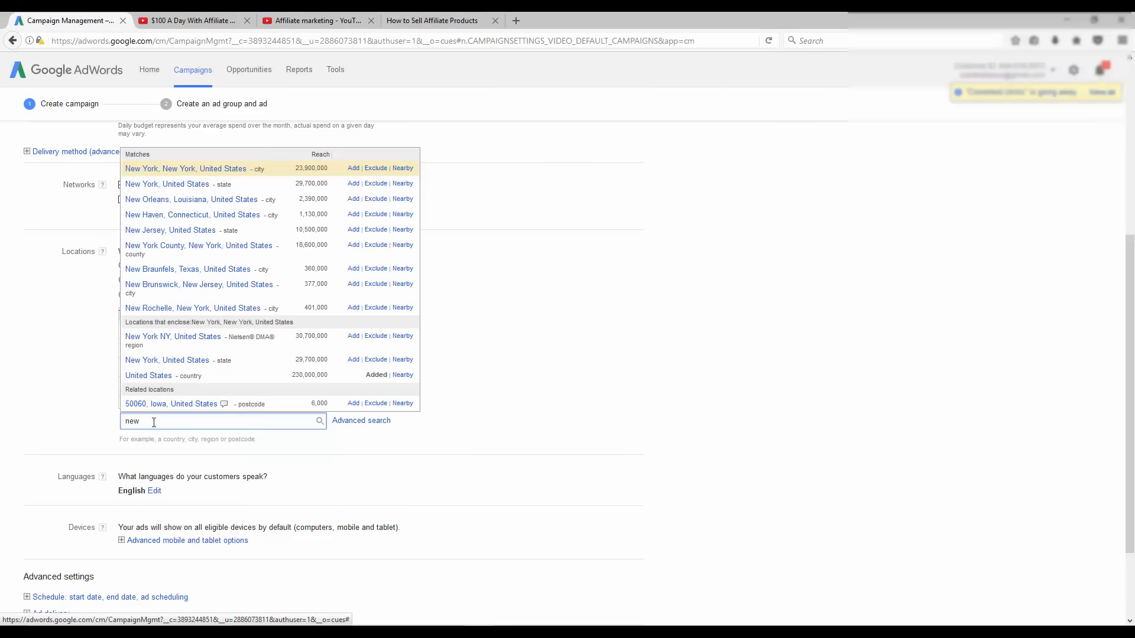
{"action": "type", "text": "z"}
{"action": "left_click", "coordinate": [148, 219]}
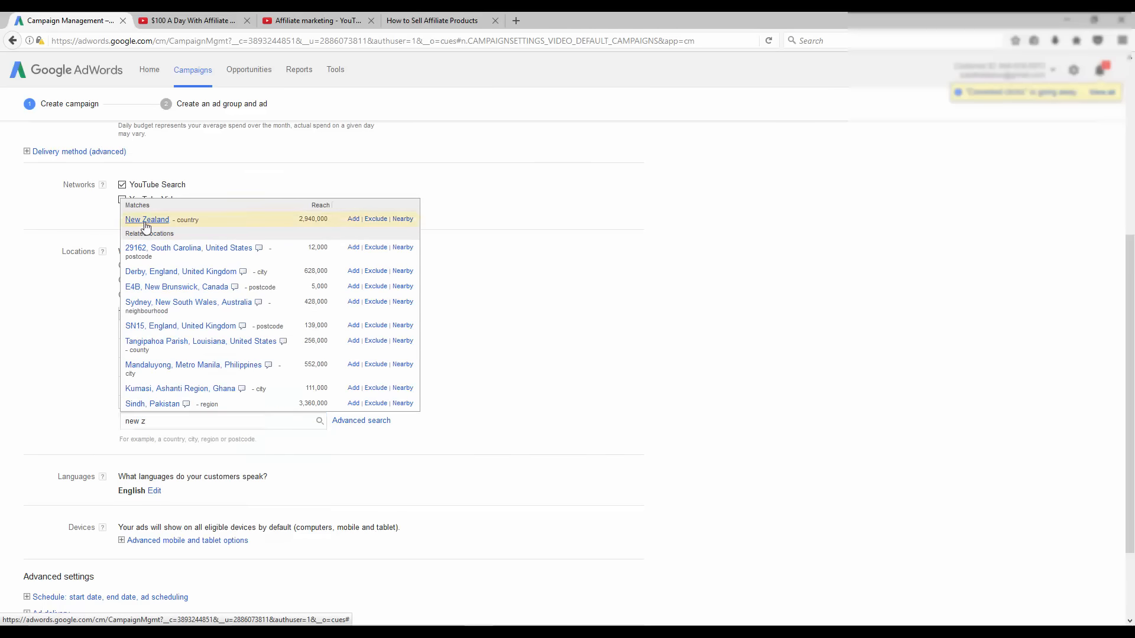
{"action": "mouse_move", "coordinate": [410, 357]}
{"action": "left_mouse_down"}
{"action": "mouse_move", "coordinate": [409, 379]}
{"action": "mouse_move", "coordinate": [415, 359]}
{"action": "left_mouse_up"}
{"action": "scroll", "coordinate": [490, 370], "scroll_direction": "down", "scroll_amount": 2}
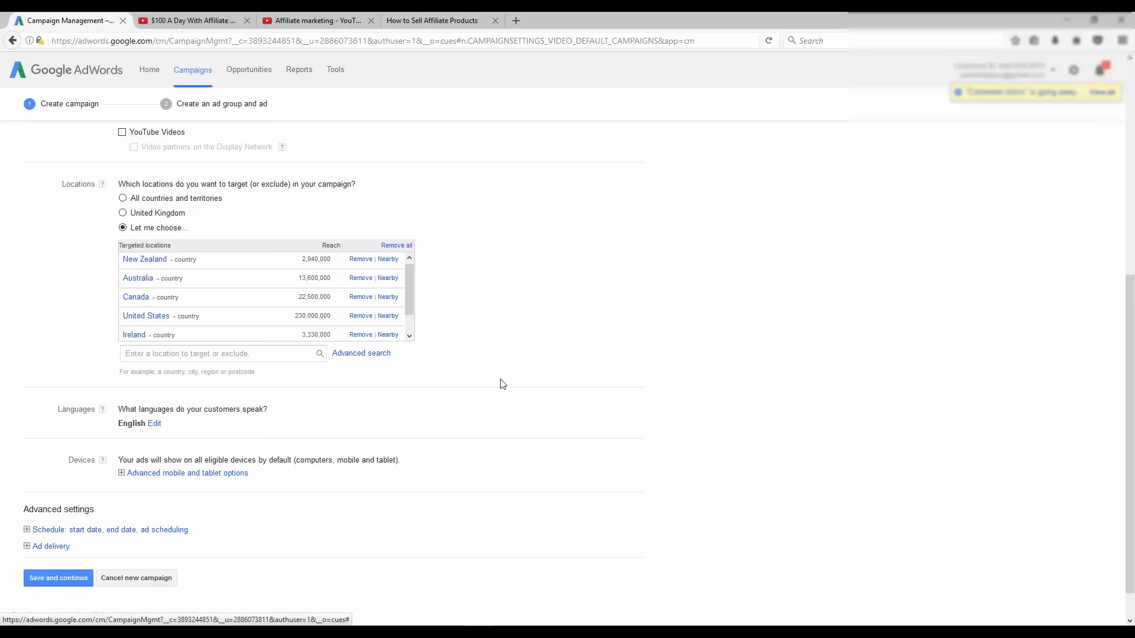
{"action": "mouse_move", "coordinate": [412, 289]}
{"action": "left_mouse_down"}
{"action": "mouse_move", "coordinate": [410, 309]}
{"action": "mouse_move", "coordinate": [412, 285]}
{"action": "left_mouse_up"}
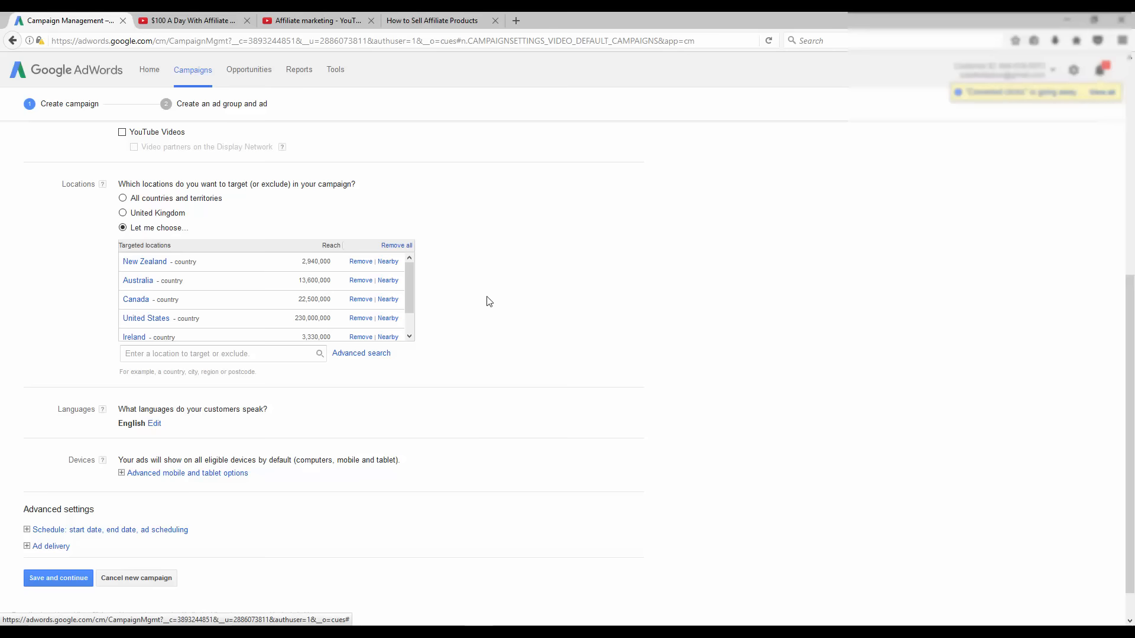
Step: Expand the advanced mobile and tablet options and set the mobile bid adjustment to decrease by 20%
{"action": "scroll", "coordinate": [513, 355], "scroll_direction": "down", "scroll_amount": 1}
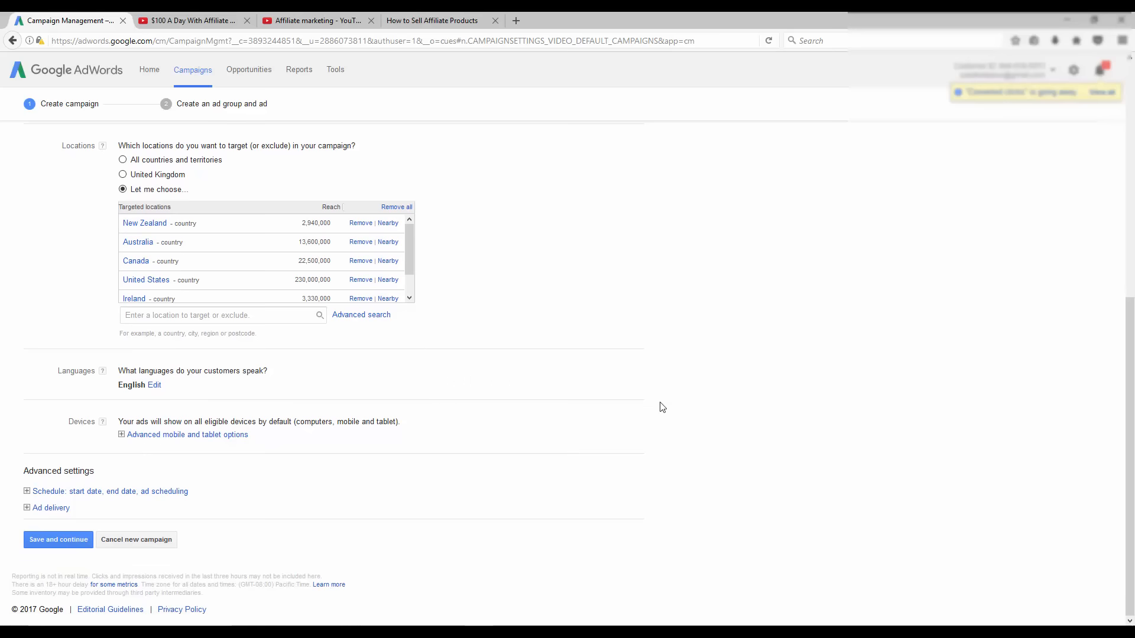
{"action": "left_click", "coordinate": [149, 440]}
{"action": "scroll", "coordinate": [547, 413], "scroll_direction": "down", "scroll_amount": 2}
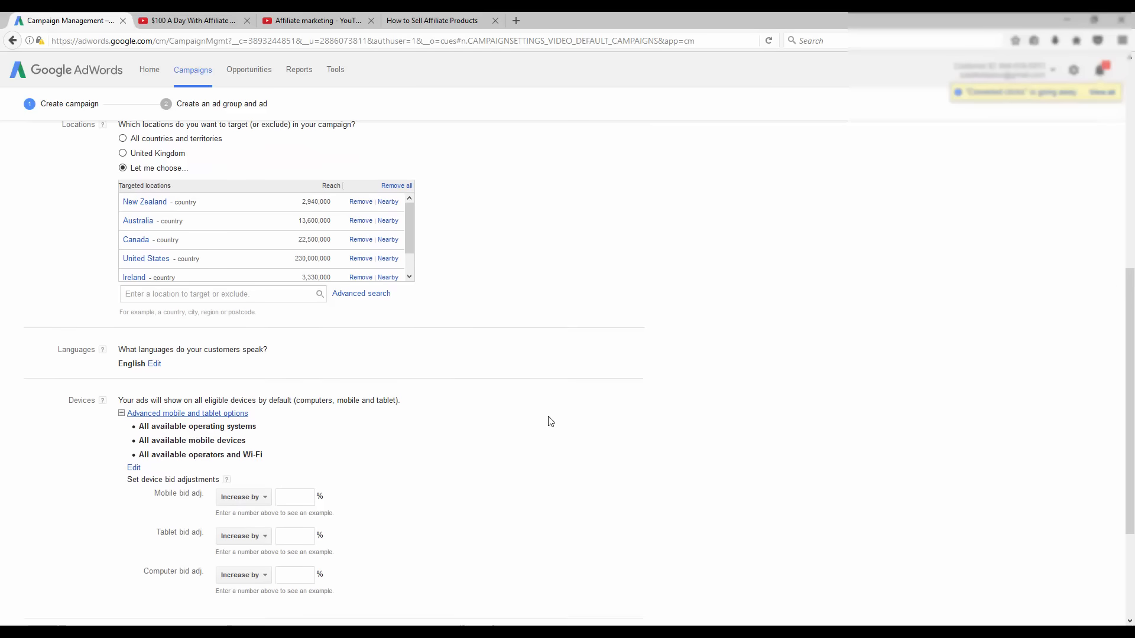
{"action": "scroll", "coordinate": [547, 394], "scroll_direction": "down", "scroll_amount": 2}
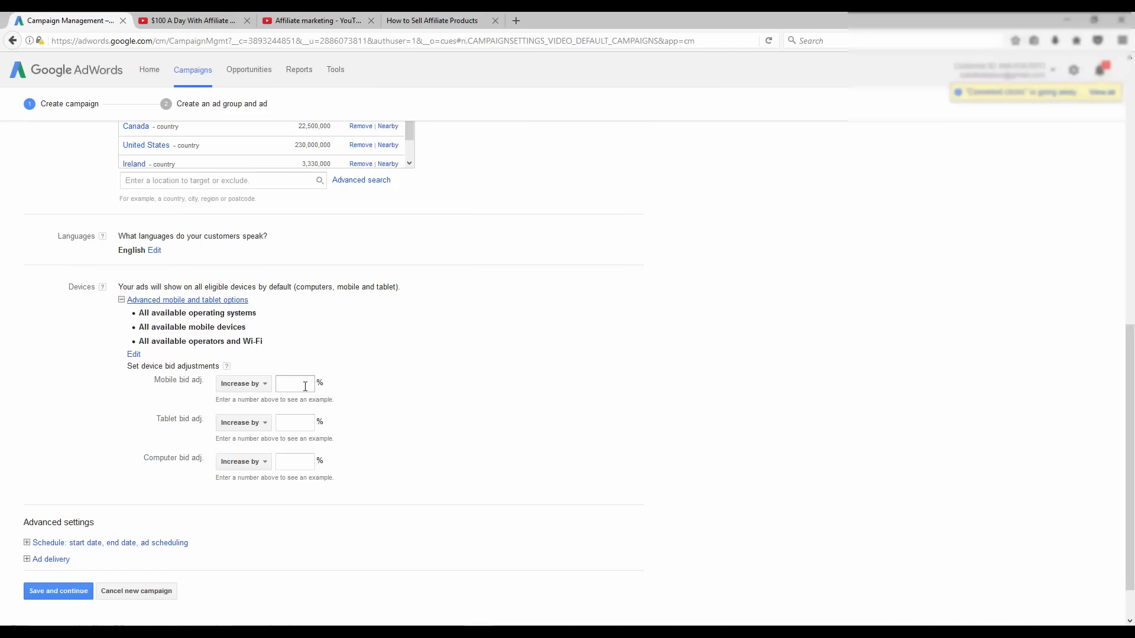
{"action": "left_click", "coordinate": [262, 384]}
{"action": "left_click", "coordinate": [257, 418]}
{"action": "left_click", "coordinate": [288, 389]}
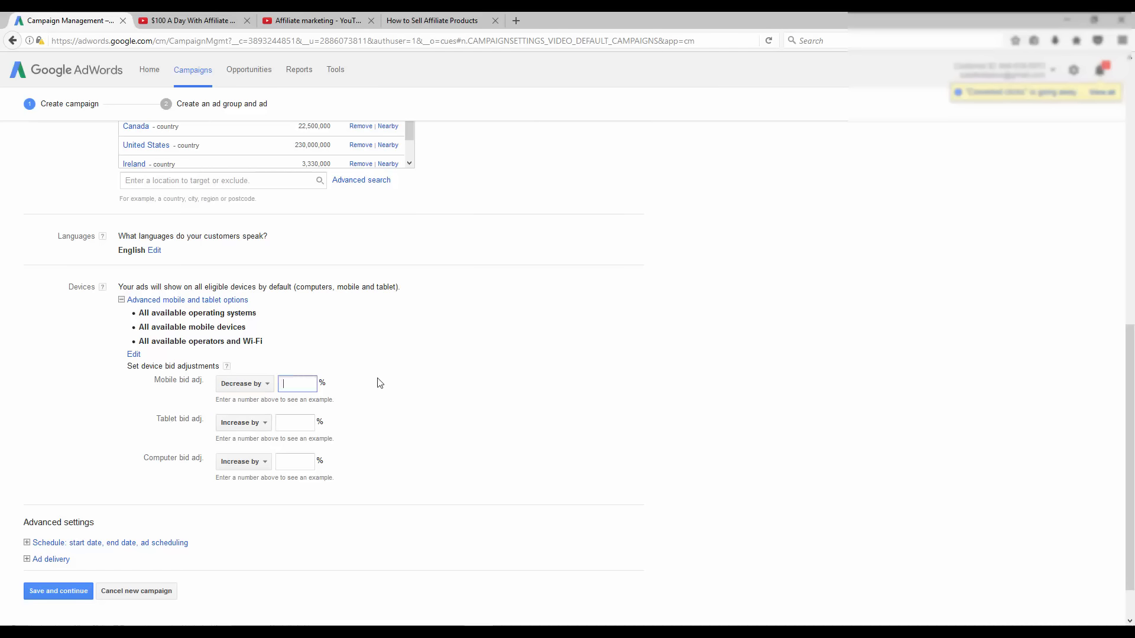
{"action": "type", "text": "20"}
{"action": "left_click", "coordinate": [443, 388]}
Step: Clear the percentage from the mobile bid adjustment
{"action": "double_click", "coordinate": [289, 390]}
{"action": "key", "text": "BackSpace"}
{"action": "left_click", "coordinate": [440, 334]}
{"action": "scroll", "coordinate": [444, 392], "scroll_direction": "up", "scroll_amount": 2}
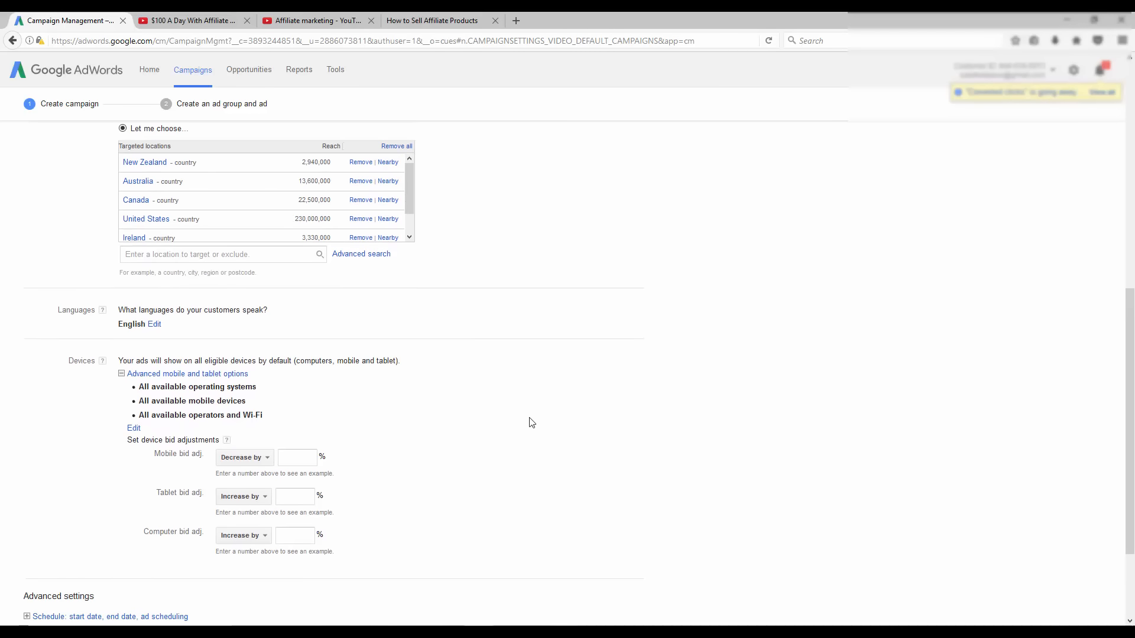
{"action": "scroll", "coordinate": [562, 421], "scroll_direction": "up", "scroll_amount": 2}
Step: Cap ad delivery at 20 impressions per day for this campaign, and save the campaign settings to continue
{"action": "scroll", "coordinate": [537, 398], "scroll_direction": "down", "scroll_amount": 5}
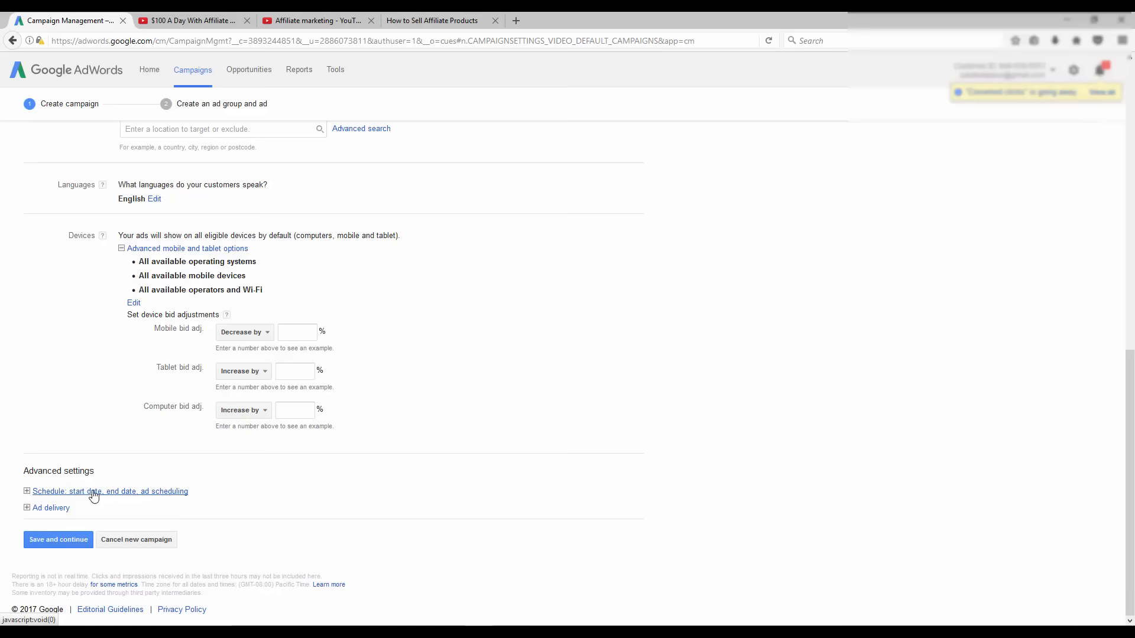
{"action": "left_click", "coordinate": [59, 509]}
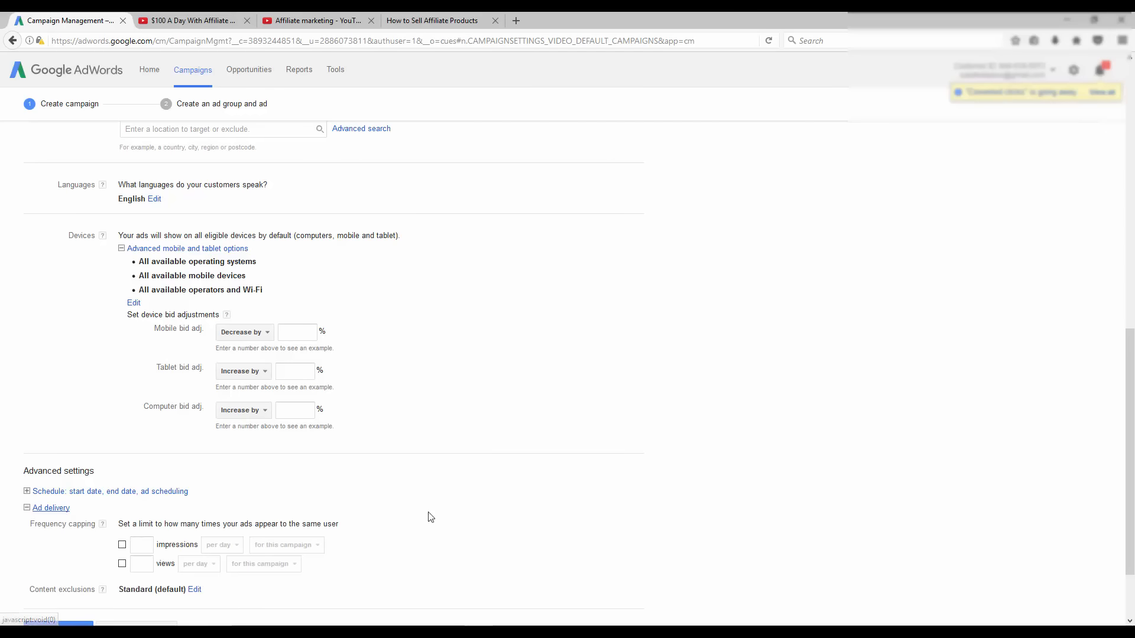
{"action": "scroll", "coordinate": [430, 516], "scroll_direction": "down", "scroll_amount": 3}
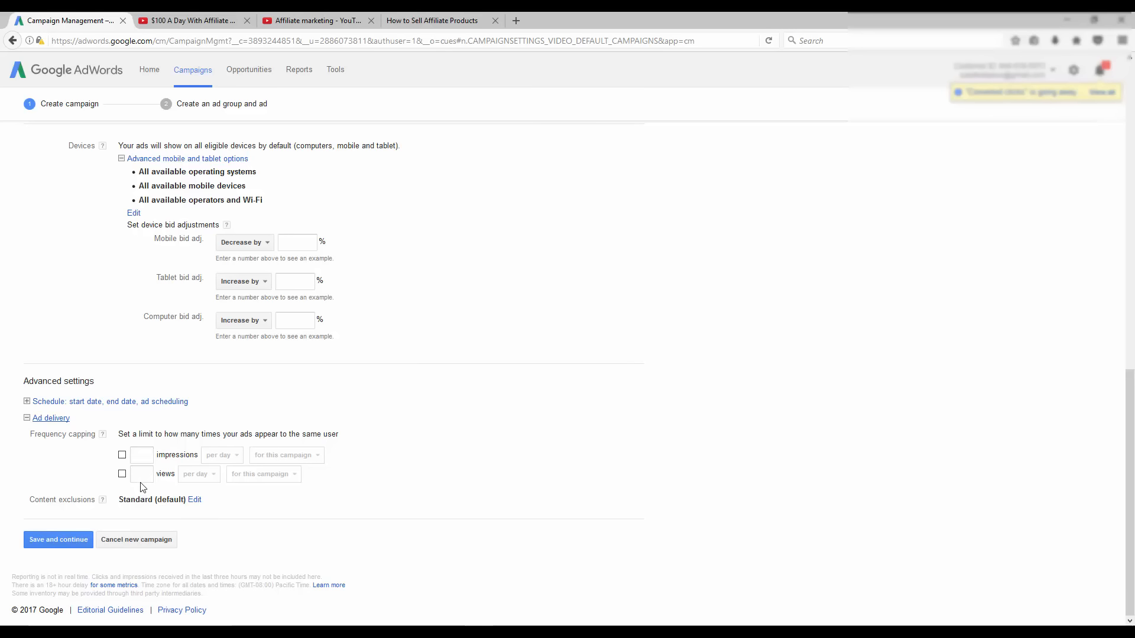
{"action": "left_click", "coordinate": [122, 455]}
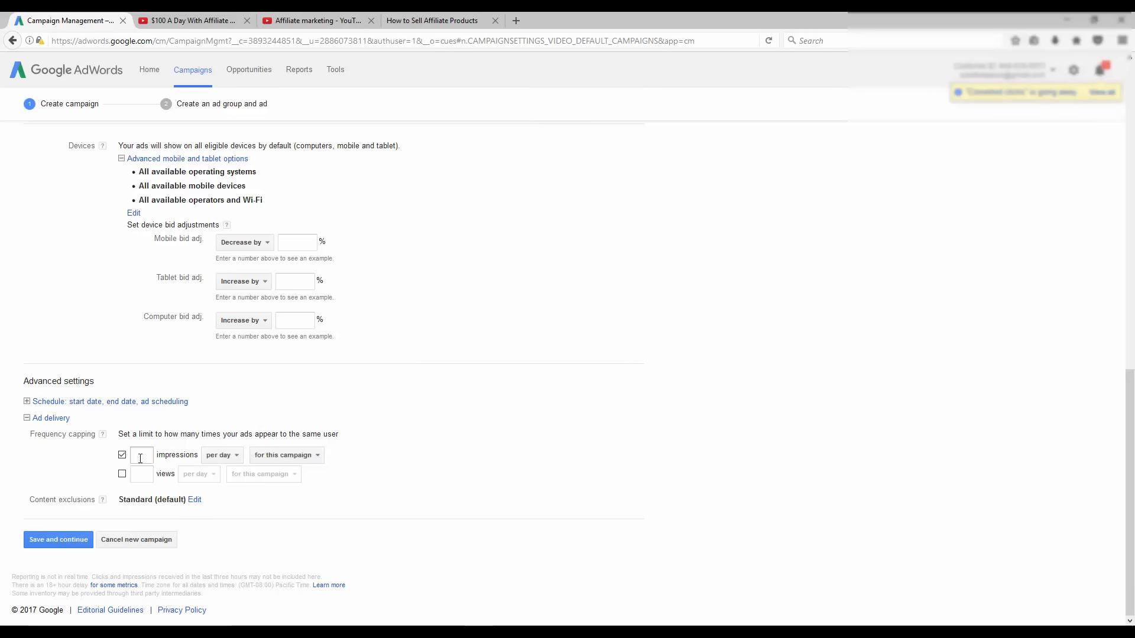
{"action": "type", "text": "20"}
{"action": "left_click", "coordinate": [358, 437]}
{"action": "left_click", "coordinate": [144, 463]}
{"action": "left_click", "coordinate": [146, 459]}
{"action": "left_click", "coordinate": [54, 540]}
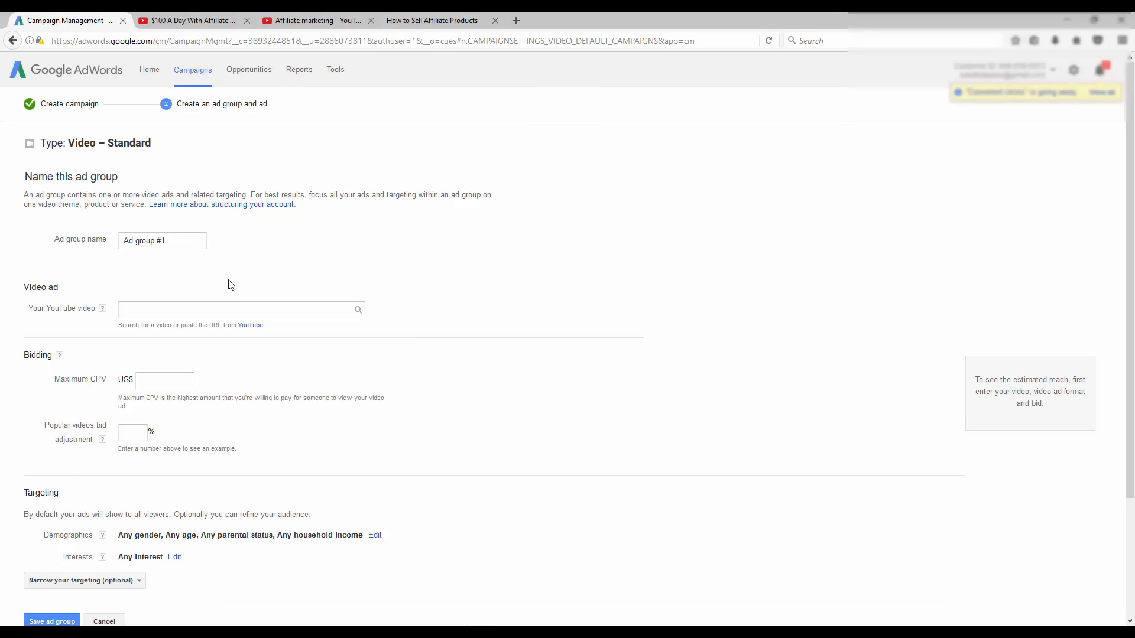
Step: Name the ad group "Keywords"
{"action": "left_click", "coordinate": [182, 245]}
{"action": "type", "text": "Keywords"}
{"action": "left_click", "coordinate": [453, 272]}
Step: Add the YouTube video "$100 A Day With Affiliate Marketing" to the ad group and set its format to Video discovery ad
{"action": "scroll", "coordinate": [378, 278], "scroll_direction": "down", "scroll_amount": 1}
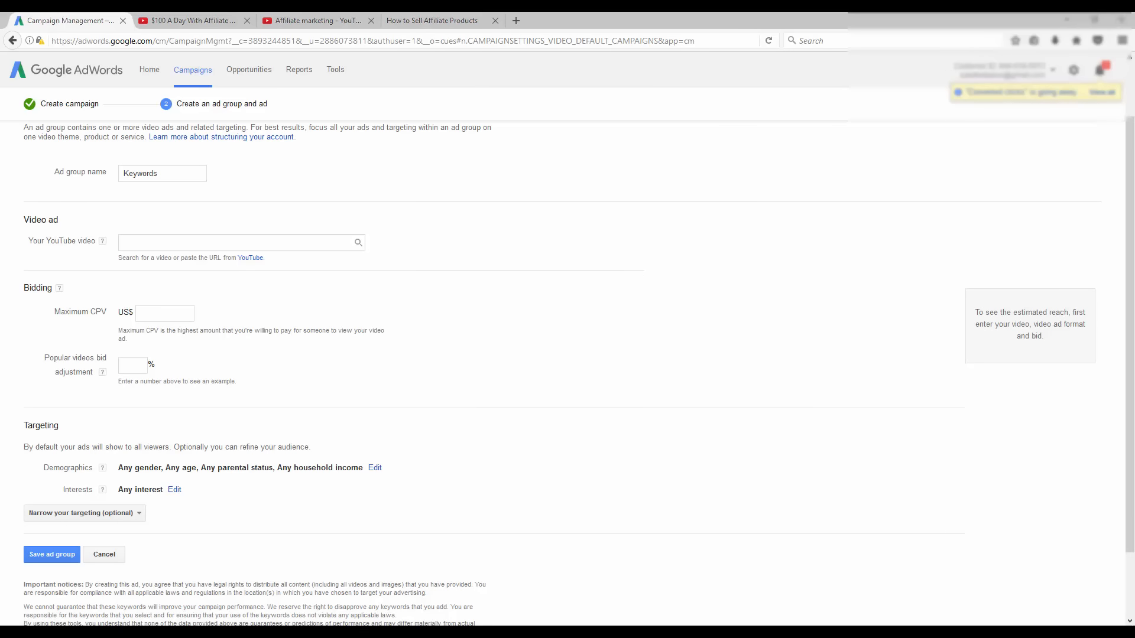
{"action": "left_click", "coordinate": [139, 246]}
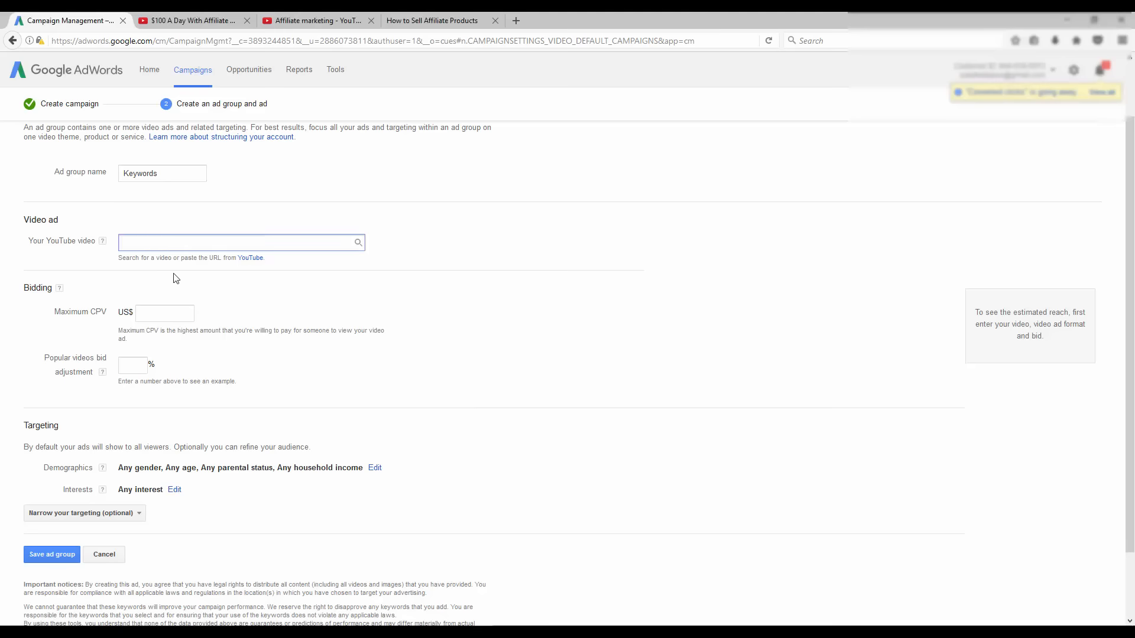
{"action": "key", "text": "ctrl+v"}
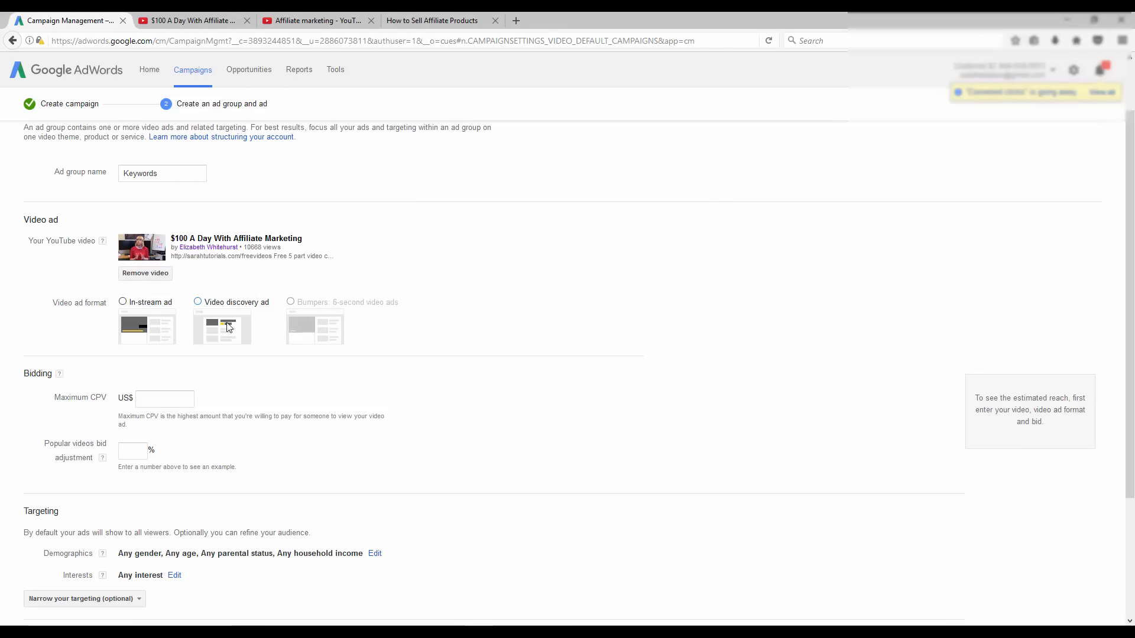
{"action": "scroll", "coordinate": [355, 349], "scroll_direction": "down", "scroll_amount": 2}
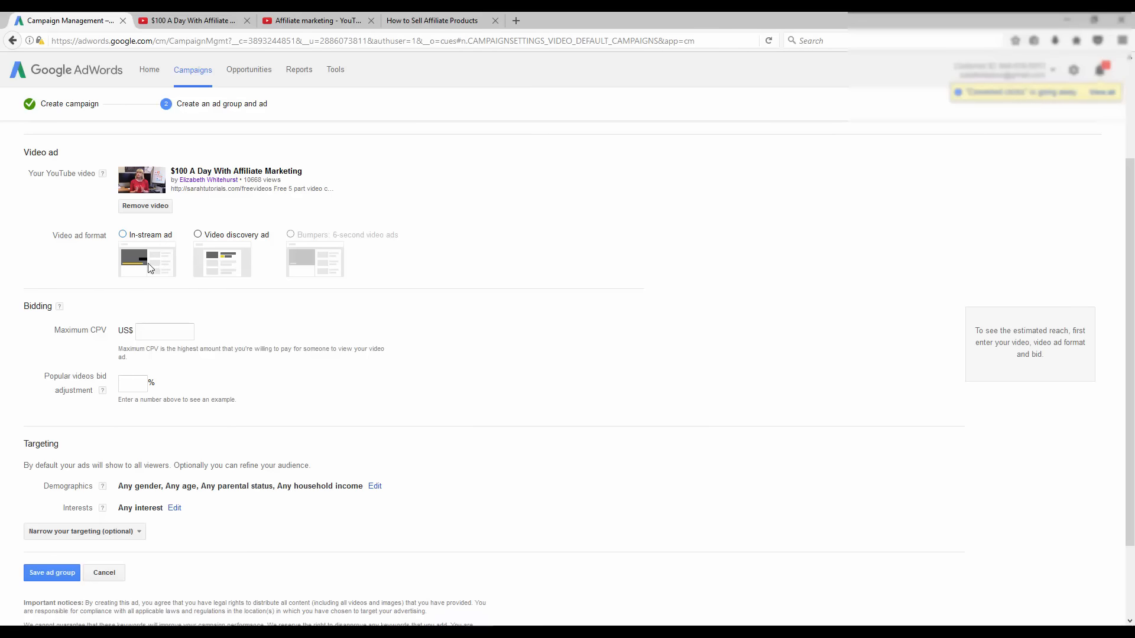
{"action": "left_click", "coordinate": [199, 235]}
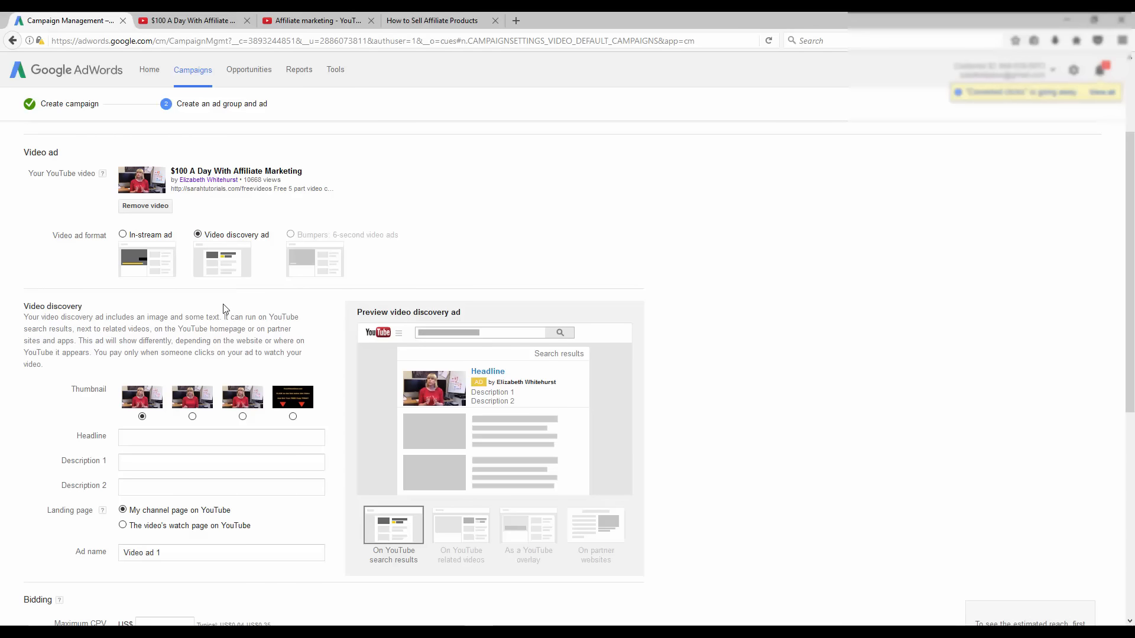
{"action": "scroll", "coordinate": [225, 304], "scroll_direction": "down", "scroll_amount": 2}
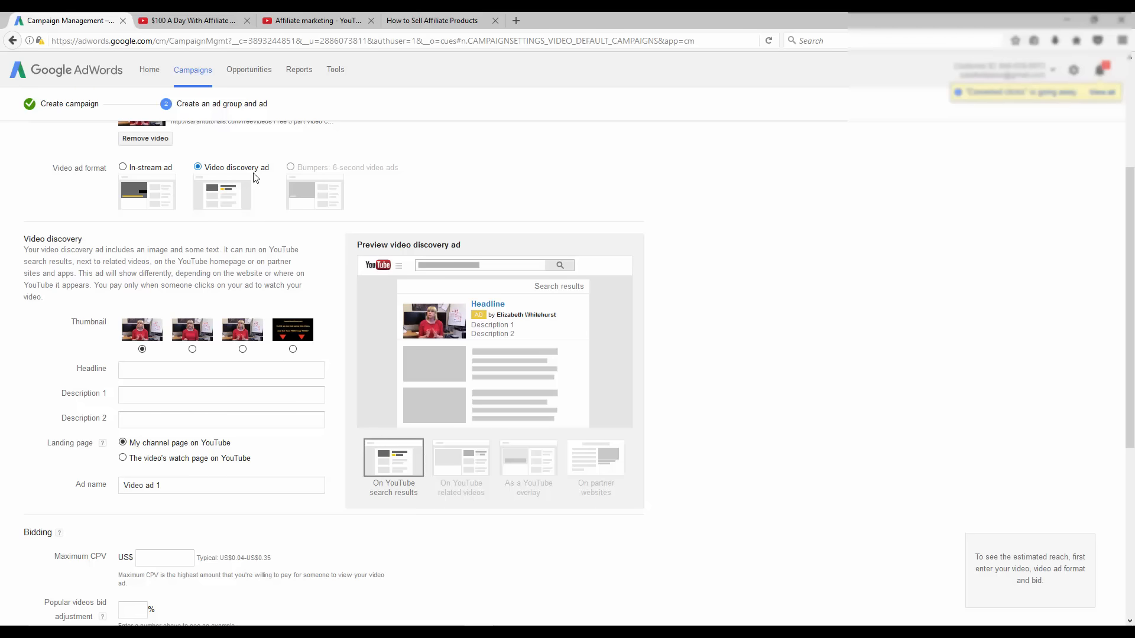
Step: Set the video discovery ad's headline to "Affiliate 101"
{"action": "scroll", "coordinate": [254, 228], "scroll_direction": "down", "scroll_amount": 1}
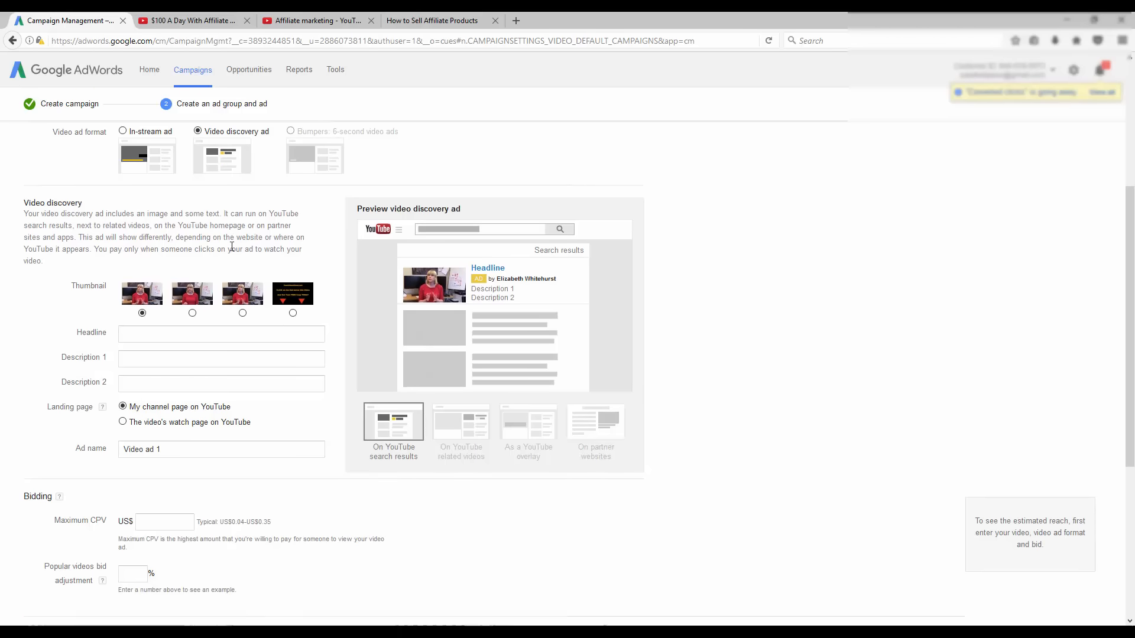
{"action": "scroll", "coordinate": [232, 247], "scroll_direction": "down", "scroll_amount": 3}
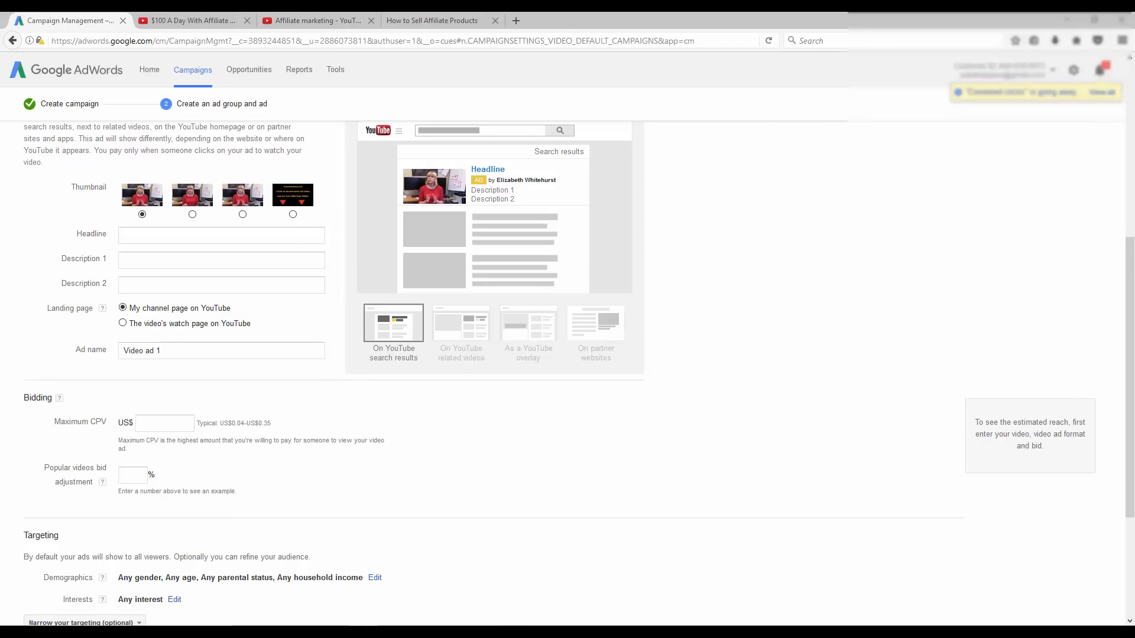
{"action": "left_click", "coordinate": [150, 235]}
{"action": "type", "text": "Affiliate 101"}
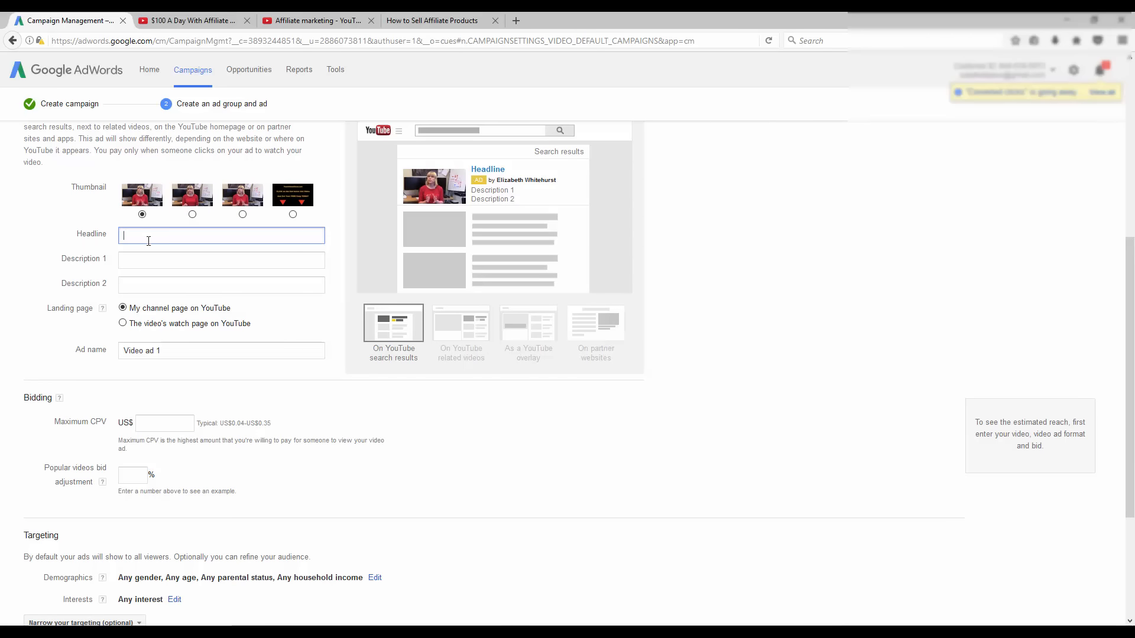
{"action": "left_click", "coordinate": [886, 264]}
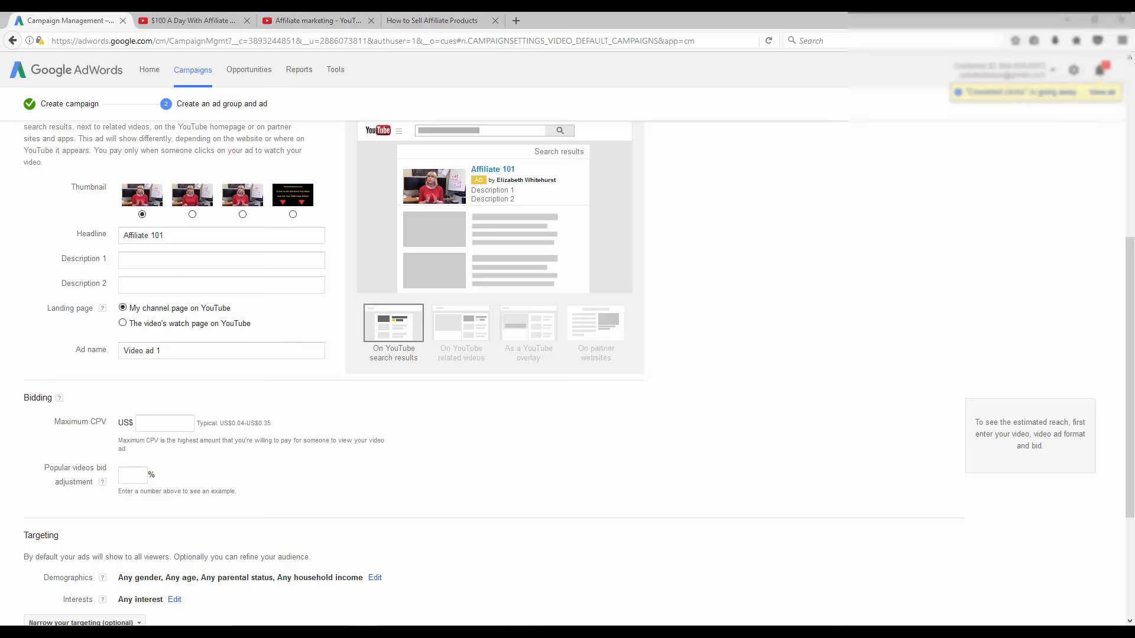
Step: Enter "Get my free five part video course" as the ad's first description line, cutting the excess text about selling affiliate products
{"action": "left_click", "coordinate": [163, 262]}
{"action": "type", "text": "Get my free five part video course how to sell affiliate products"}
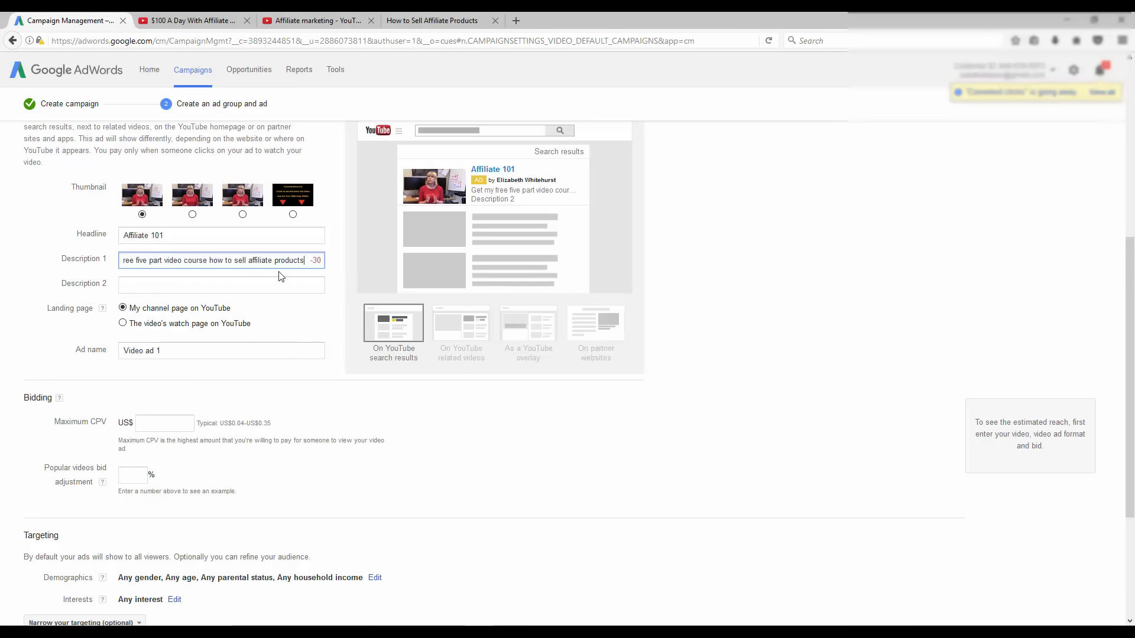
{"action": "left_click_drag", "start_coordinate": [146, 264], "coordinate": [67, 258]}
{"action": "left_click", "coordinate": [173, 264]}
{"action": "left_click_drag", "start_coordinate": [241, 260], "coordinate": [337, 263]}
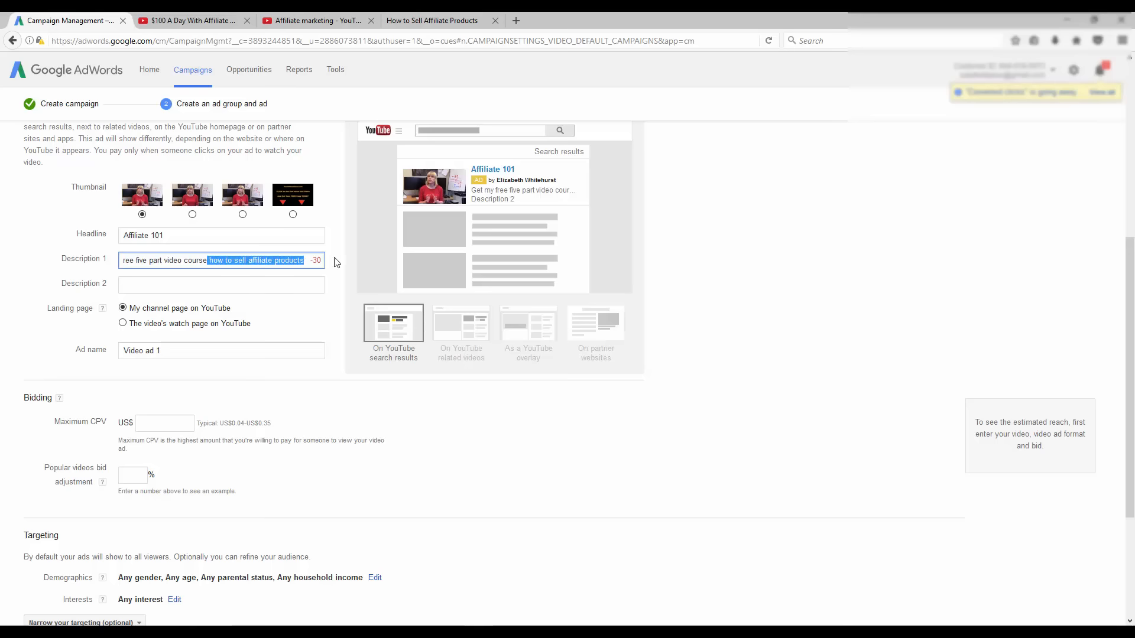
{"action": "key", "text": "ctrl+x"}
Step: Set the second description line to "How to sell affiliate products." and use the video's watch page on YouTube as the landing page
{"action": "left_click", "coordinate": [219, 286]}
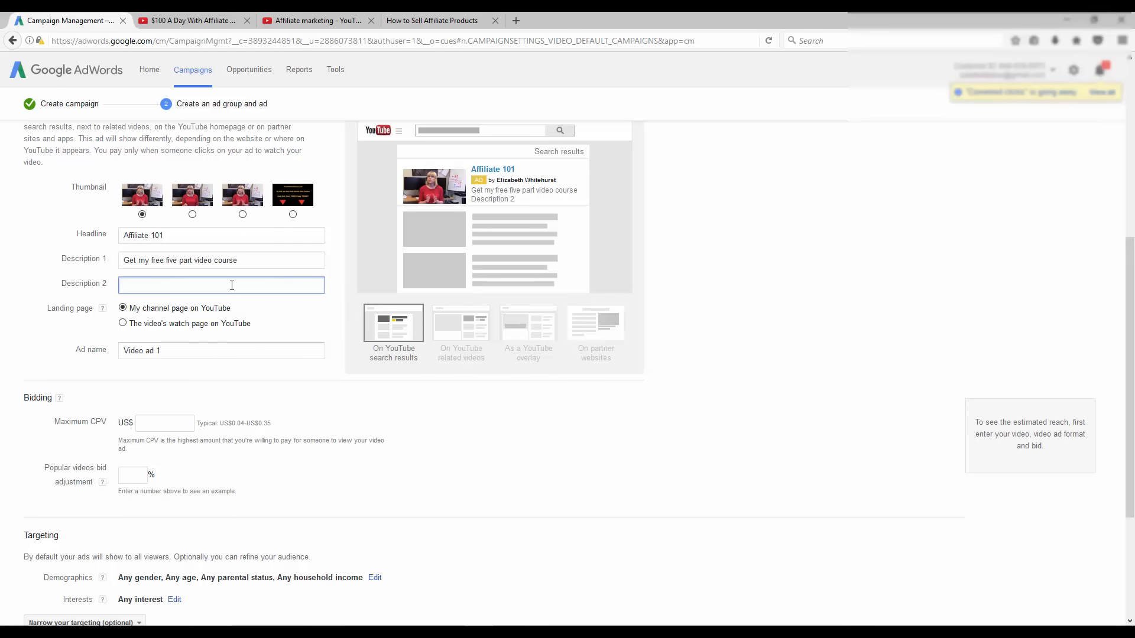
{"action": "key", "text": "ctrl+v"}
{"action": "key", "text": "Home"}
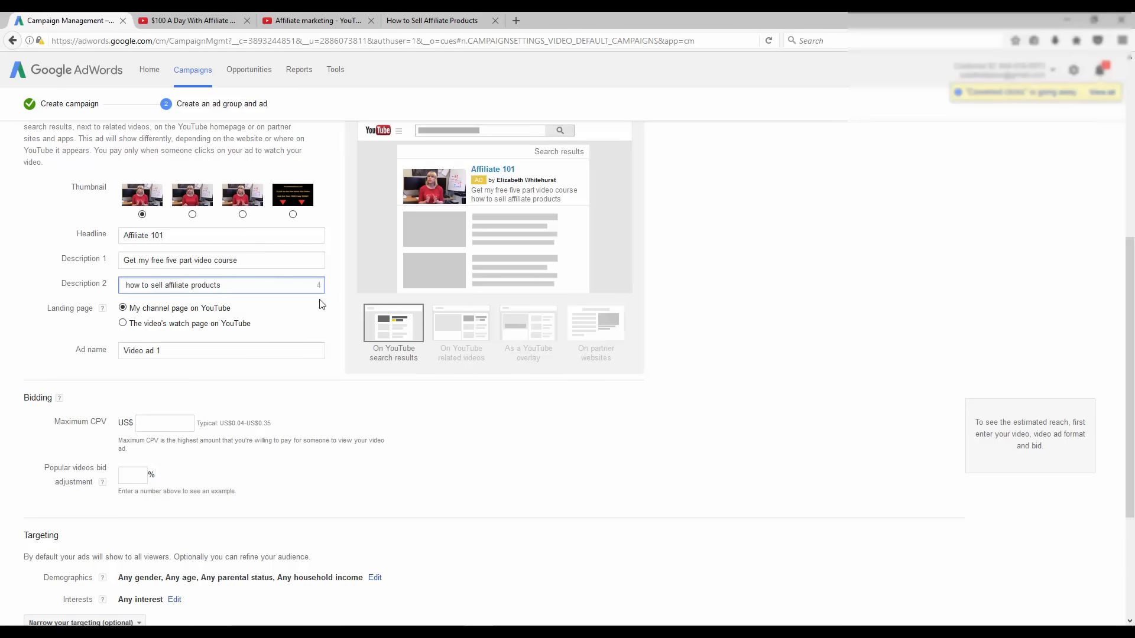
{"action": "key", "text": "Delete"}
{"action": "key", "text": "Delete"}
{"action": "type", "text": "H"}
{"action": "left_click", "coordinate": [675, 292]}
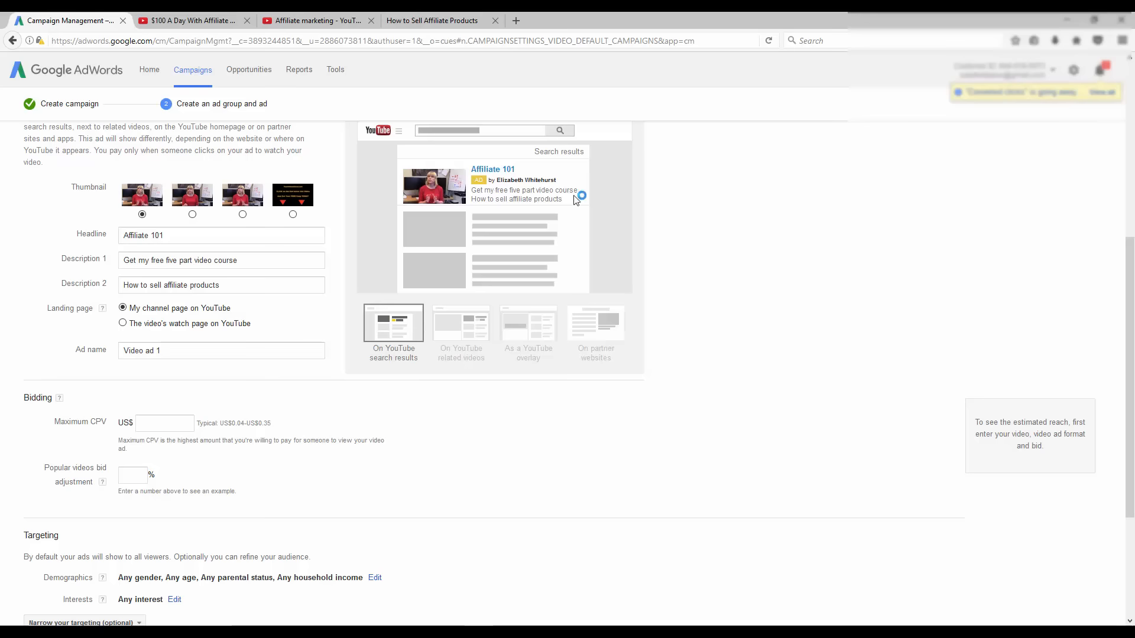
{"action": "left_click", "coordinate": [280, 285]}
{"action": "type", "text": "."}
{"action": "left_click", "coordinate": [770, 291]}
{"action": "left_click", "coordinate": [150, 324]}
Step: Set the ad group's maximum CPV bid to US$0.15
{"action": "scroll", "coordinate": [705, 339], "scroll_direction": "down", "scroll_amount": 2}
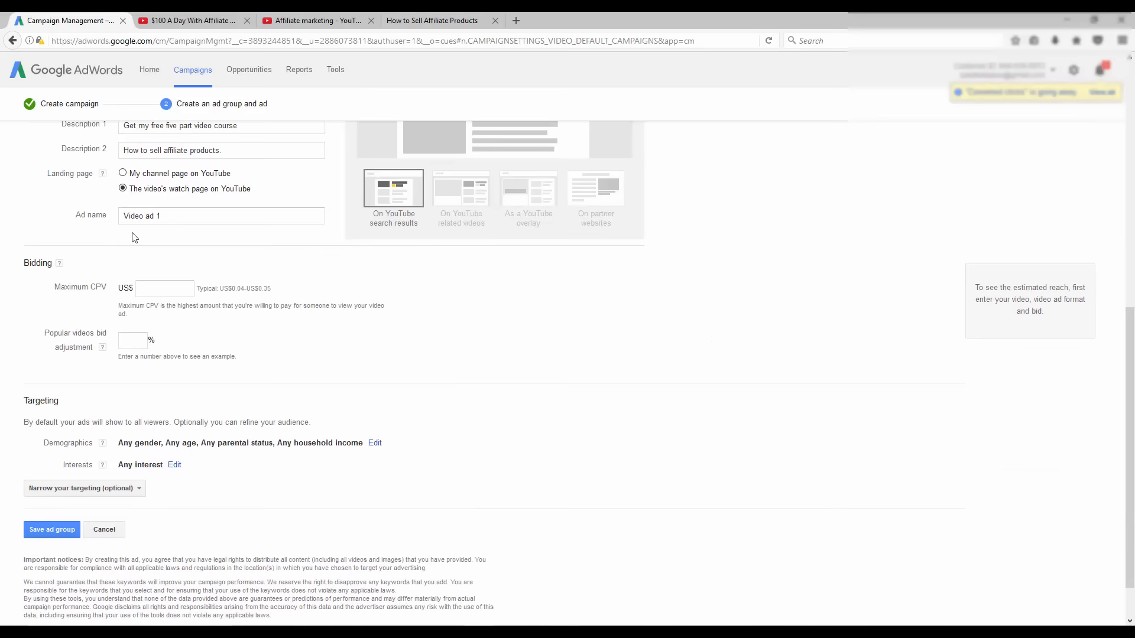
{"action": "scroll", "coordinate": [187, 268], "scroll_direction": "down", "scroll_amount": 1}
{"action": "left_click", "coordinate": [170, 236]}
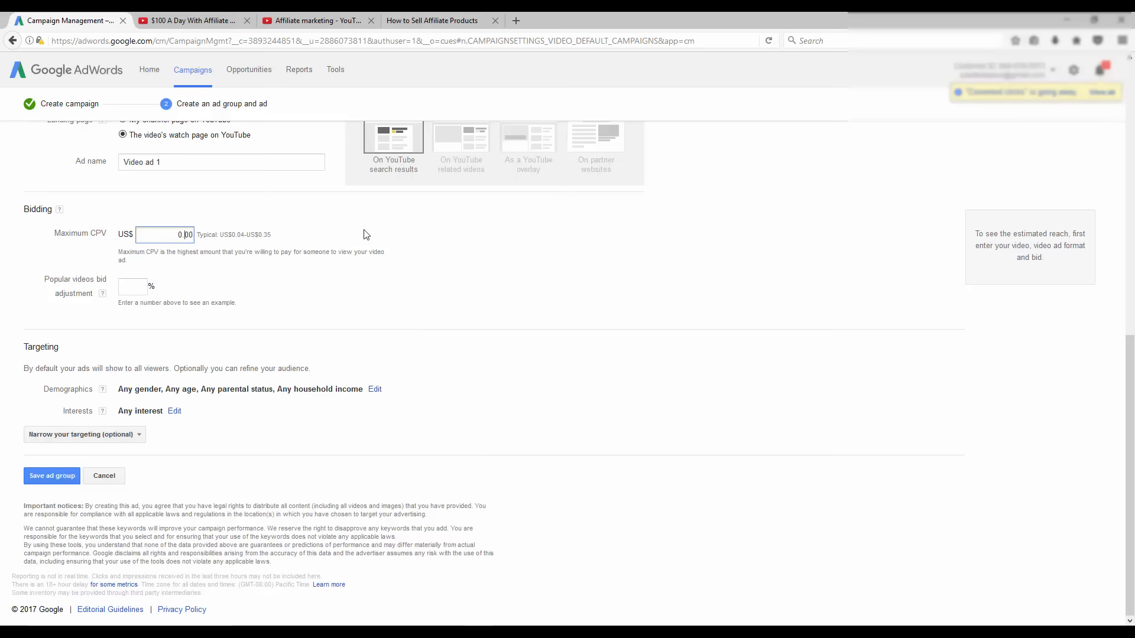
{"action": "key", "text": "Delete"}
{"action": "key", "text": "Delete"}
{"action": "type", "text": "15"}
{"action": "left_click", "coordinate": [357, 229]}
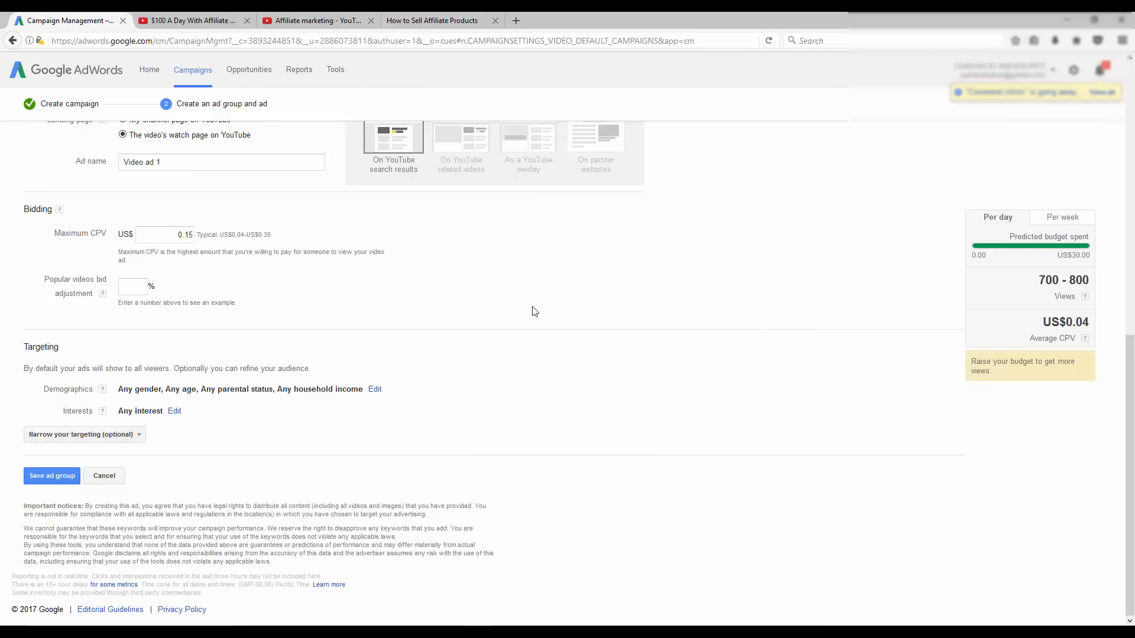
Step: Raise the maximum CPV bid to US$0.20
{"action": "left_click", "coordinate": [190, 234]}
{"action": "key", "text": "BackSpace"}
{"action": "type", "text": "20"}
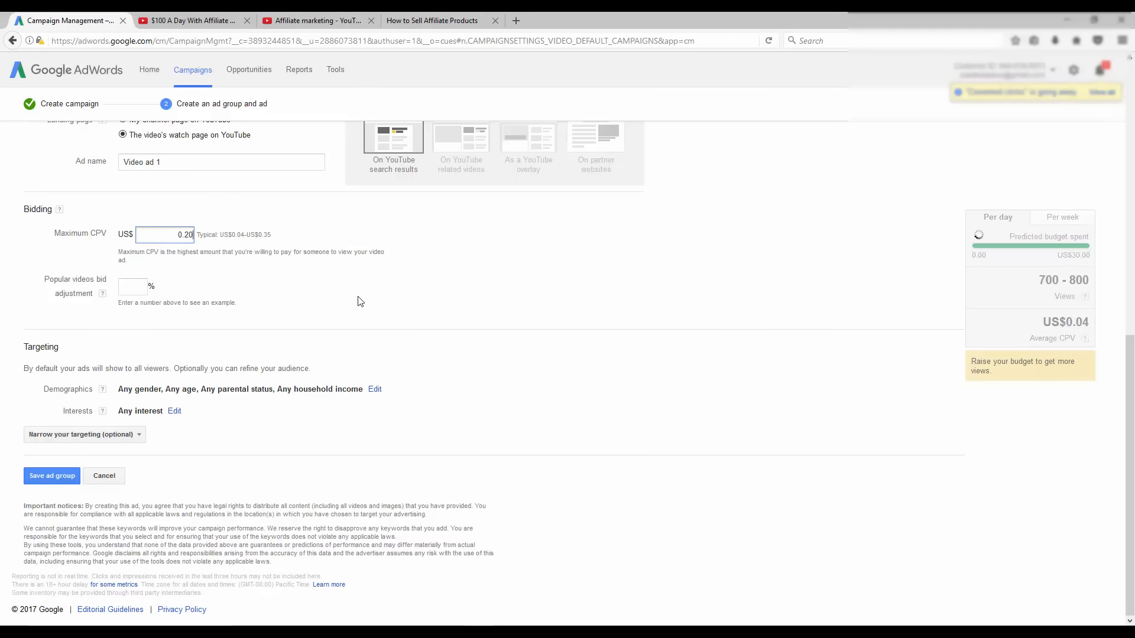
{"action": "left_click", "coordinate": [360, 301]}
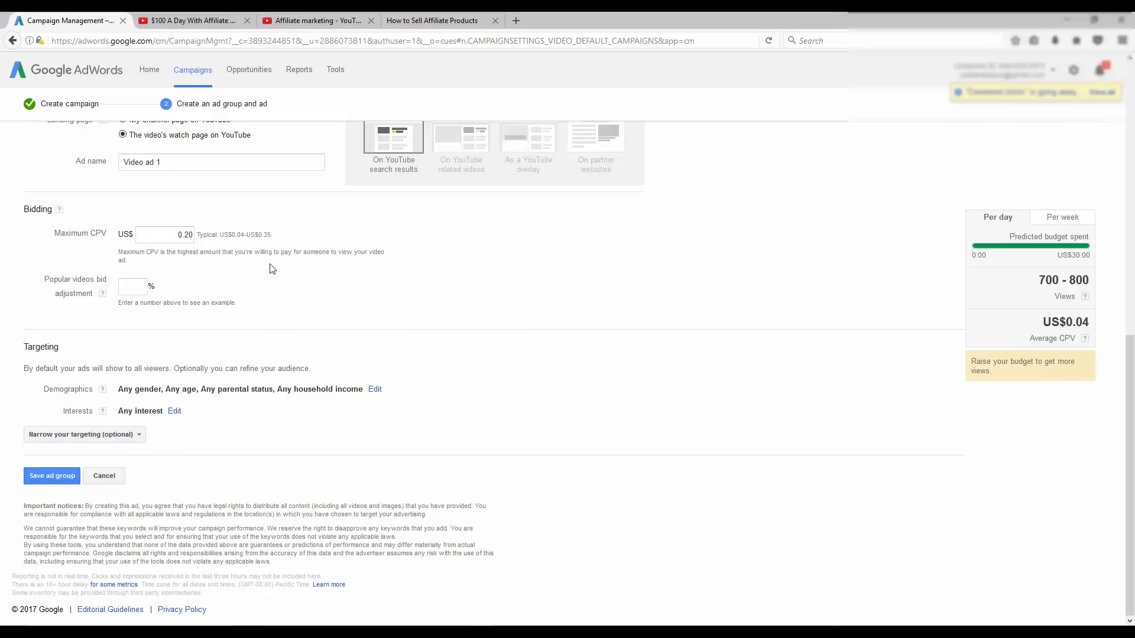
Step: Exclude the 18 - 24 and 25 - 34 age groups from the ad group's demographic targeting
{"action": "scroll", "coordinate": [284, 271], "scroll_direction": "up", "scroll_amount": 3}
{"action": "scroll", "coordinate": [447, 247], "scroll_direction": "up", "scroll_amount": 1}
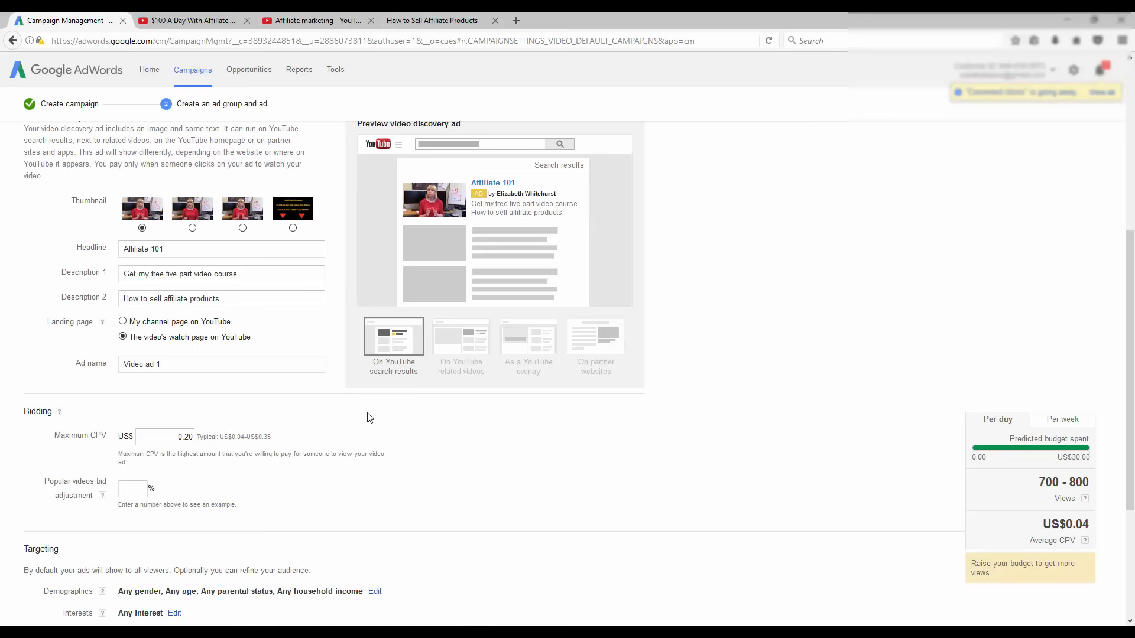
{"action": "scroll", "coordinate": [431, 423], "scroll_direction": "down", "scroll_amount": 2}
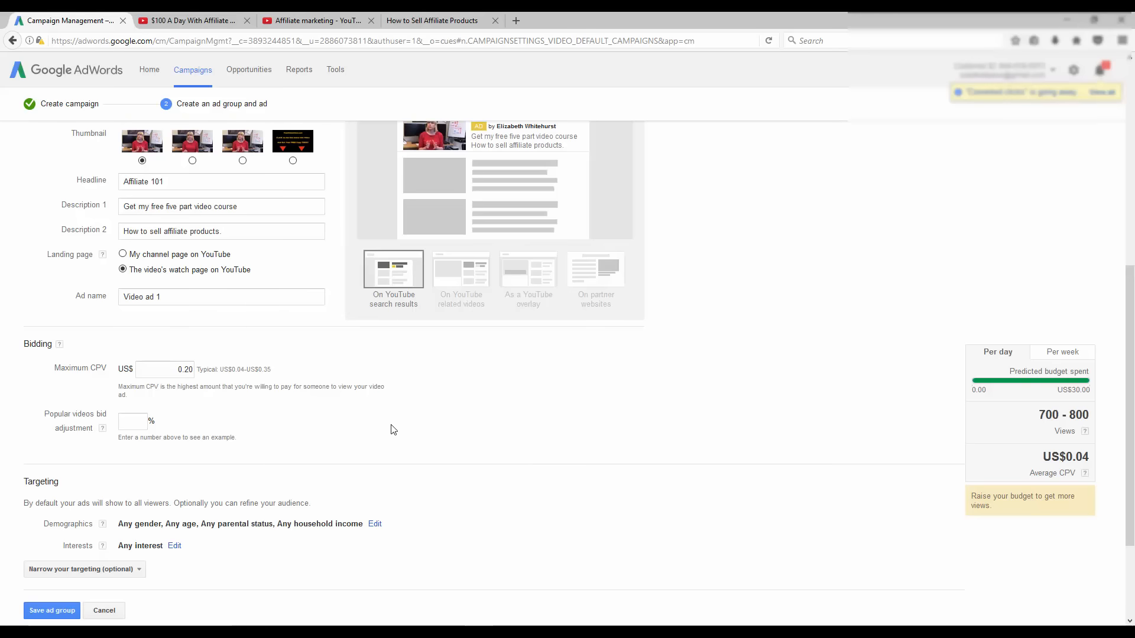
{"action": "scroll", "coordinate": [393, 429], "scroll_direction": "down", "scroll_amount": 2}
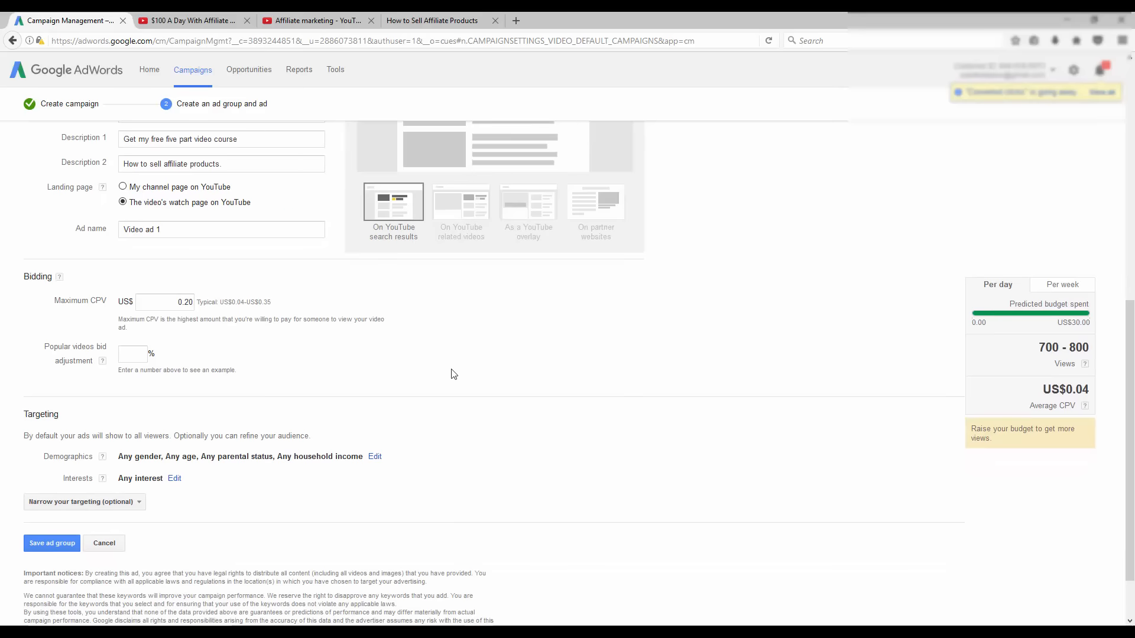
{"action": "scroll", "coordinate": [453, 374], "scroll_direction": "down", "scroll_amount": 2}
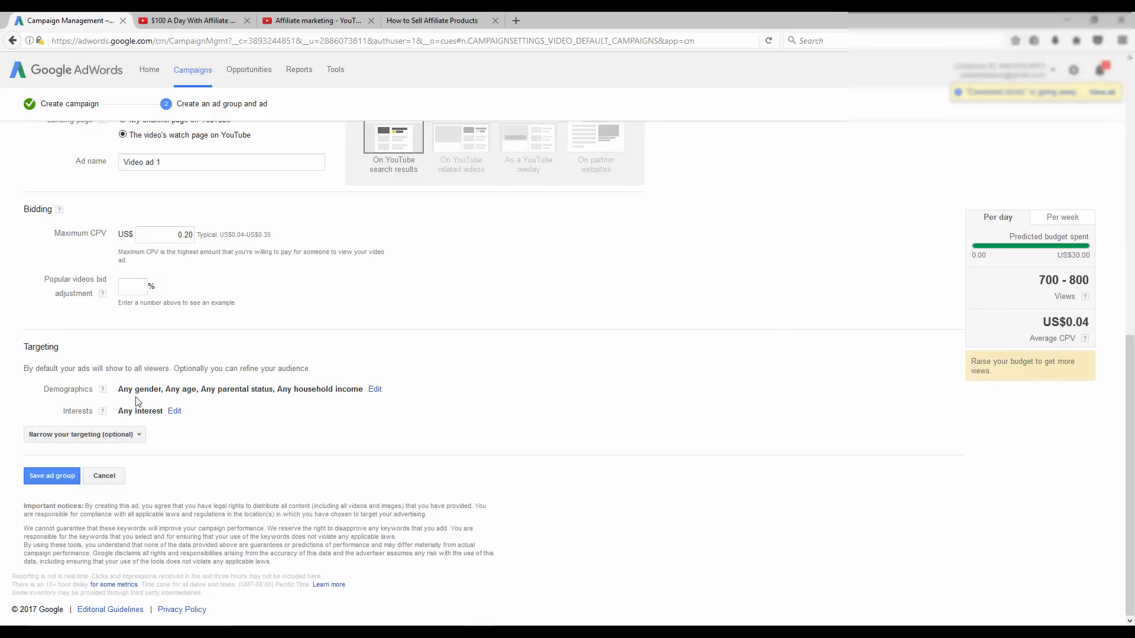
{"action": "left_click", "coordinate": [375, 389]}
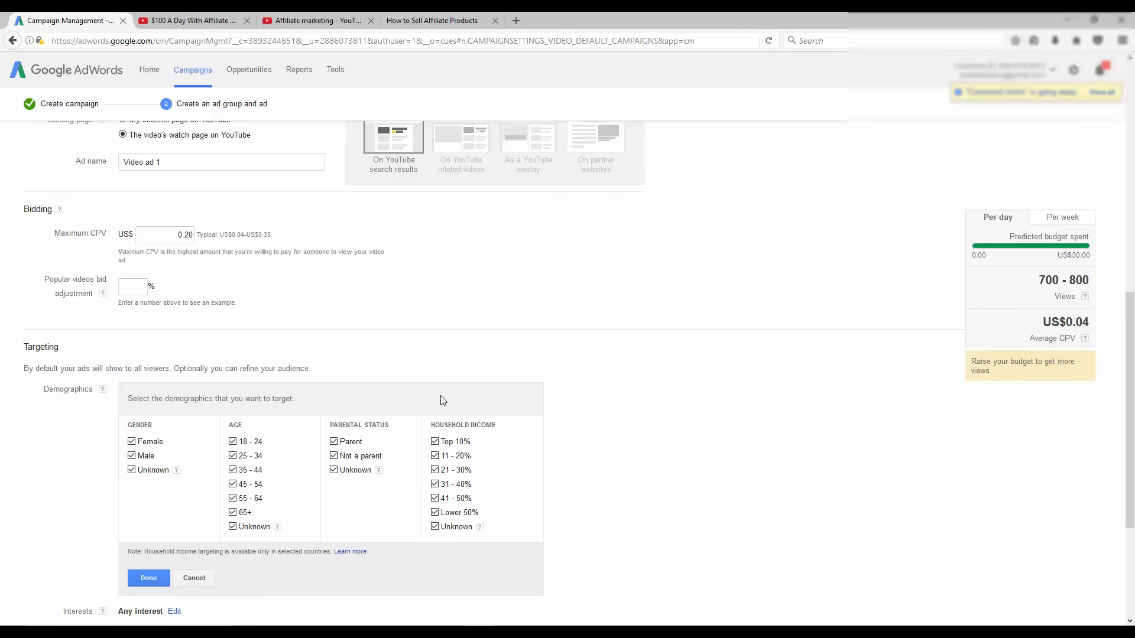
{"action": "left_click", "coordinate": [233, 442]}
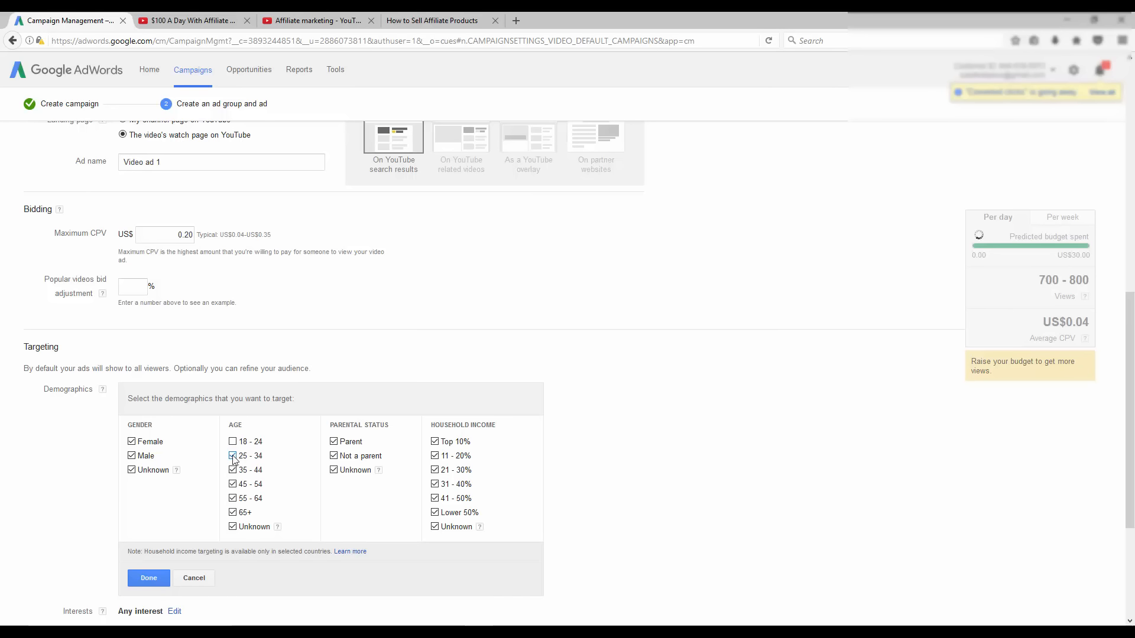
{"action": "left_click", "coordinate": [233, 456]}
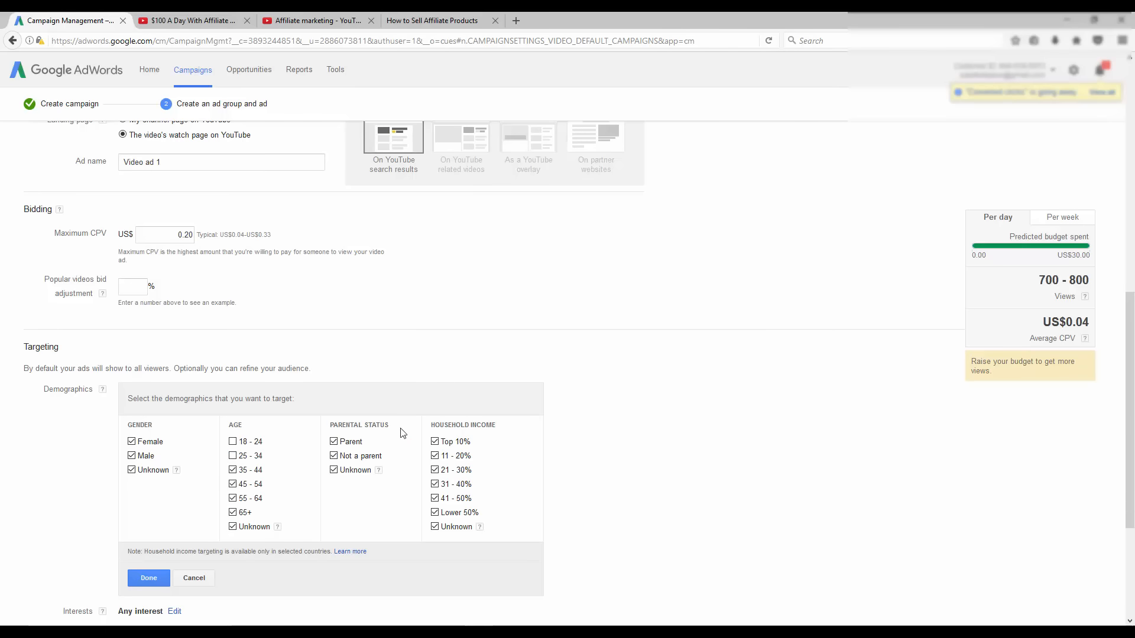
{"action": "scroll", "coordinate": [505, 410], "scroll_direction": "down", "scroll_amount": 2}
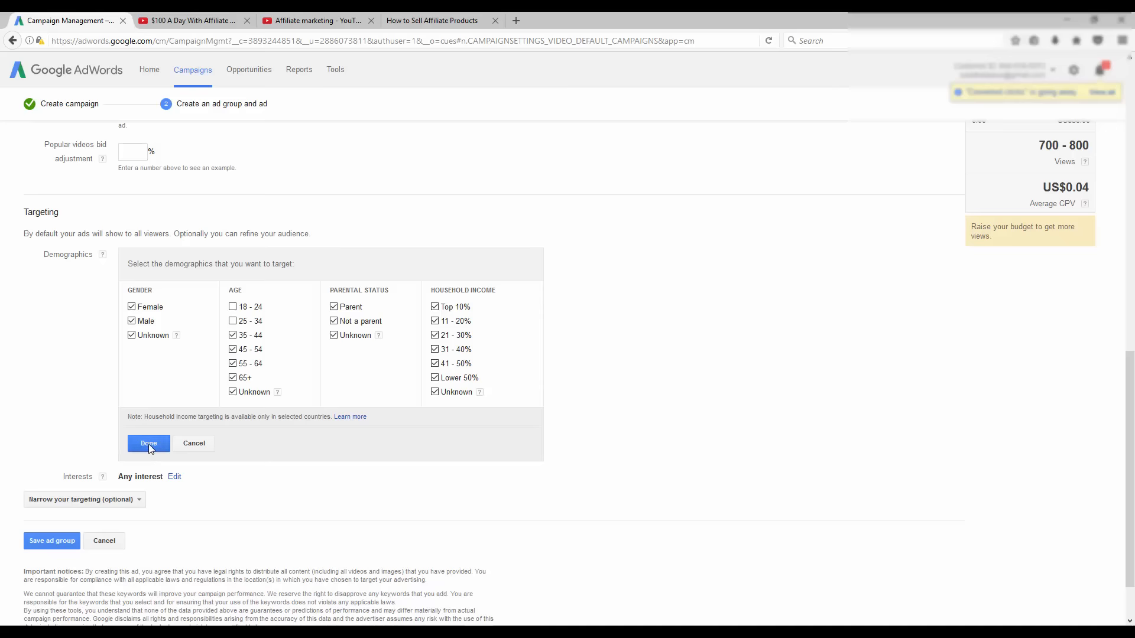
{"action": "left_click", "coordinate": [148, 449]}
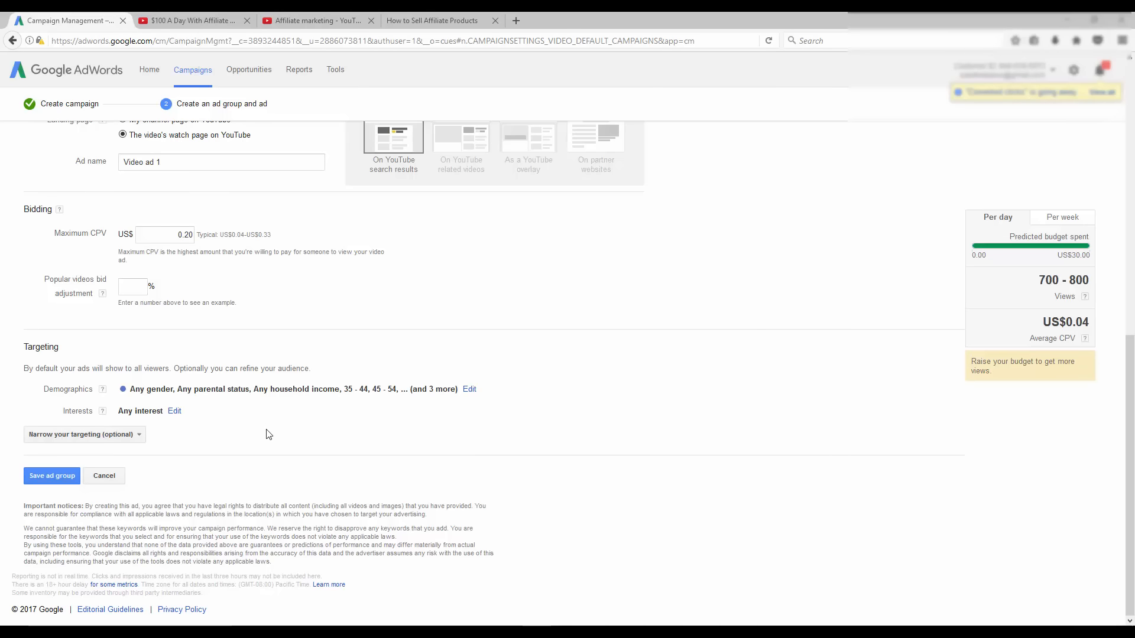
Step: Narrow the targeting by adding the prepared keywords "Affiliate marketing", "work from home", "clickbank" and "jv zoo"
{"action": "left_click", "coordinate": [125, 437]}
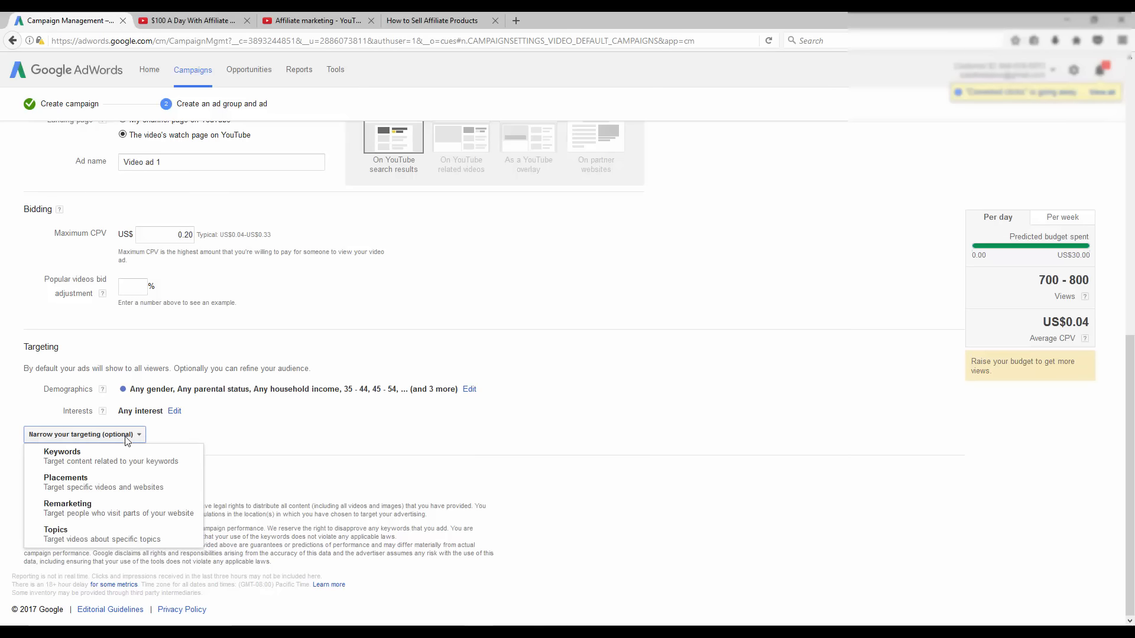
{"action": "left_click", "coordinate": [77, 464]}
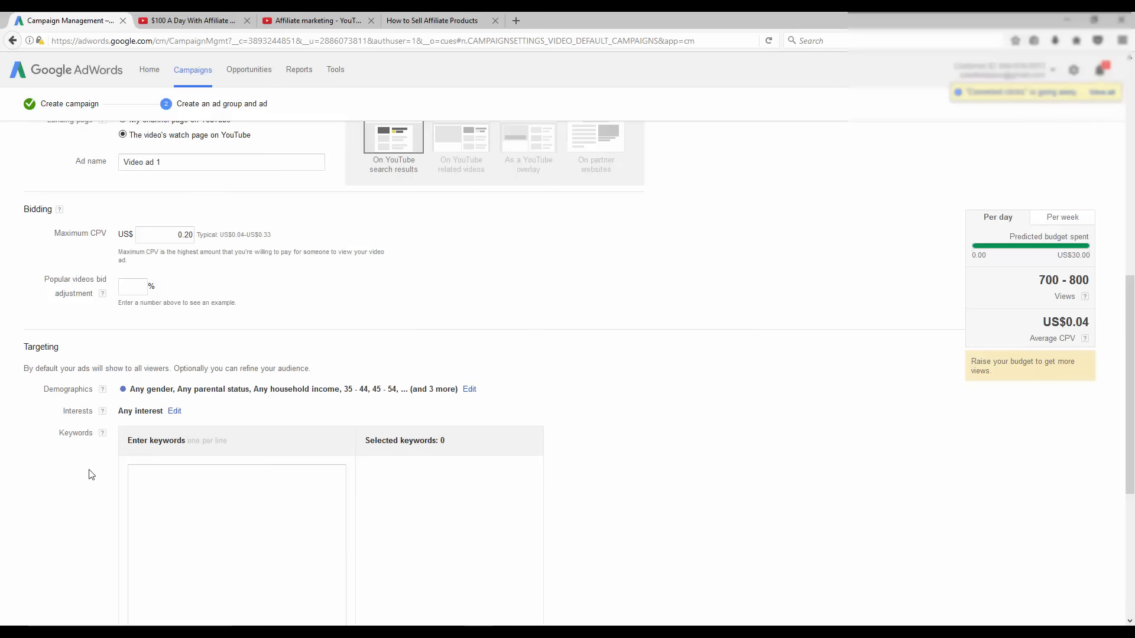
{"action": "scroll", "coordinate": [106, 487], "scroll_direction": "down", "scroll_amount": 2}
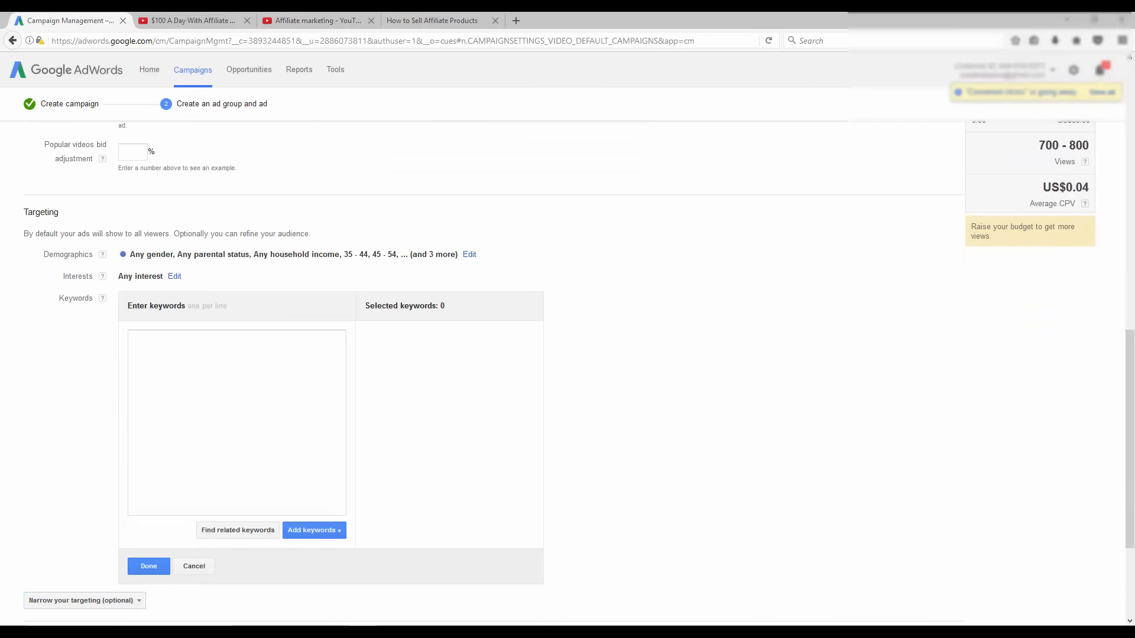
{"action": "key", "text": "alt+Tab"}
{"action": "left_click_drag", "start_coordinate": [703, 409], "coordinate": [659, 376]}
{"action": "key", "text": "alt+Tab"}
{"action": "left_click", "coordinate": [185, 373]}
{"action": "key", "text": "ctrl+v"}
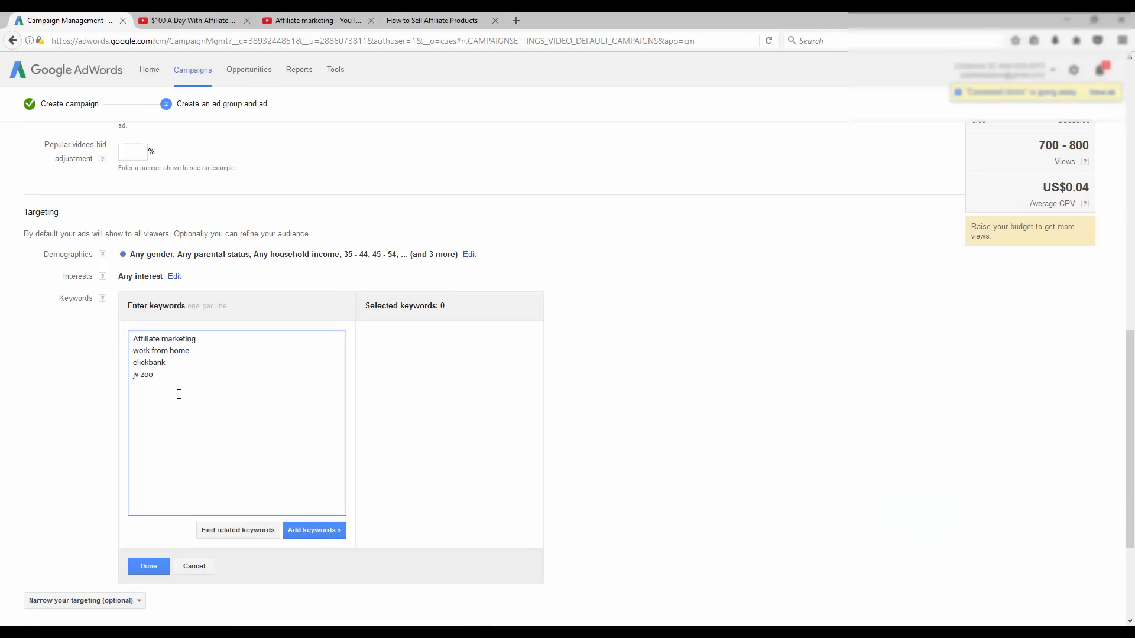
{"action": "left_click", "coordinate": [314, 530]}
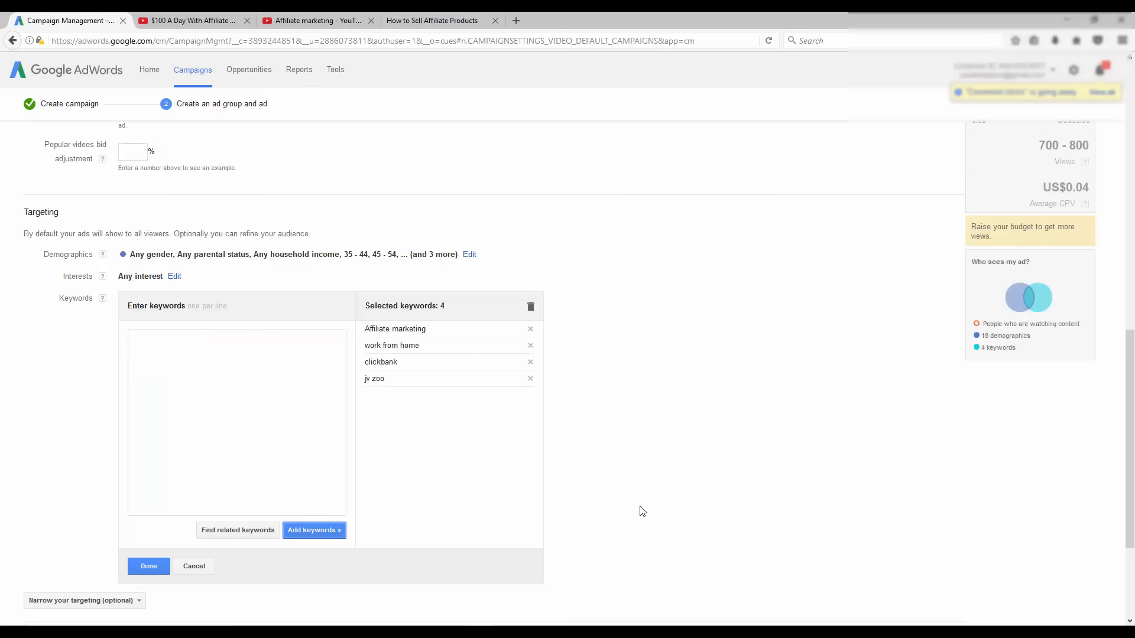
Step: Look up related keywords for "clickbank" in the ad group's keyword targeting
{"action": "scroll", "coordinate": [731, 458], "scroll_direction": "up", "scroll_amount": 2}
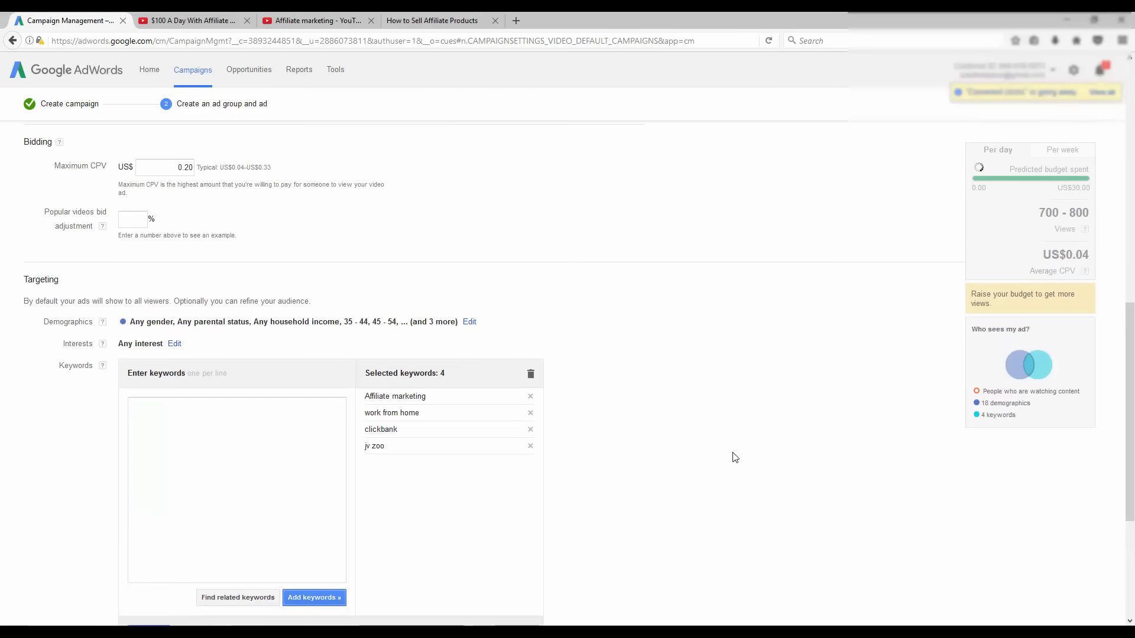
{"action": "scroll", "coordinate": [784, 461], "scroll_direction": "up", "scroll_amount": 2}
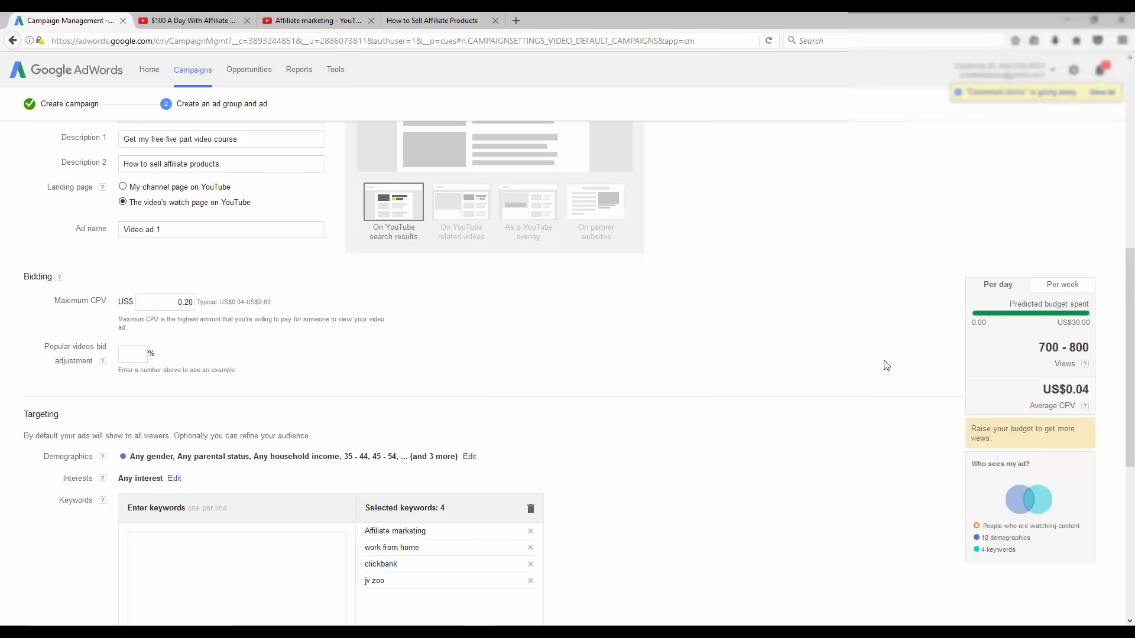
{"action": "scroll", "coordinate": [886, 497], "scroll_direction": "down", "scroll_amount": 2}
{"action": "scroll", "coordinate": [800, 425], "scroll_direction": "down", "scroll_amount": 3}
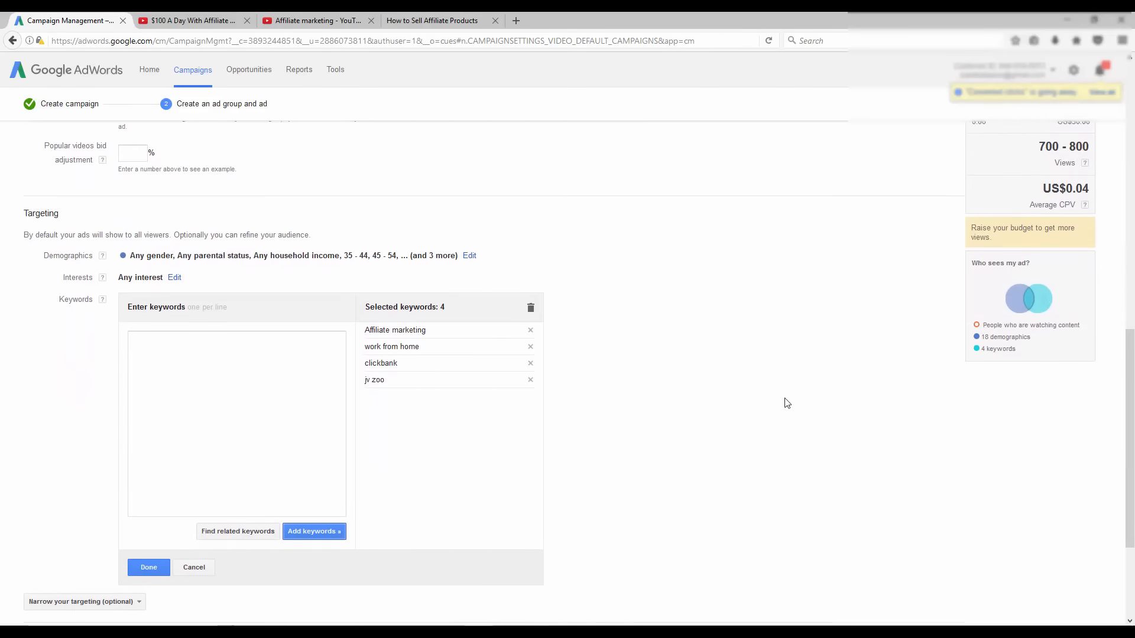
{"action": "scroll", "coordinate": [591, 453], "scroll_direction": "down", "scroll_amount": 1}
{"action": "left_click", "coordinate": [195, 249]}
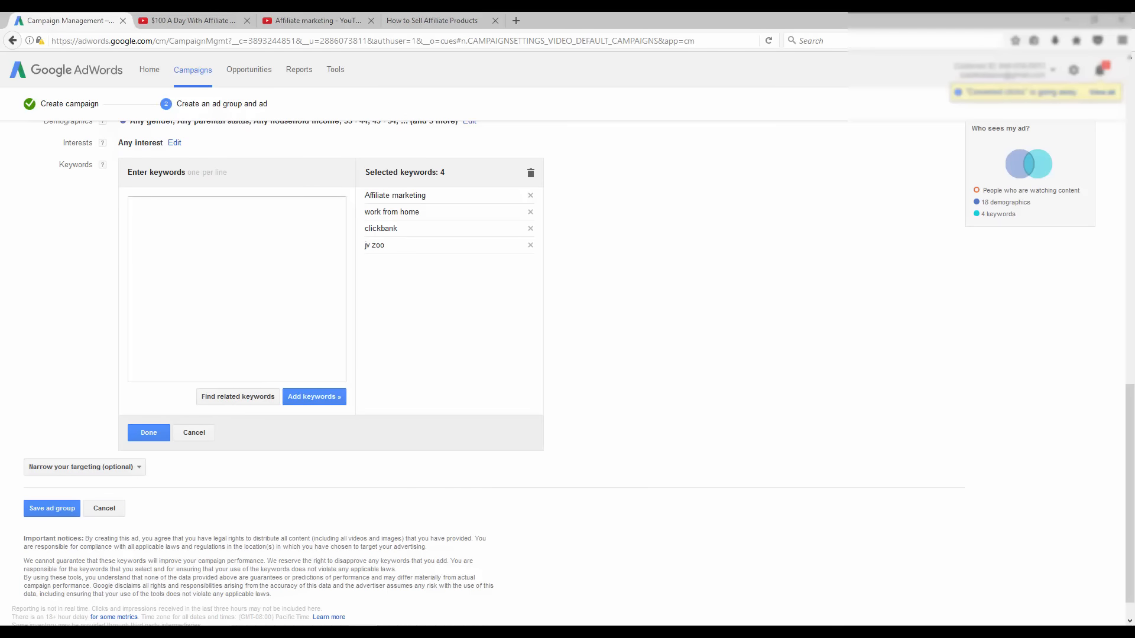
{"action": "left_click", "coordinate": [218, 223]}
{"action": "type", "text": "clickbank"}
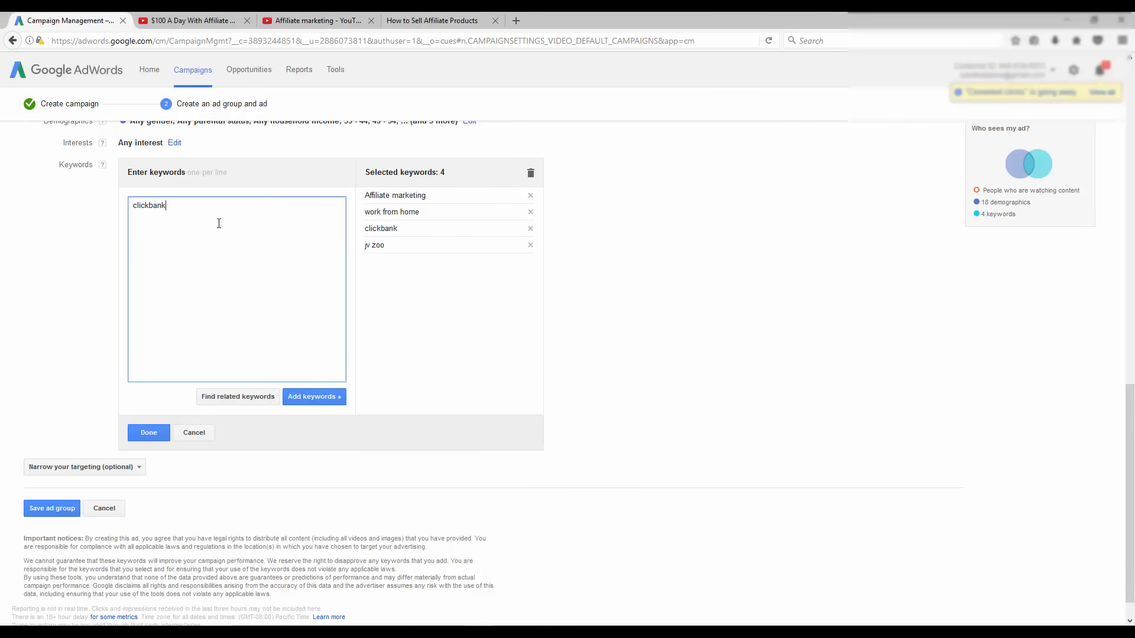
{"action": "left_click", "coordinate": [234, 397]}
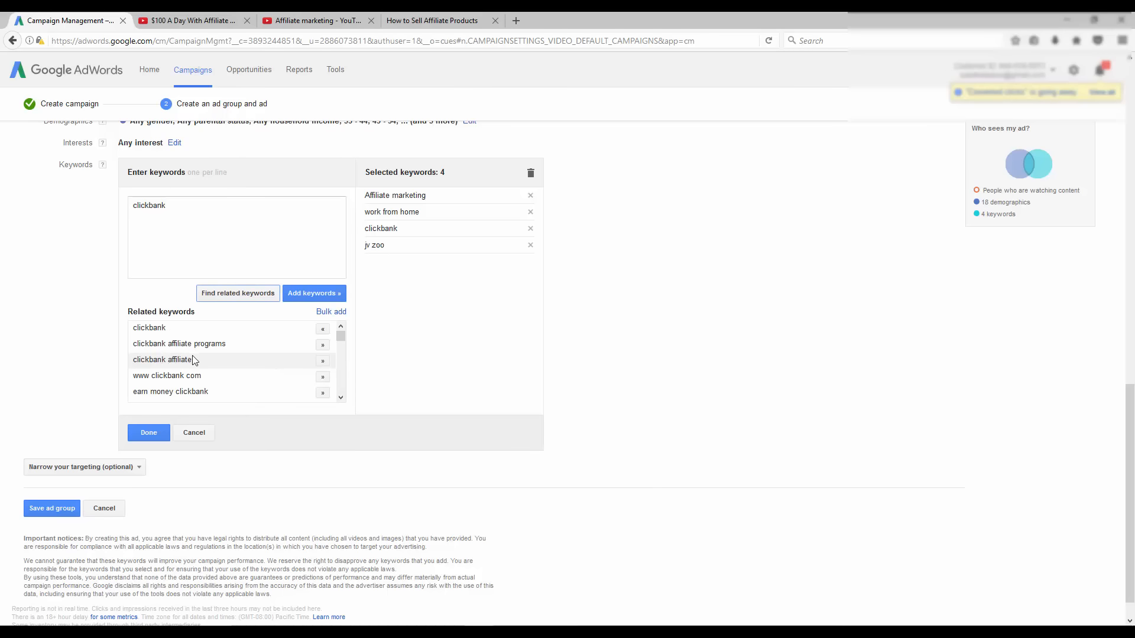
Step: Browse the related keyword suggestions for further affiliate marketing terms
{"action": "left_click", "coordinate": [340, 398]}
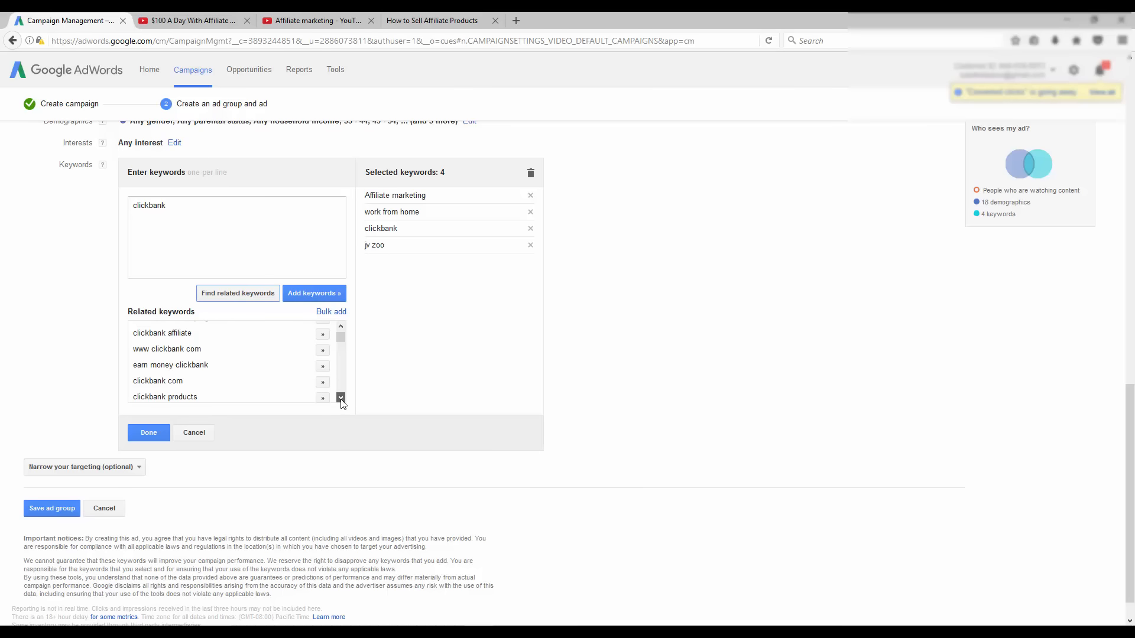
{"action": "left_click", "coordinate": [341, 398]}
{"action": "left_click", "coordinate": [341, 398]}
{"action": "left_click", "coordinate": [341, 398]}
{"action": "left_click", "coordinate": [341, 398]}
{"action": "left_click", "coordinate": [341, 398]}
{"action": "left_click", "coordinate": [340, 398]}
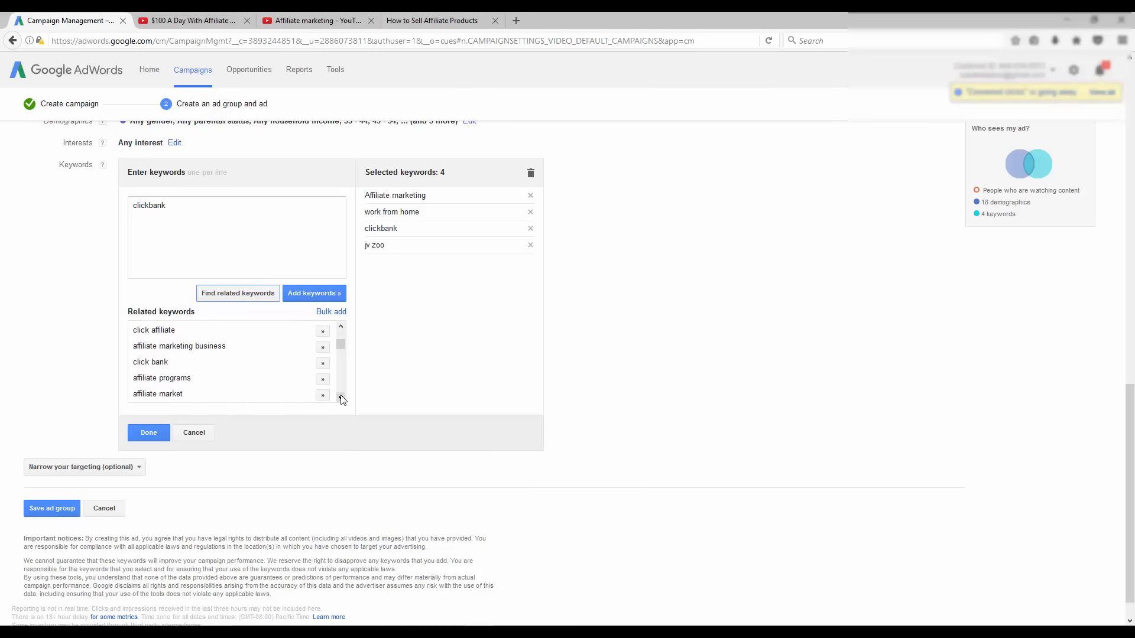
{"action": "left_click", "coordinate": [340, 398]}
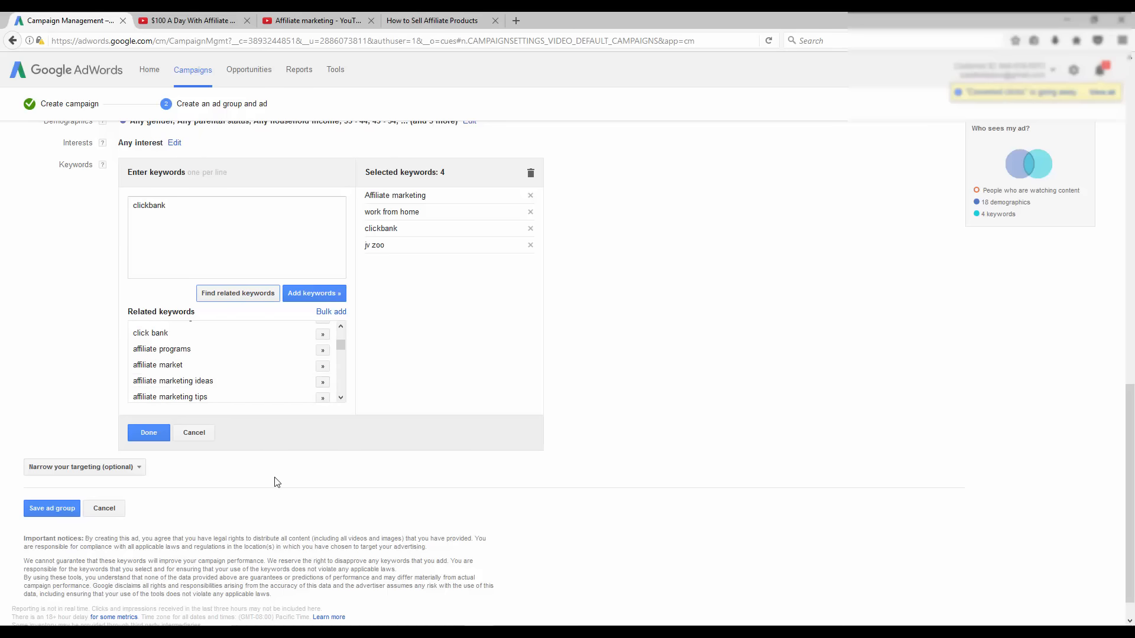
Step: Save the new ad group with its video ad, bid and targeting
{"action": "scroll", "coordinate": [264, 486], "scroll_direction": "down", "scroll_amount": 1}
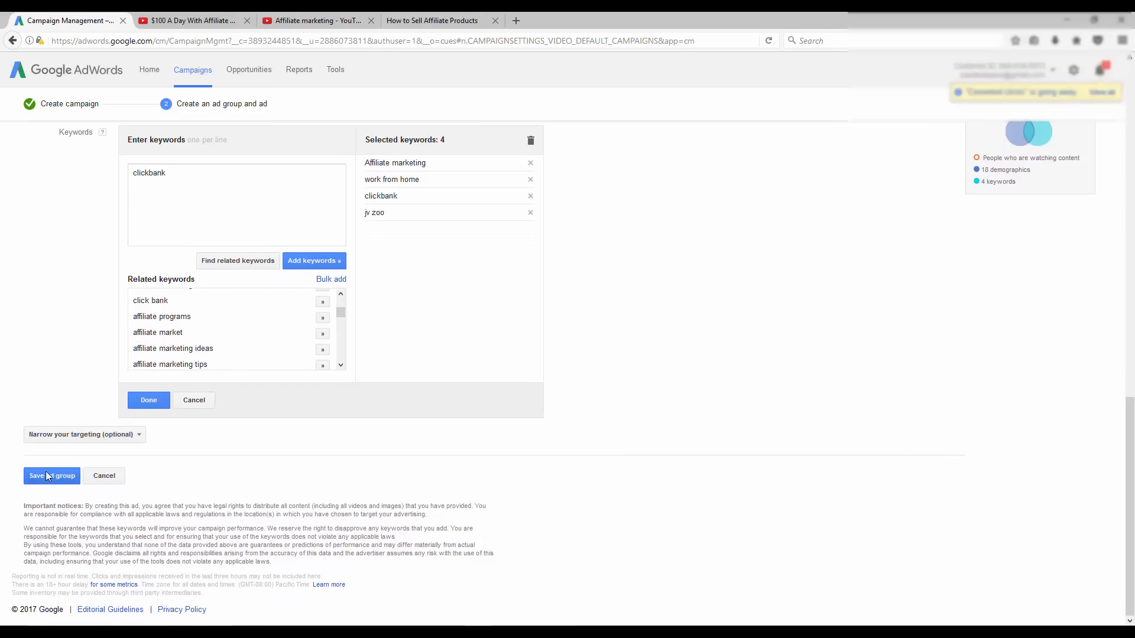
{"action": "left_click", "coordinate": [50, 477]}
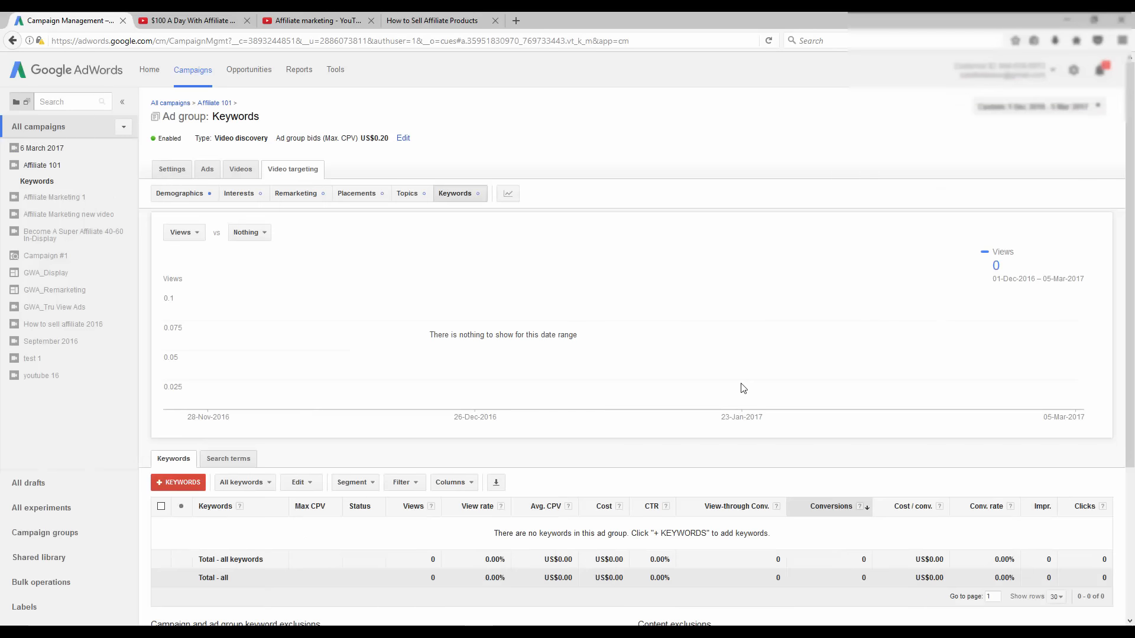
Step: Review the saved ad group's keyword targeting and exclusions, its settings and its list of ads
{"action": "scroll", "coordinate": [671, 357], "scroll_direction": "down", "scroll_amount": 2}
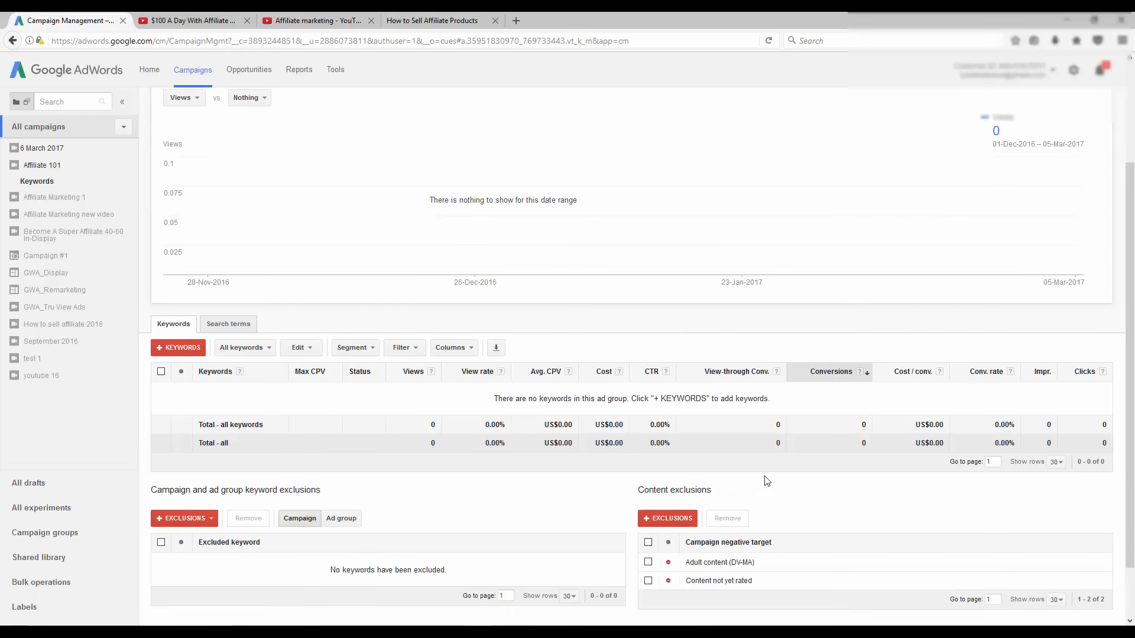
{"action": "scroll", "coordinate": [394, 498], "scroll_direction": "up", "scroll_amount": 2}
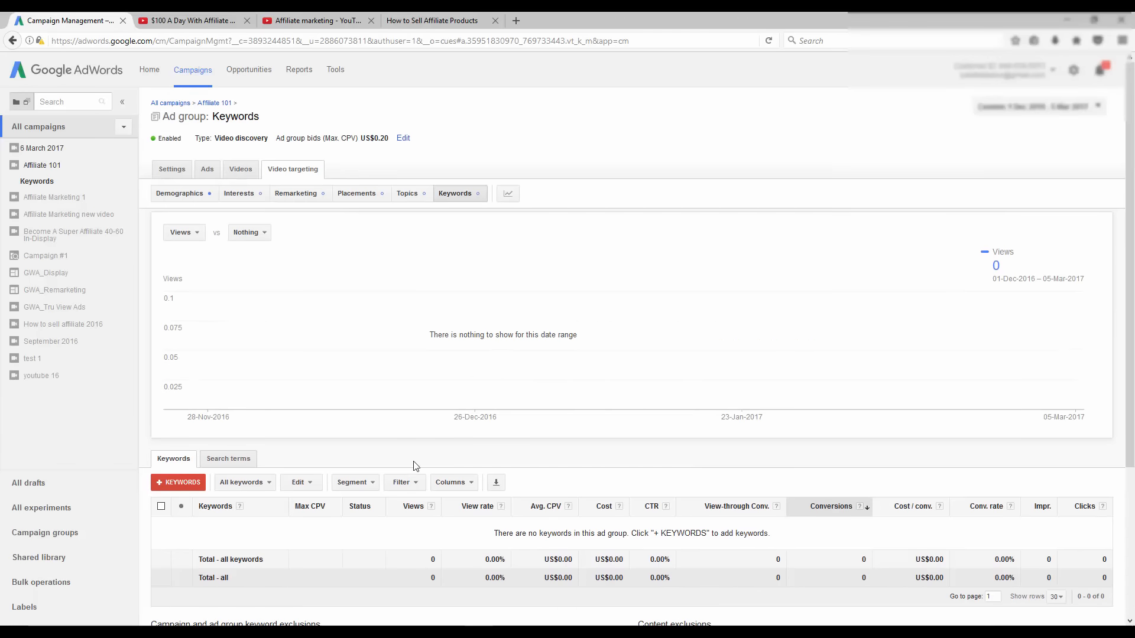
{"action": "scroll", "coordinate": [626, 437], "scroll_direction": "down", "scroll_amount": 2}
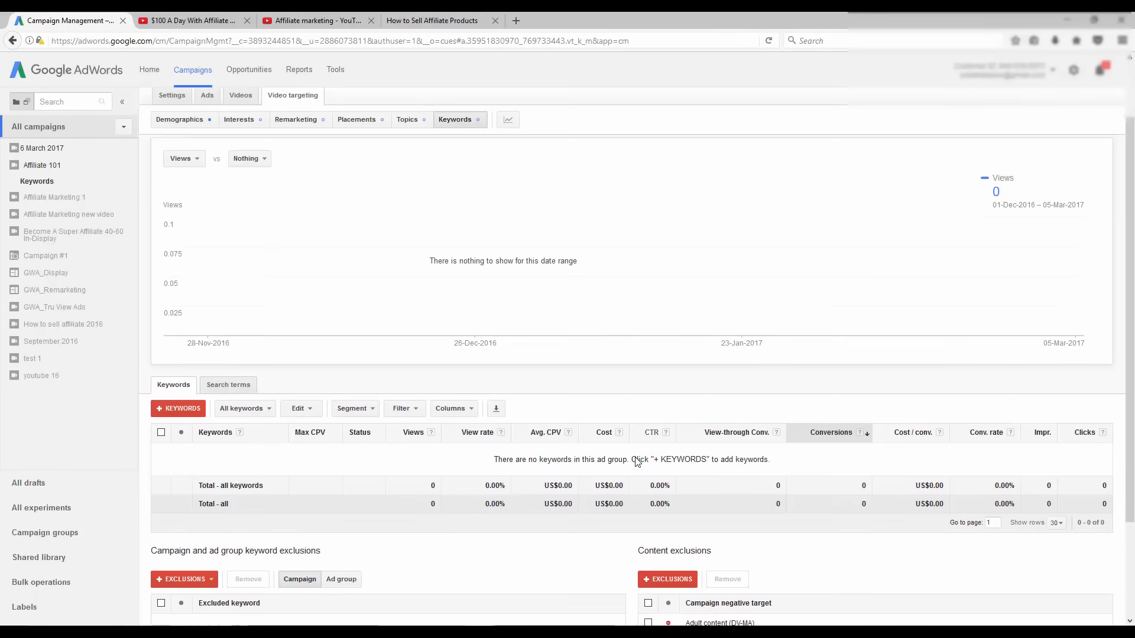
{"action": "scroll", "coordinate": [611, 414], "scroll_direction": "up", "scroll_amount": 1}
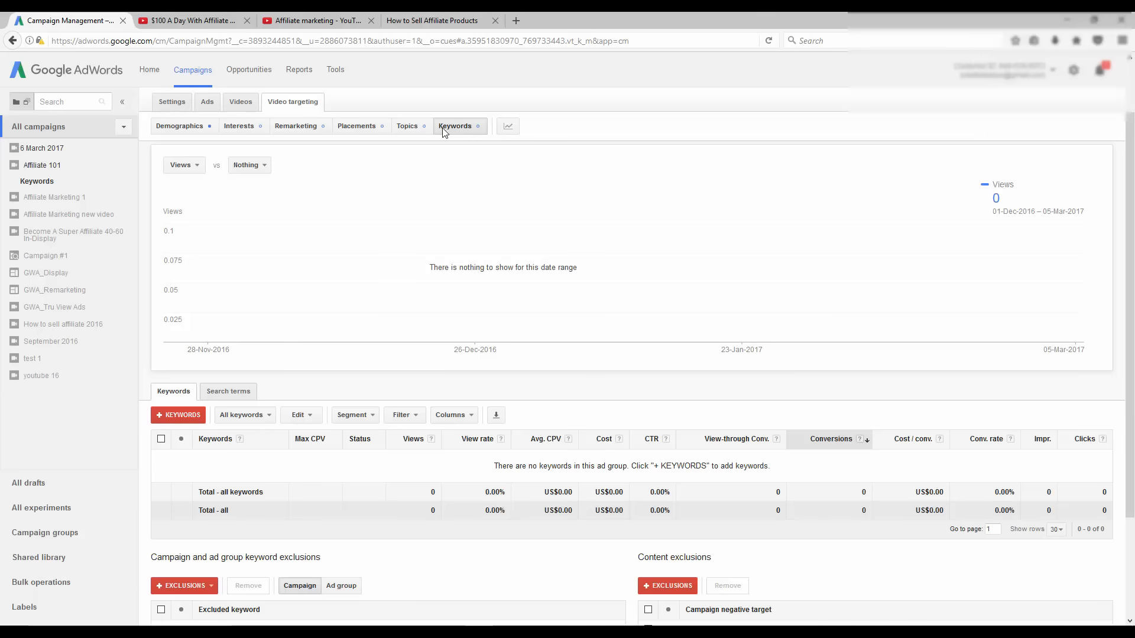
{"action": "left_click", "coordinate": [173, 104]}
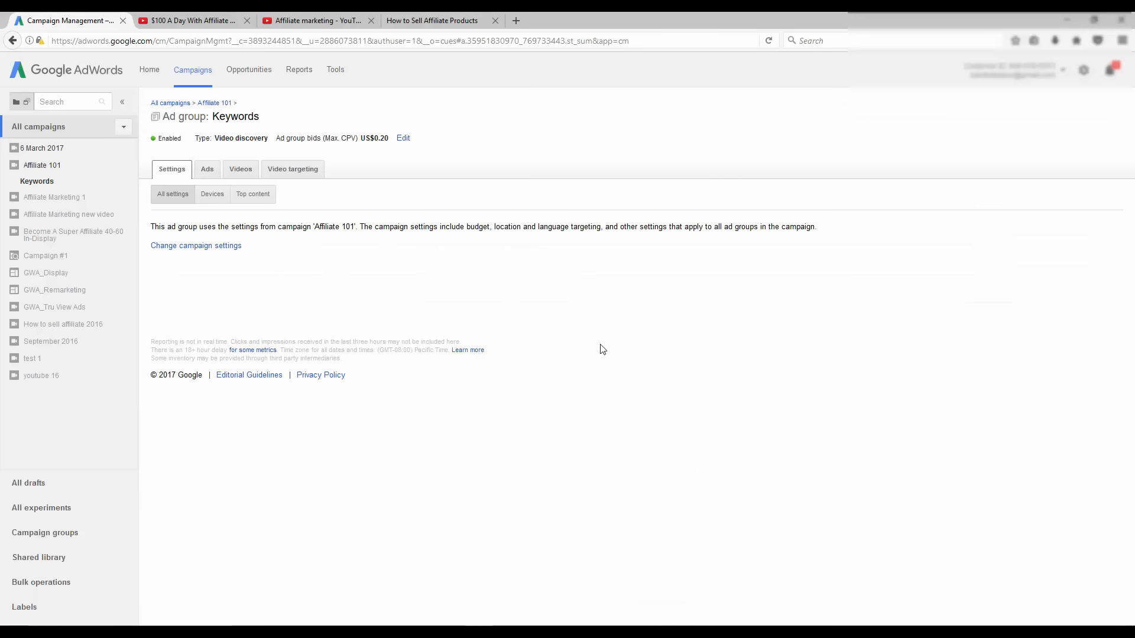
{"action": "left_click", "coordinate": [208, 170]}
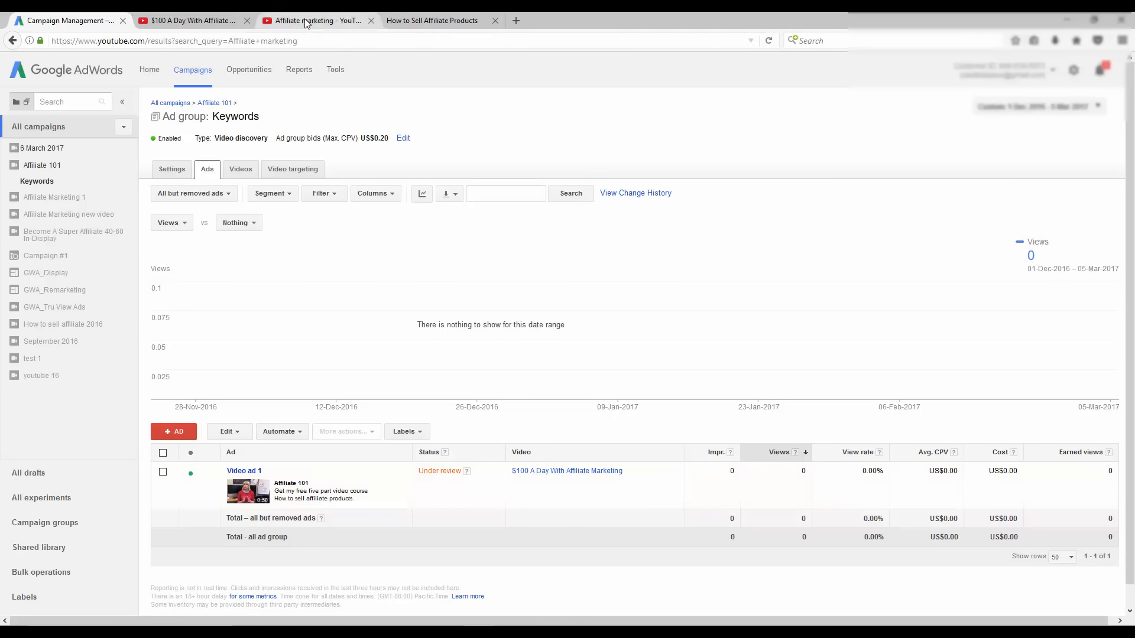
Step: Rerun the "Affiliate marketing" search on YouTube, examine the ad placement in its results, and return to the ad list in AdWords
{"action": "left_click", "coordinate": [331, 20]}
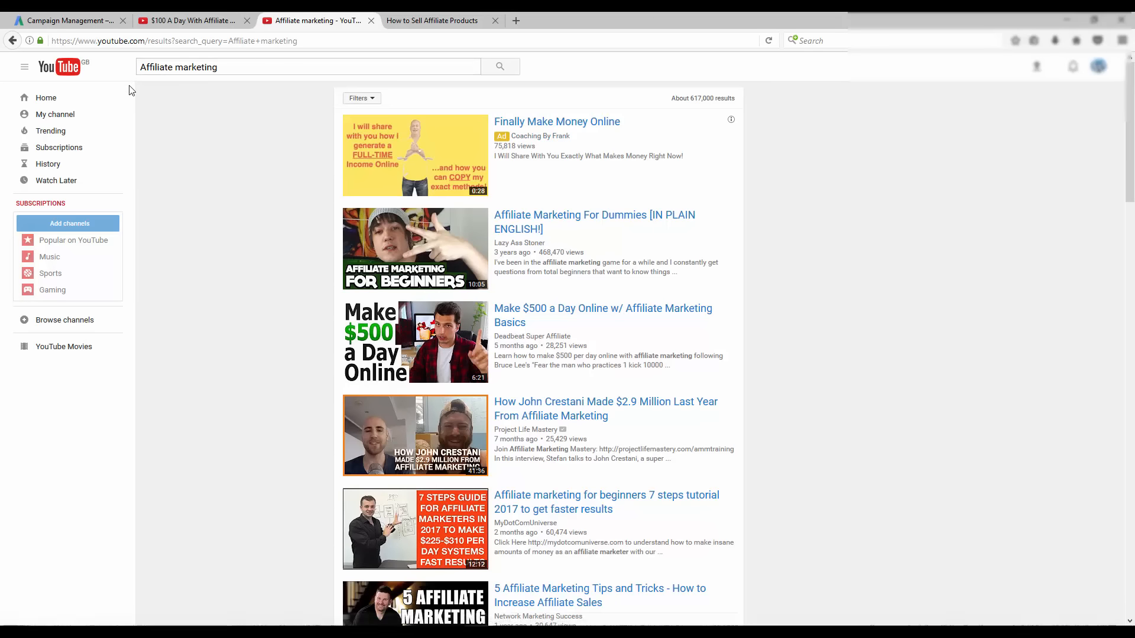
{"action": "left_click", "coordinate": [503, 68]}
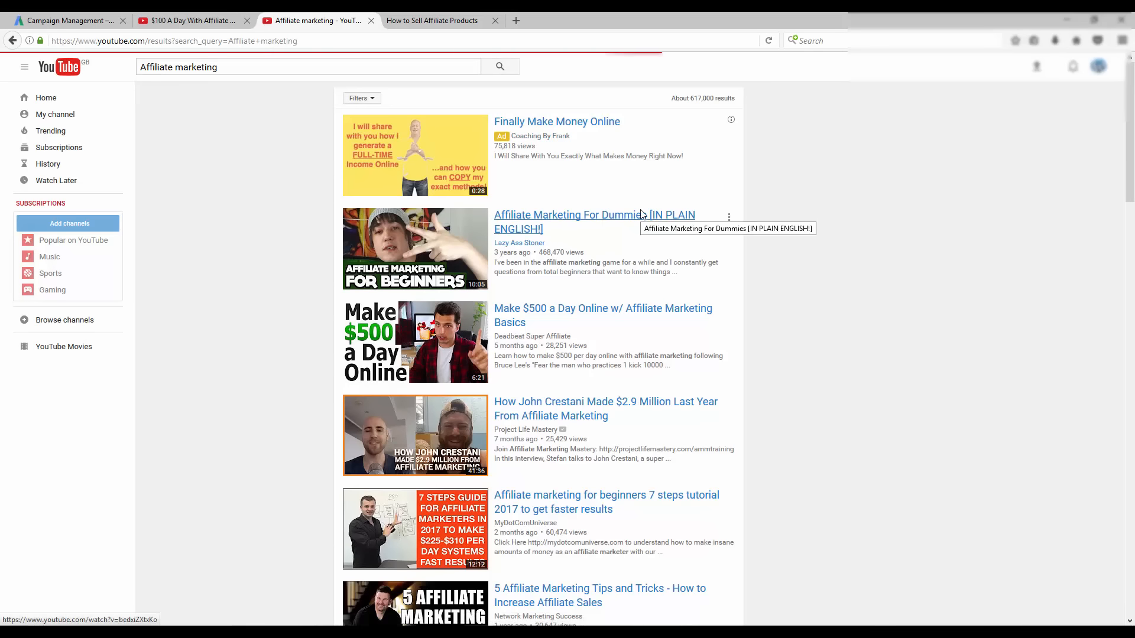
{"action": "scroll", "coordinate": [825, 245], "scroll_direction": "down", "scroll_amount": 5}
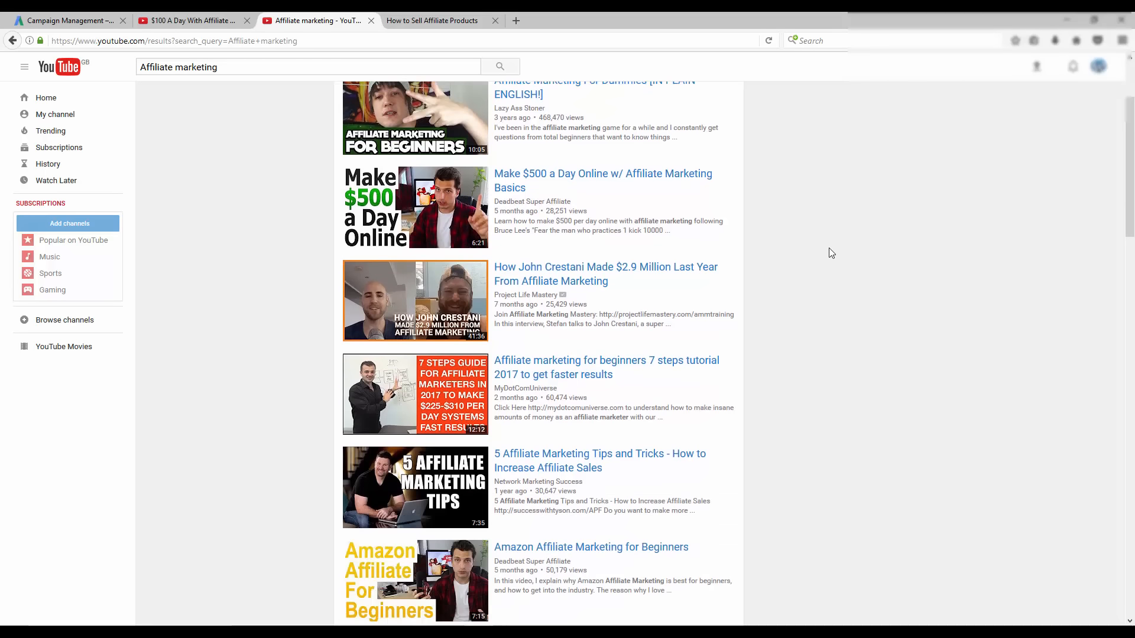
{"action": "scroll", "coordinate": [827, 251], "scroll_direction": "up", "scroll_amount": 5}
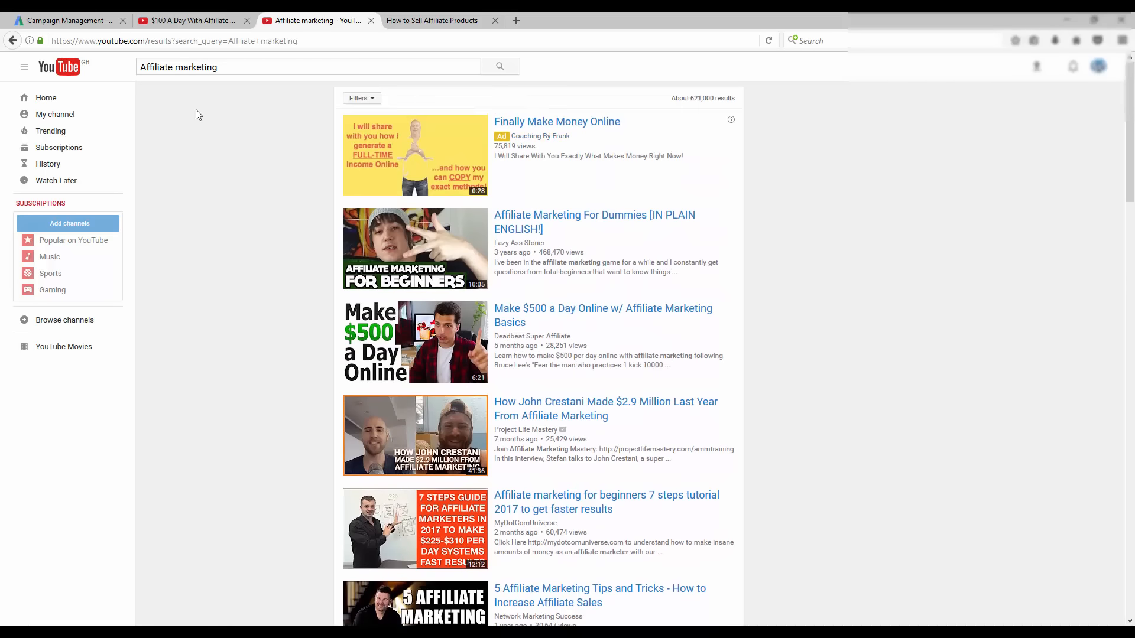
{"action": "left_click", "coordinate": [140, 25]}
{"action": "left_click", "coordinate": [309, 20]}
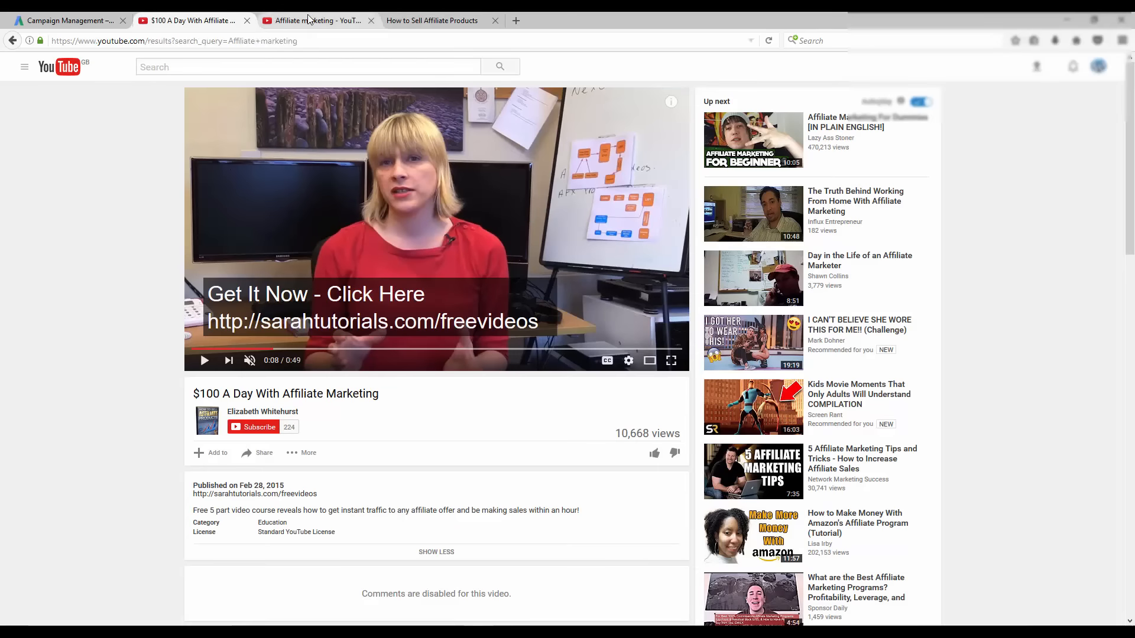
{"action": "left_click", "coordinate": [59, 20]}
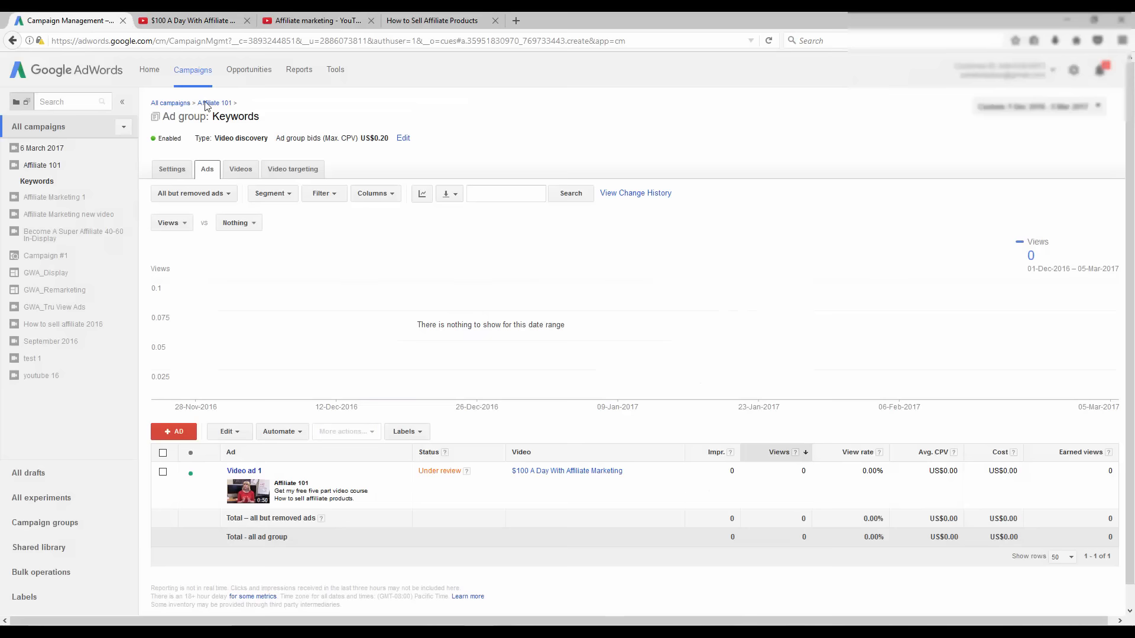